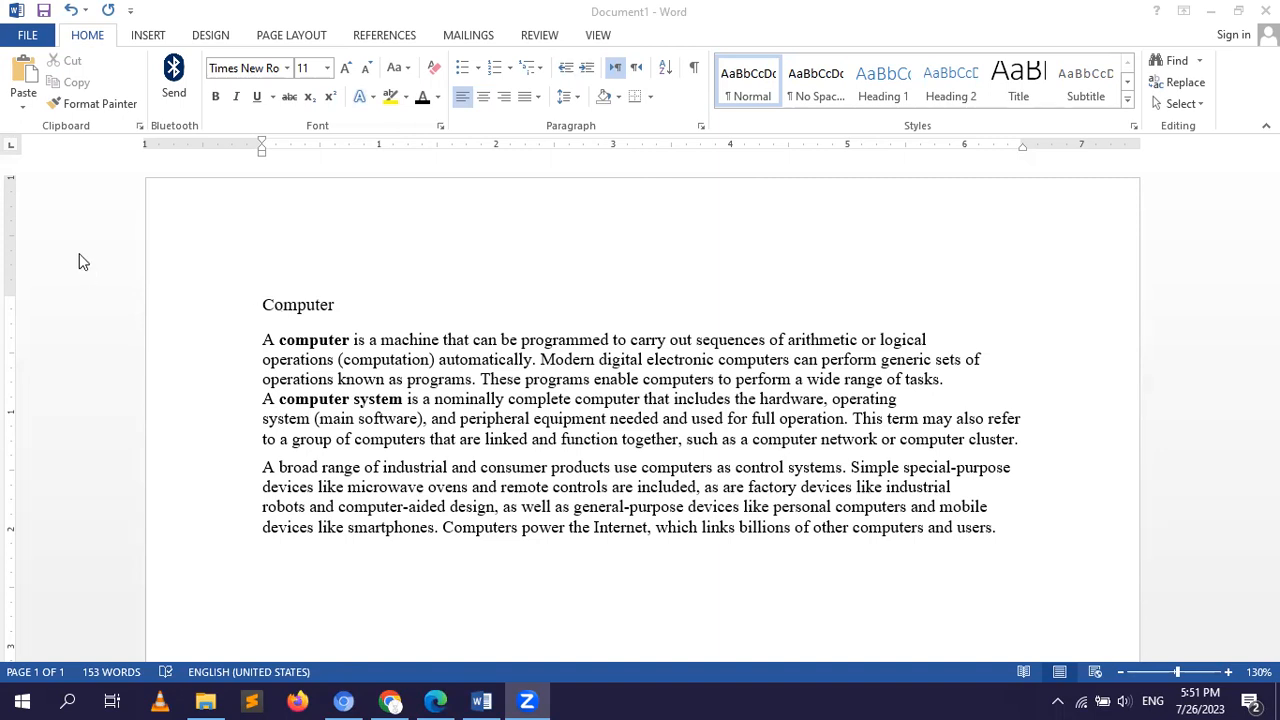
Underline the heading "Computer" above the first paragraph.
left_click(266, 304)
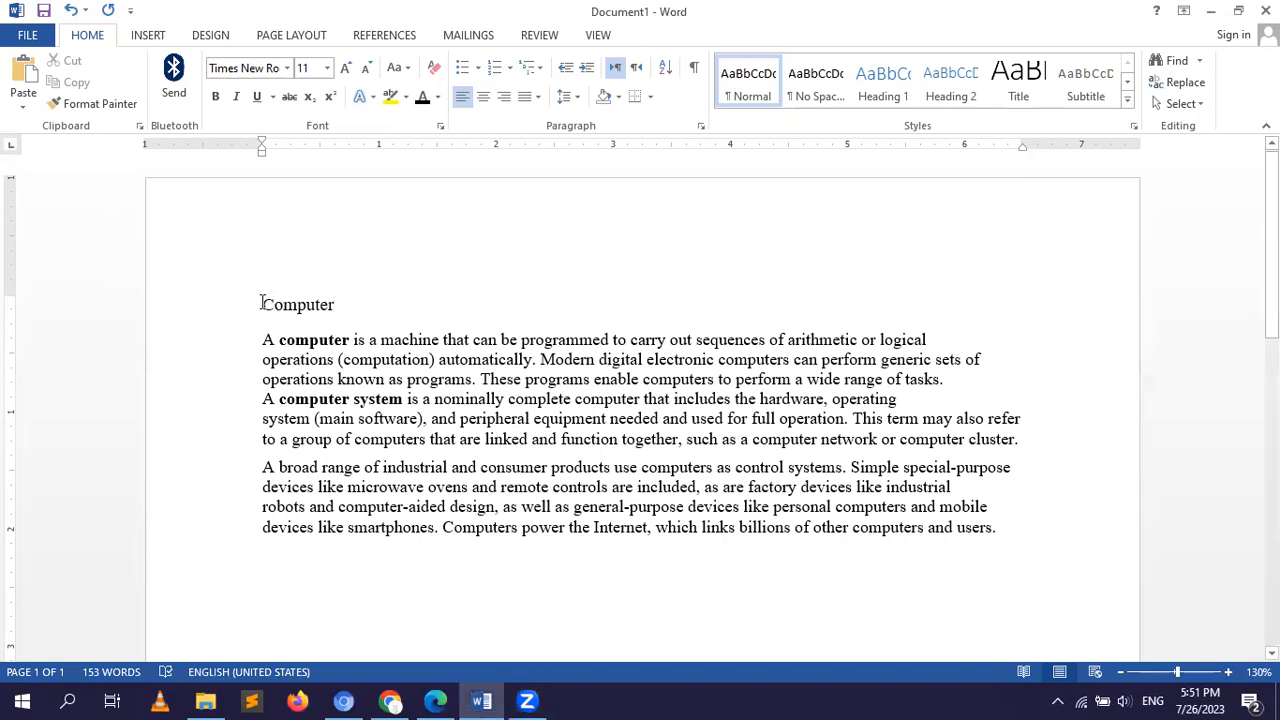
left_click_drag(263, 304, 341, 306)
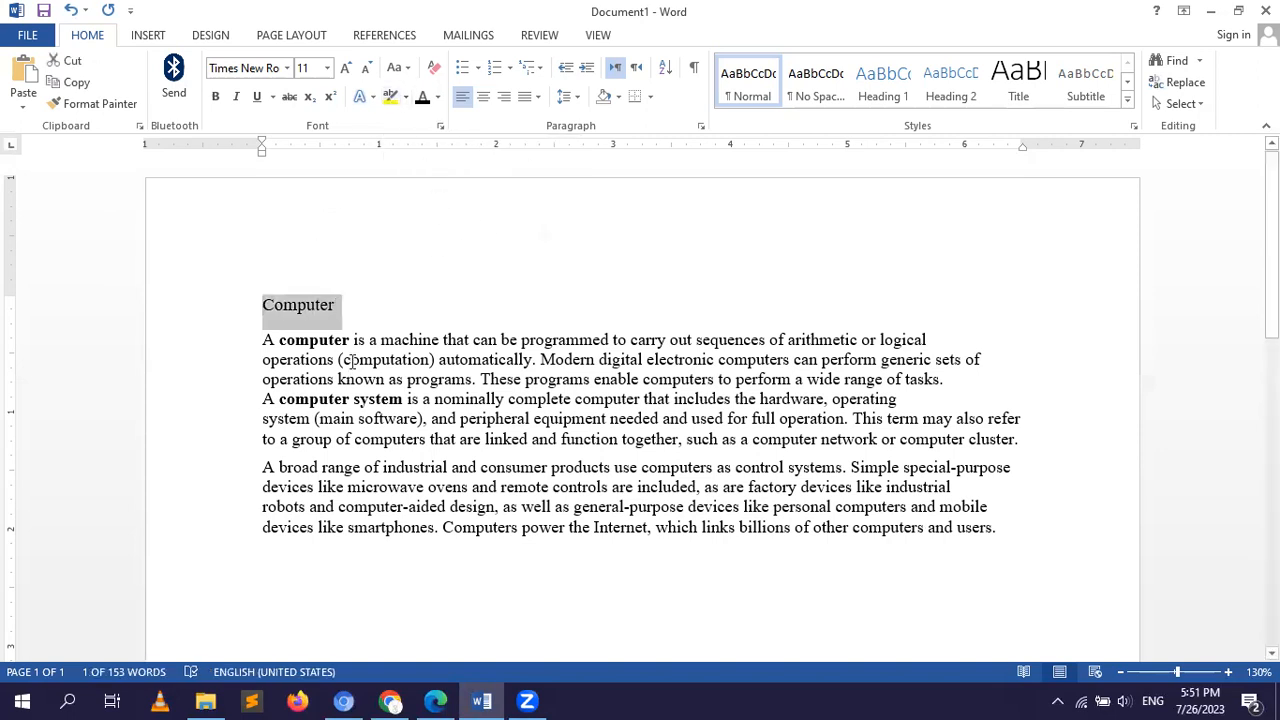
left_click(256, 98)
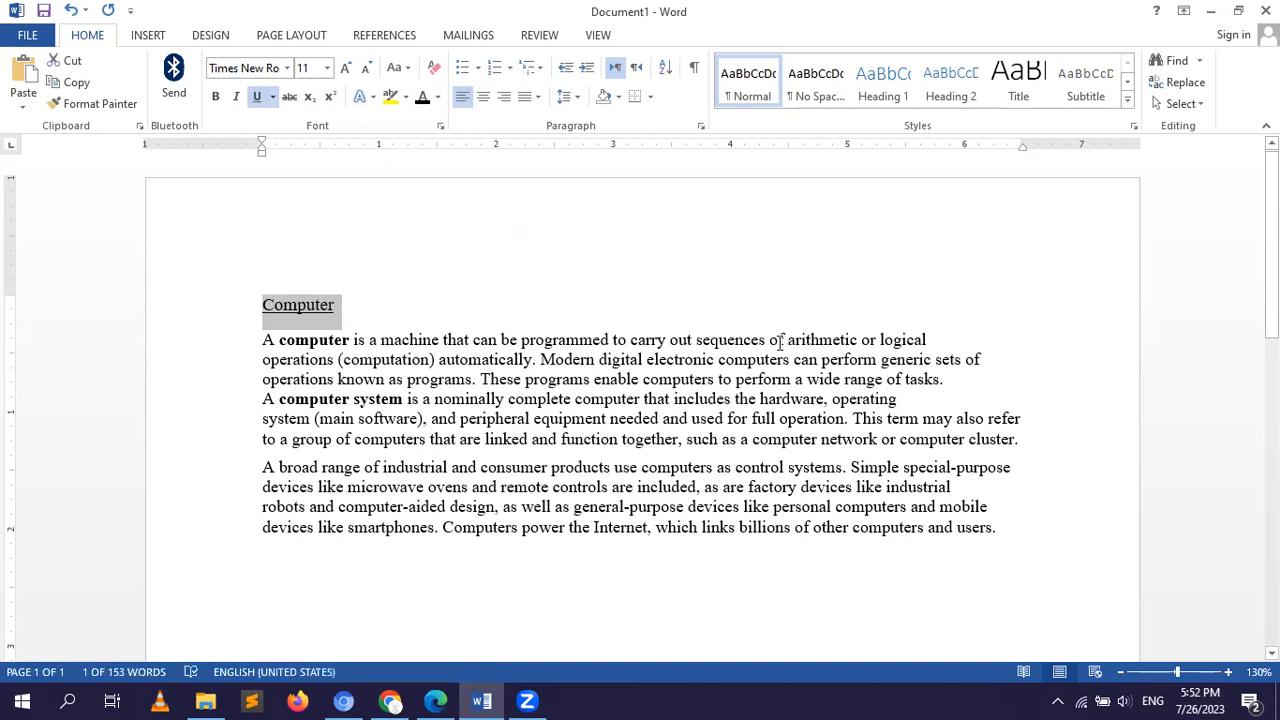
Highlight the phrase "arithmetic or logical operations (computation)" in the first paragraph in yellow.
left_click_drag(787, 341, 437, 362)
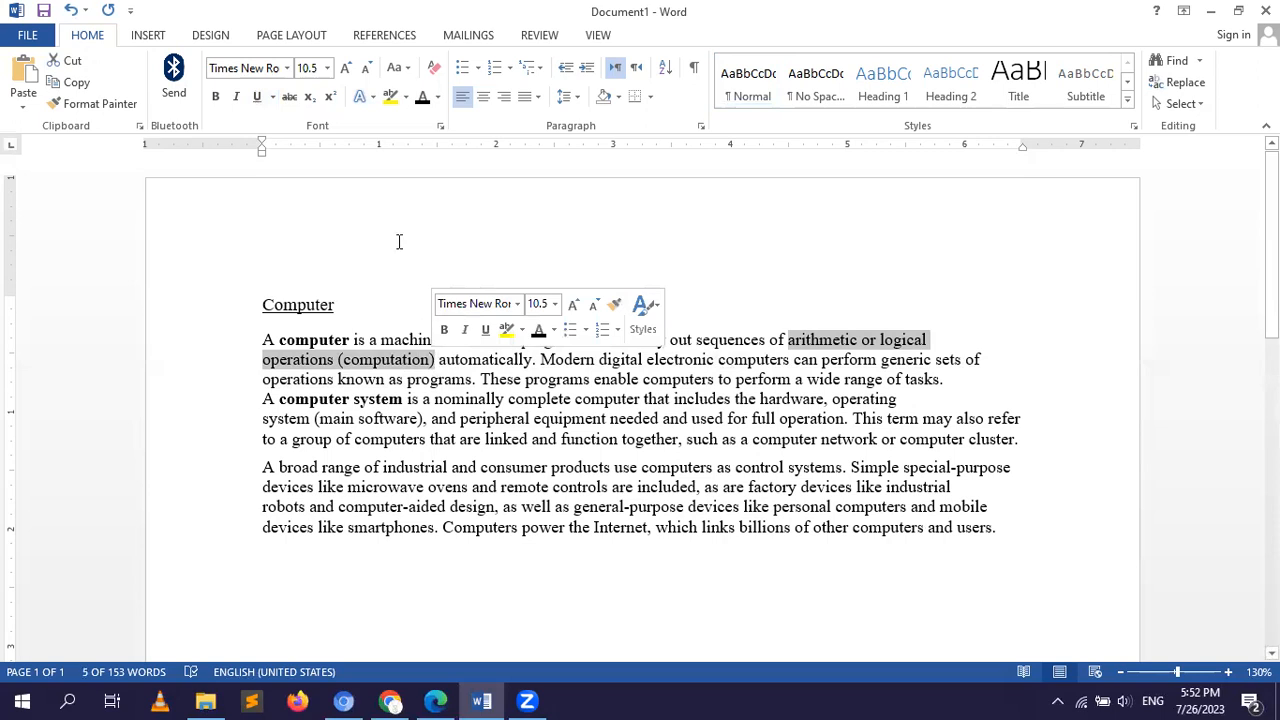
left_click(391, 98)
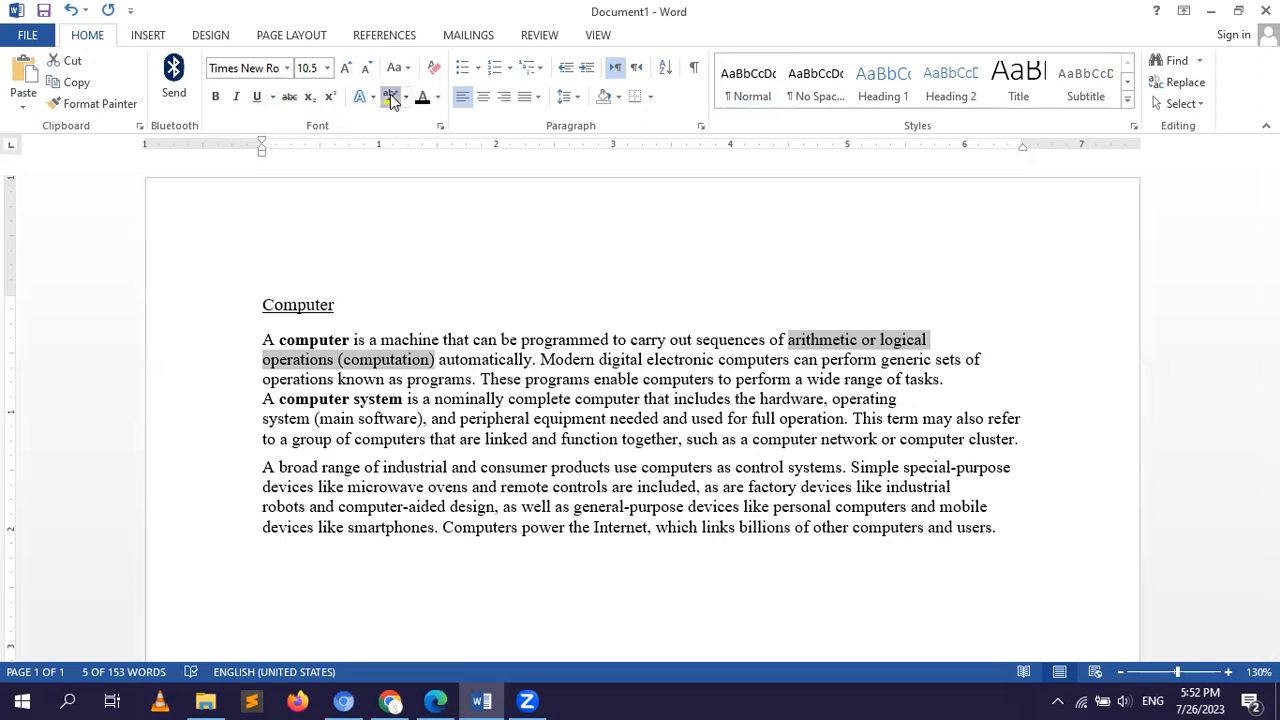
left_click(502, 308)
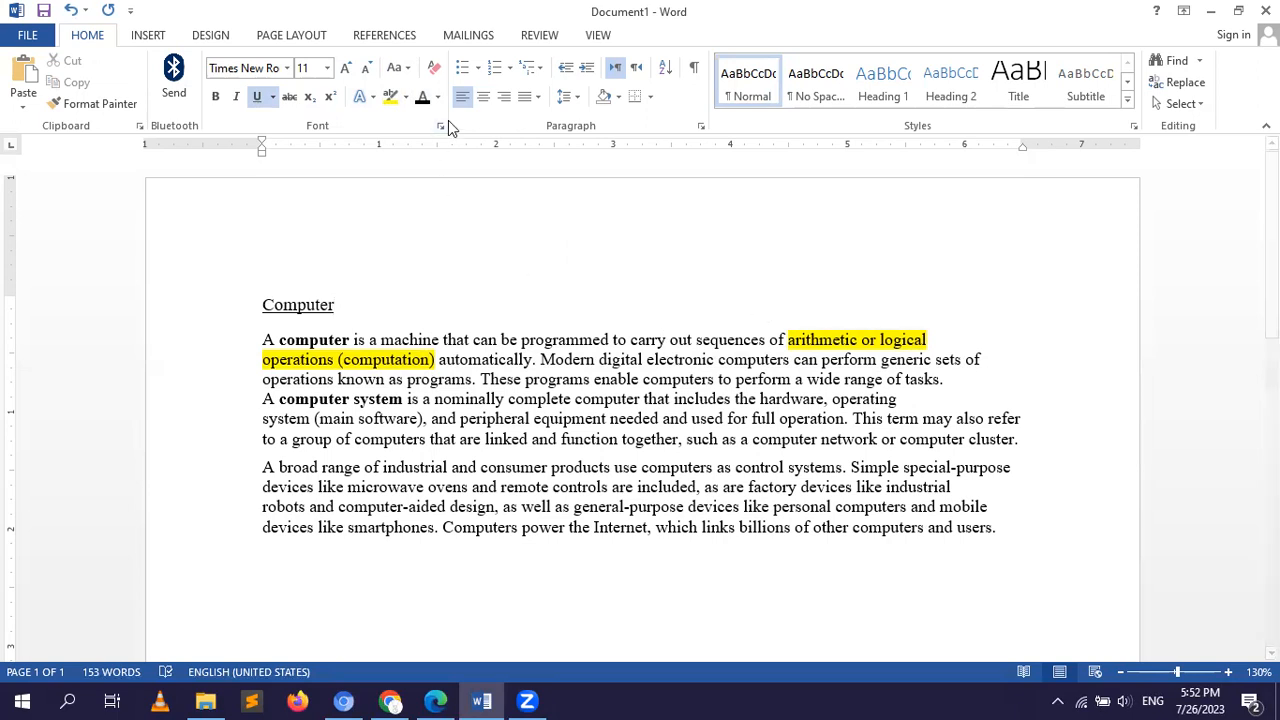
Format the paragraph beginning "A computer is a machine" as a list item with a solid round bullet.
left_click(477, 67)
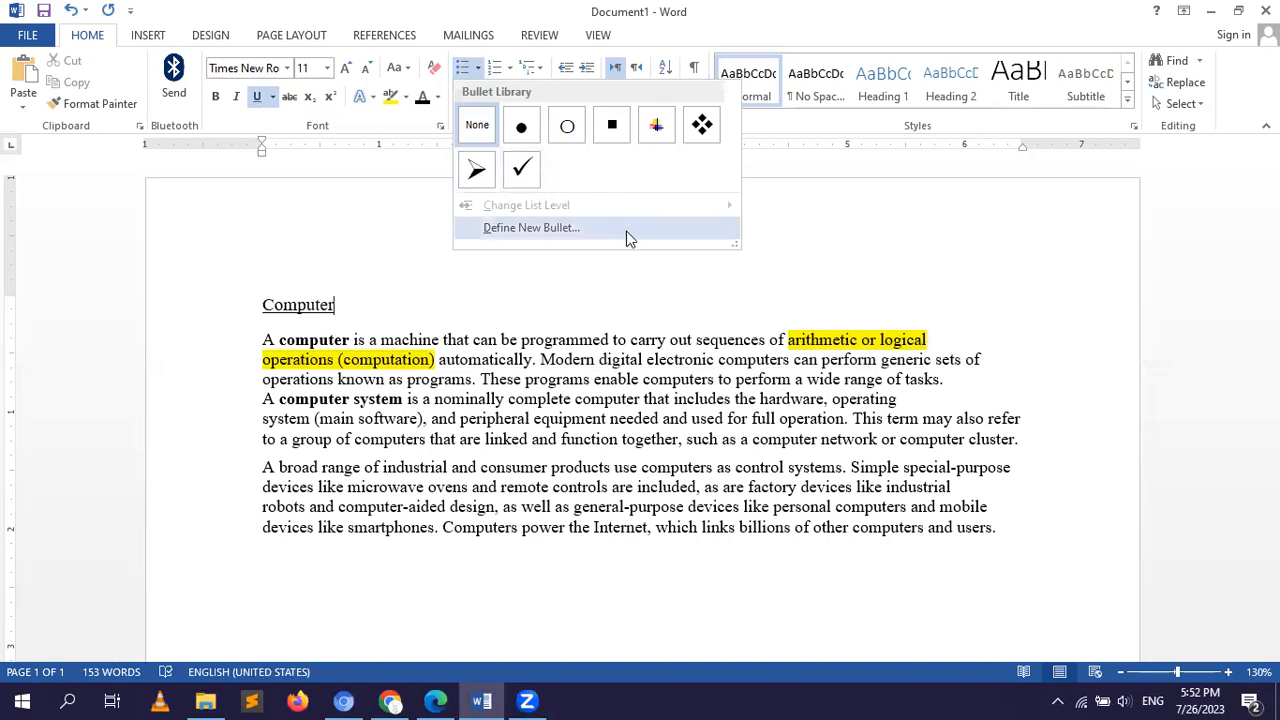
left_click(575, 289)
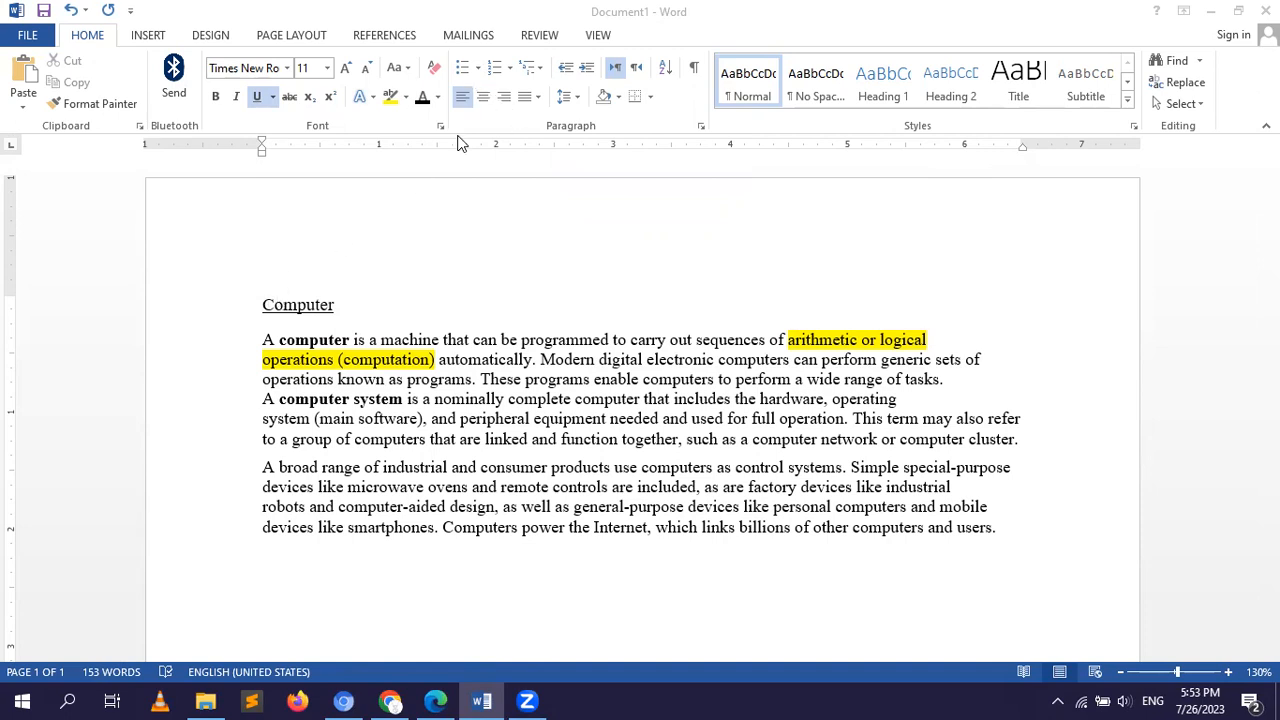
left_click(259, 340)
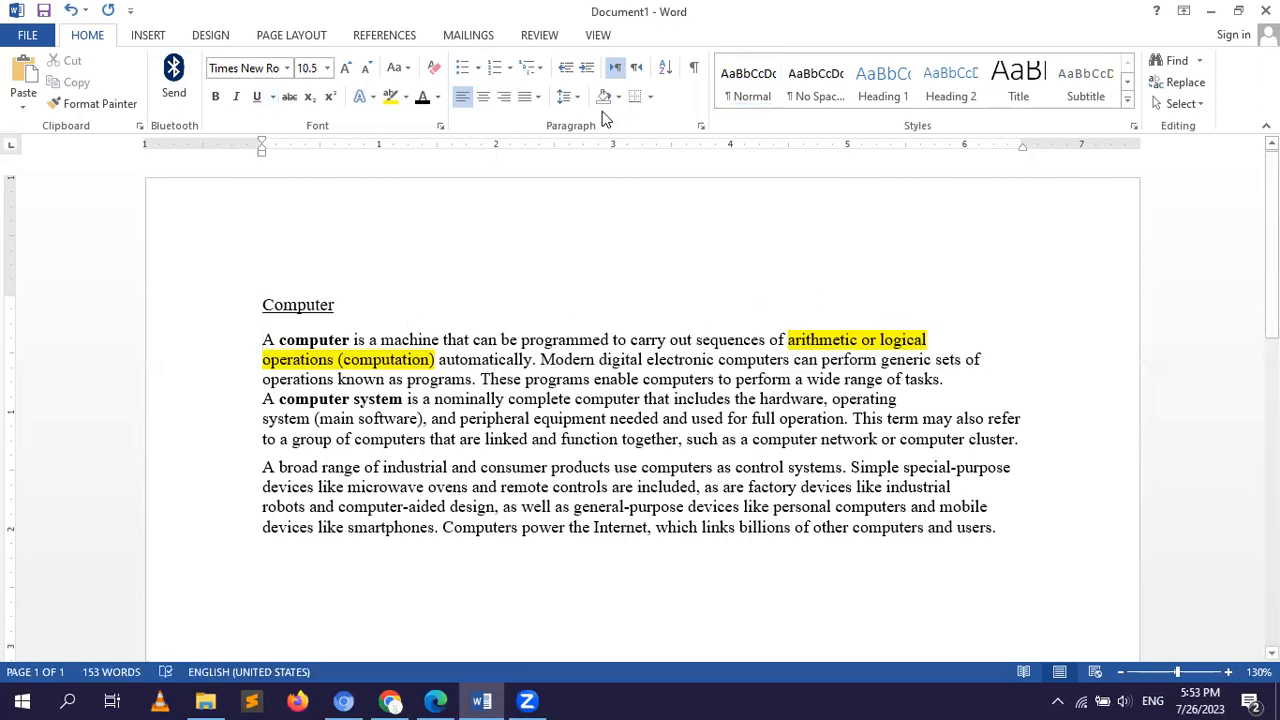
left_click(463, 79)
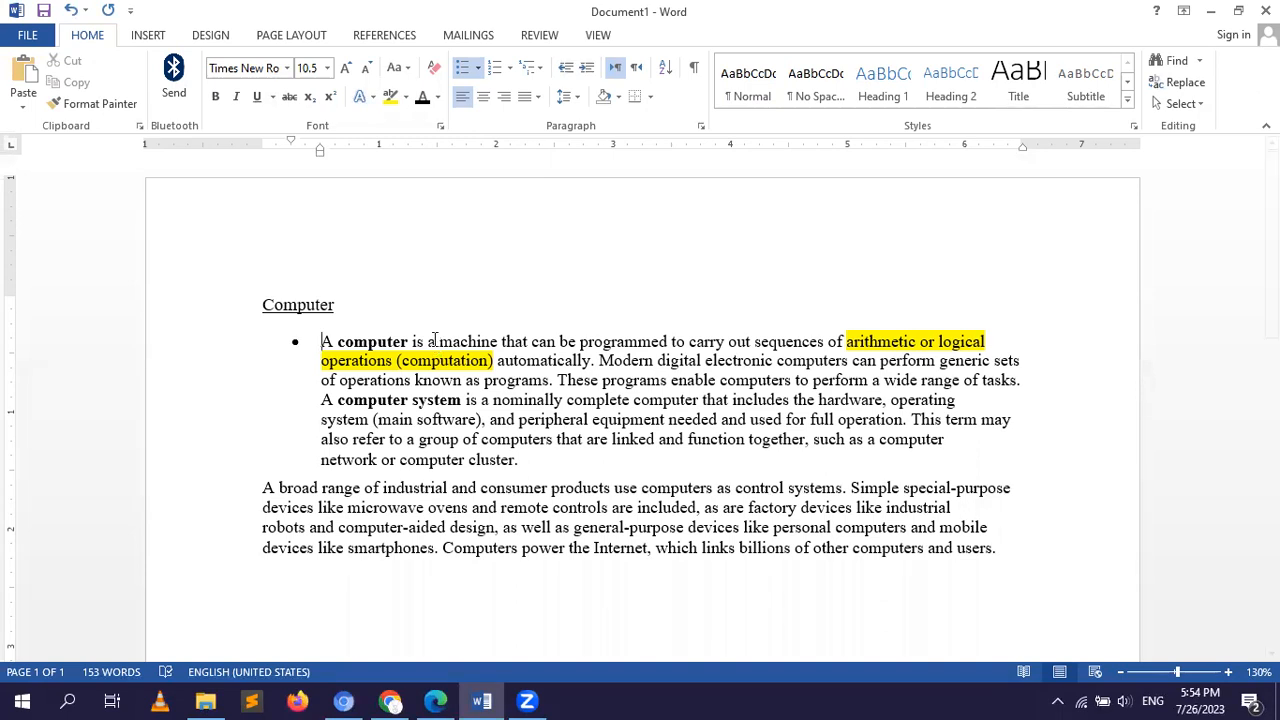
Number the paragraph beginning "A broad range of industrial" with the 1., 2., 3. format.
left_click(258, 486)
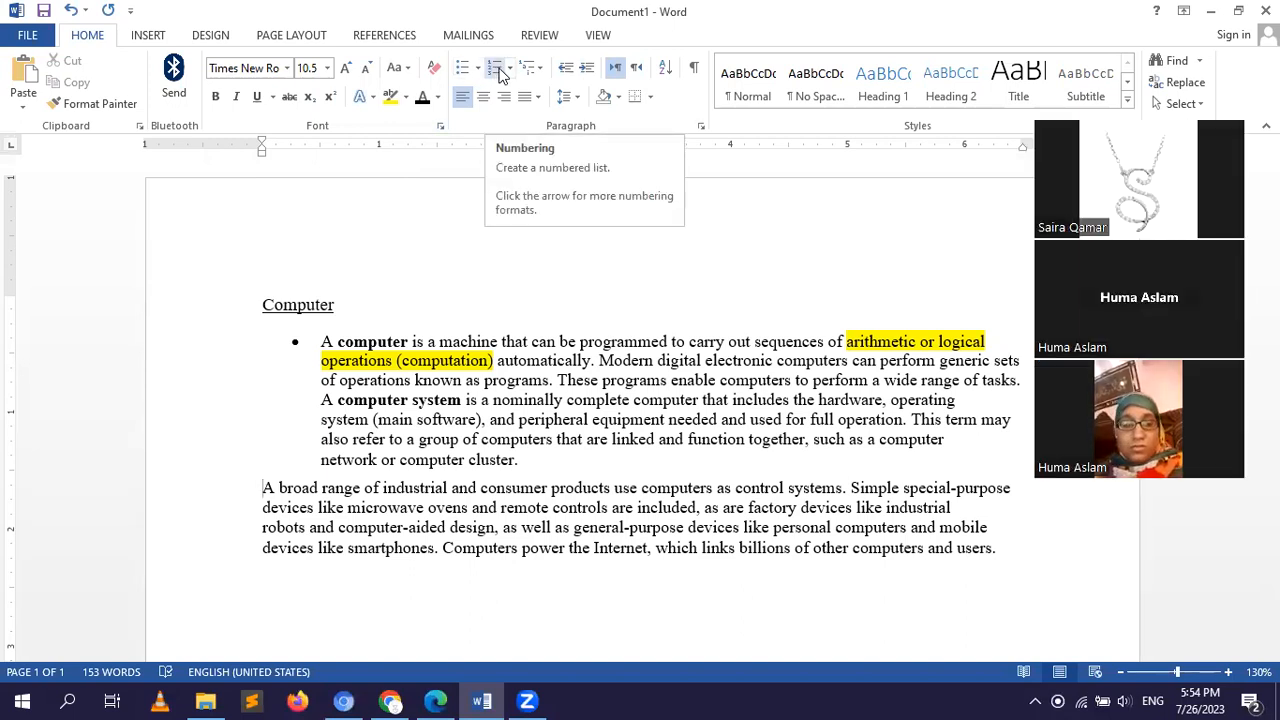
left_click(514, 74)
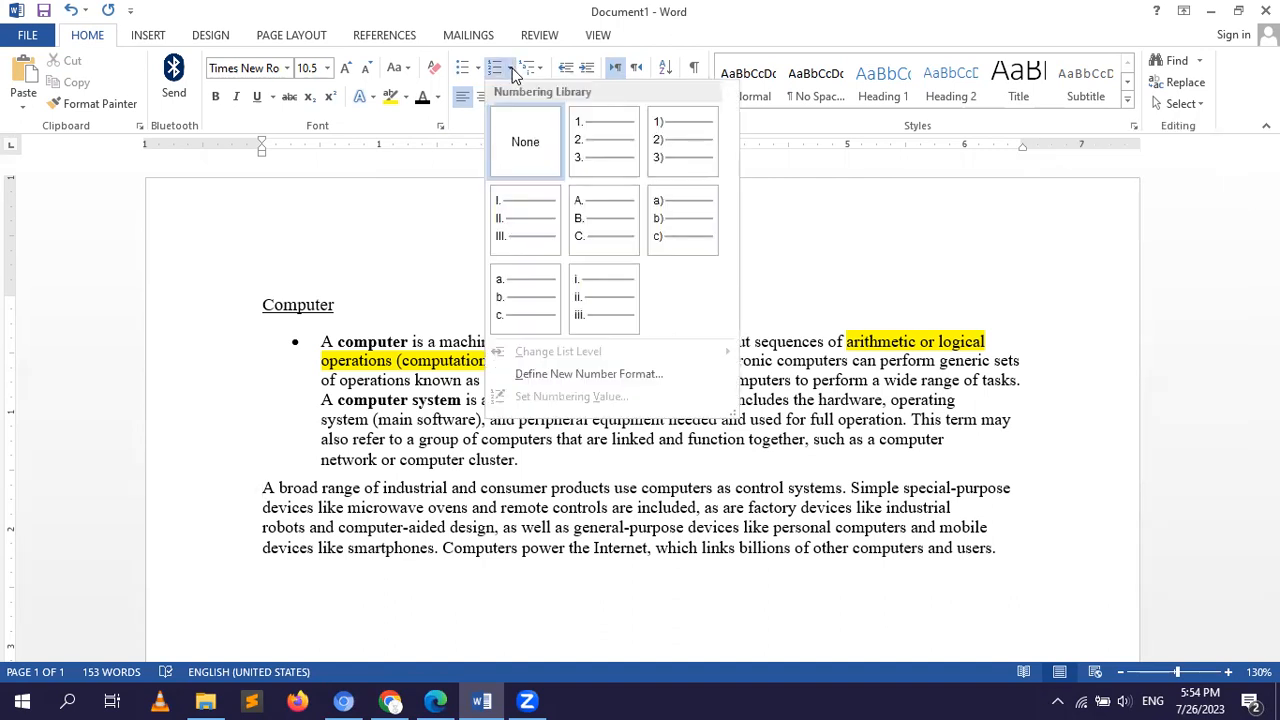
left_click(590, 160)
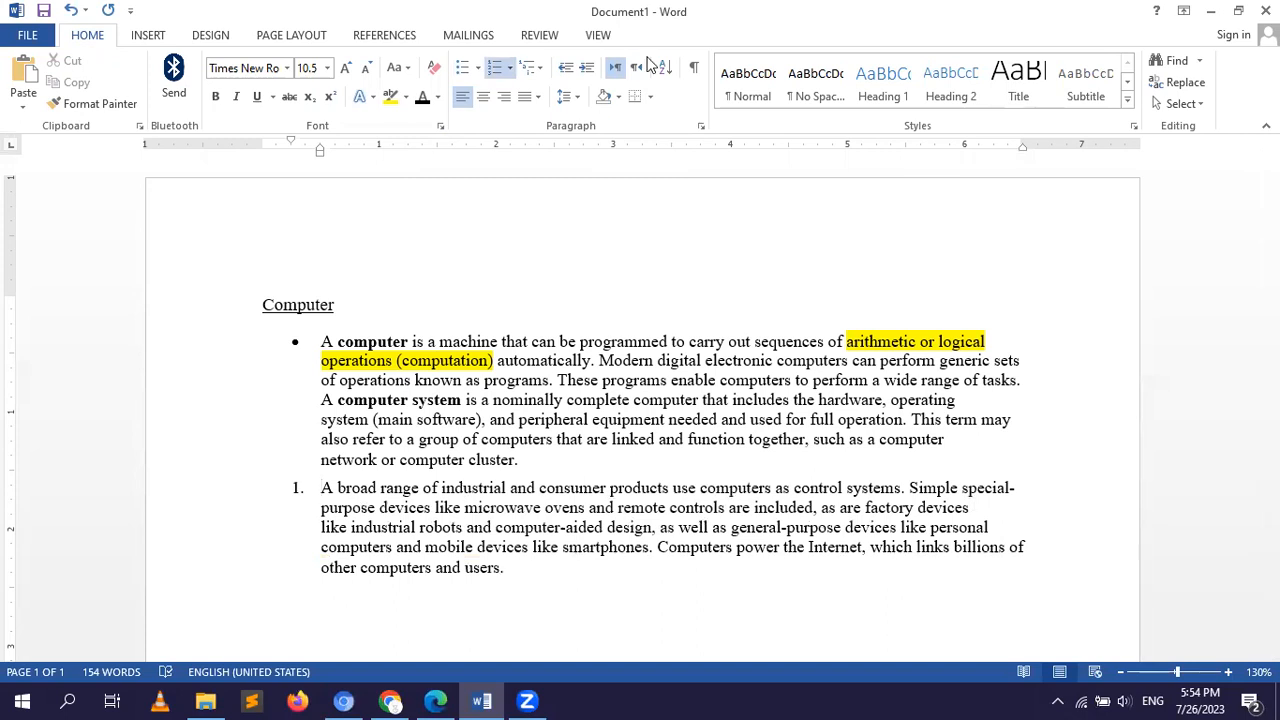
left_click(988, 59)
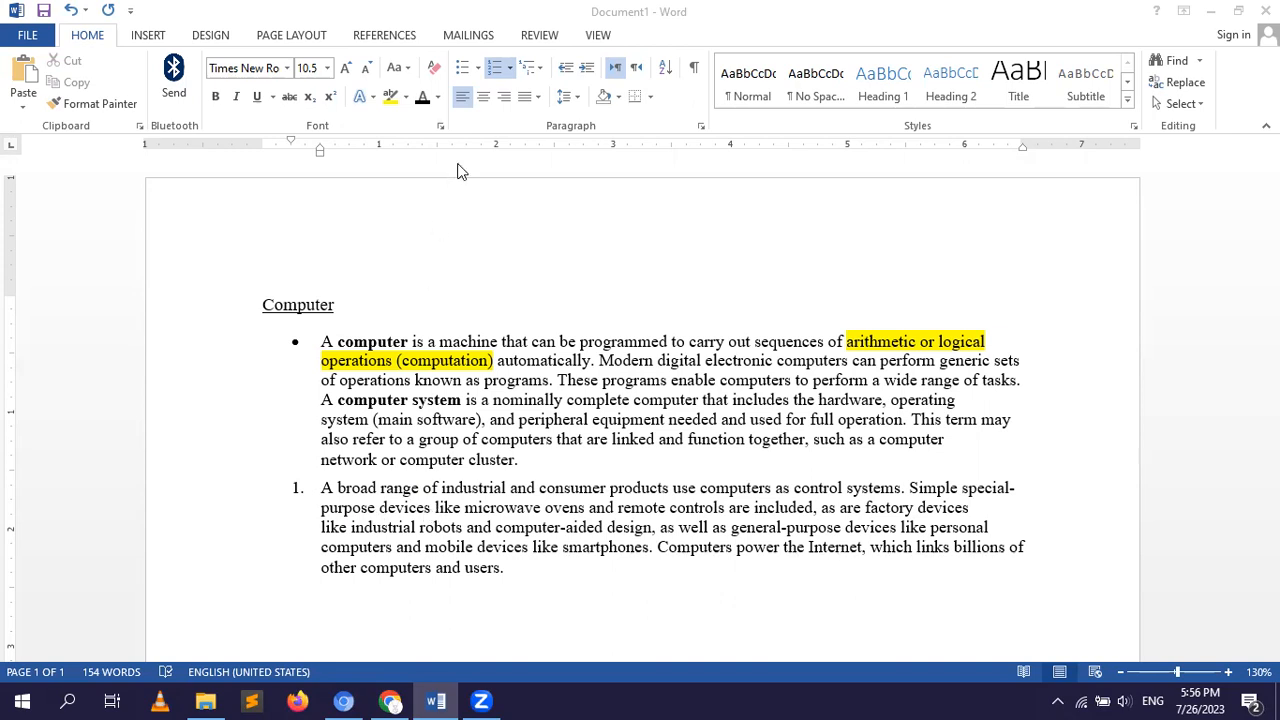
left_click(543, 72)
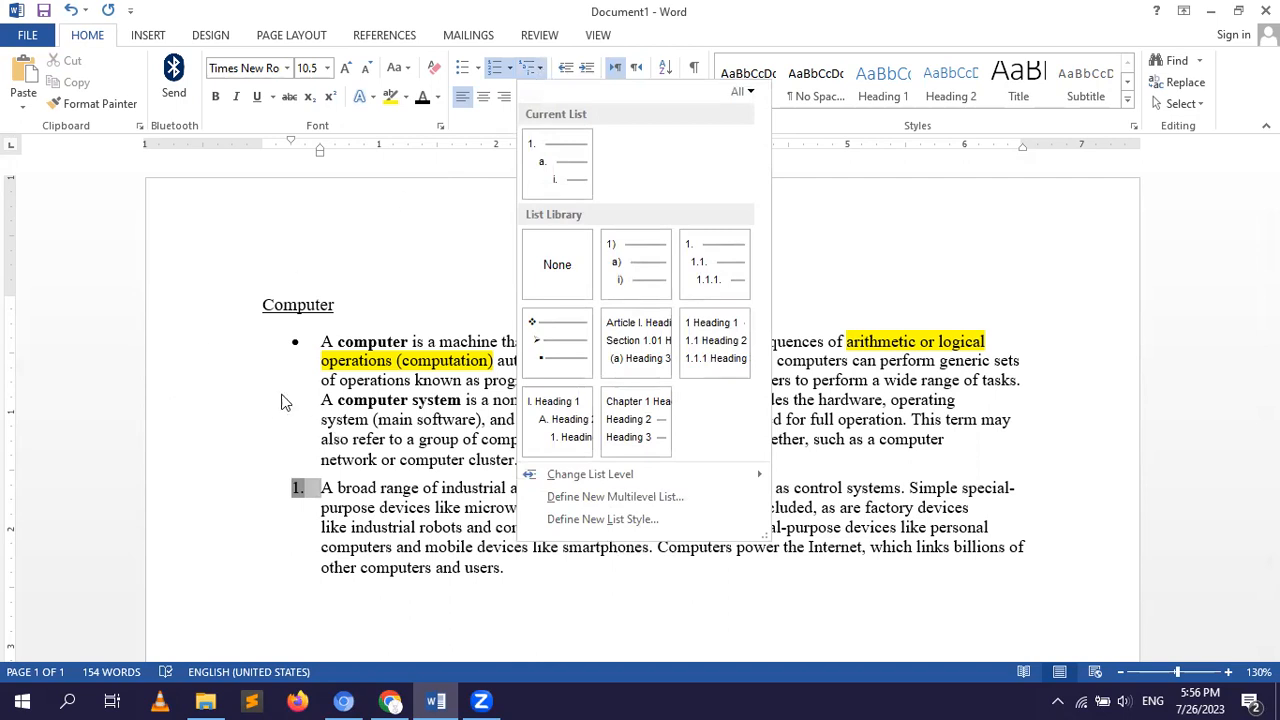
left_click(262, 368)
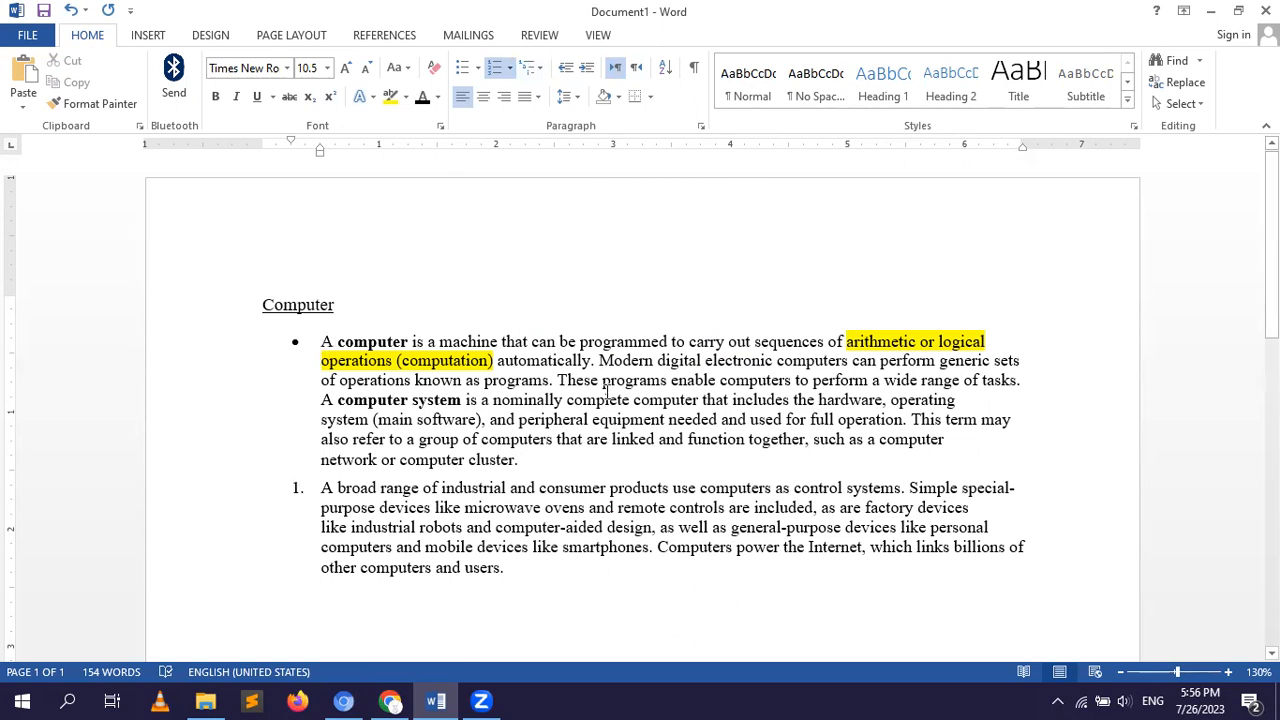
Add the second-level bullets "Hardware" and "Software" beneath the first bulleted paragraph.
left_click(531, 461)
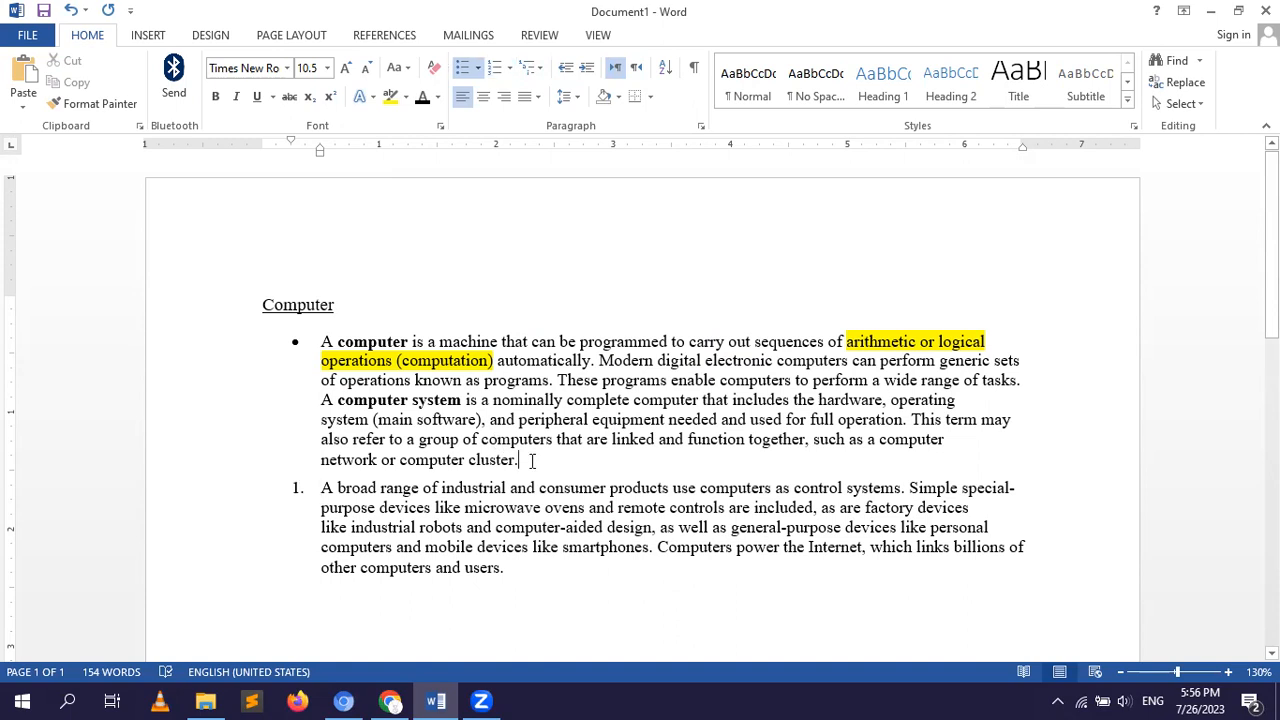
key("Return")
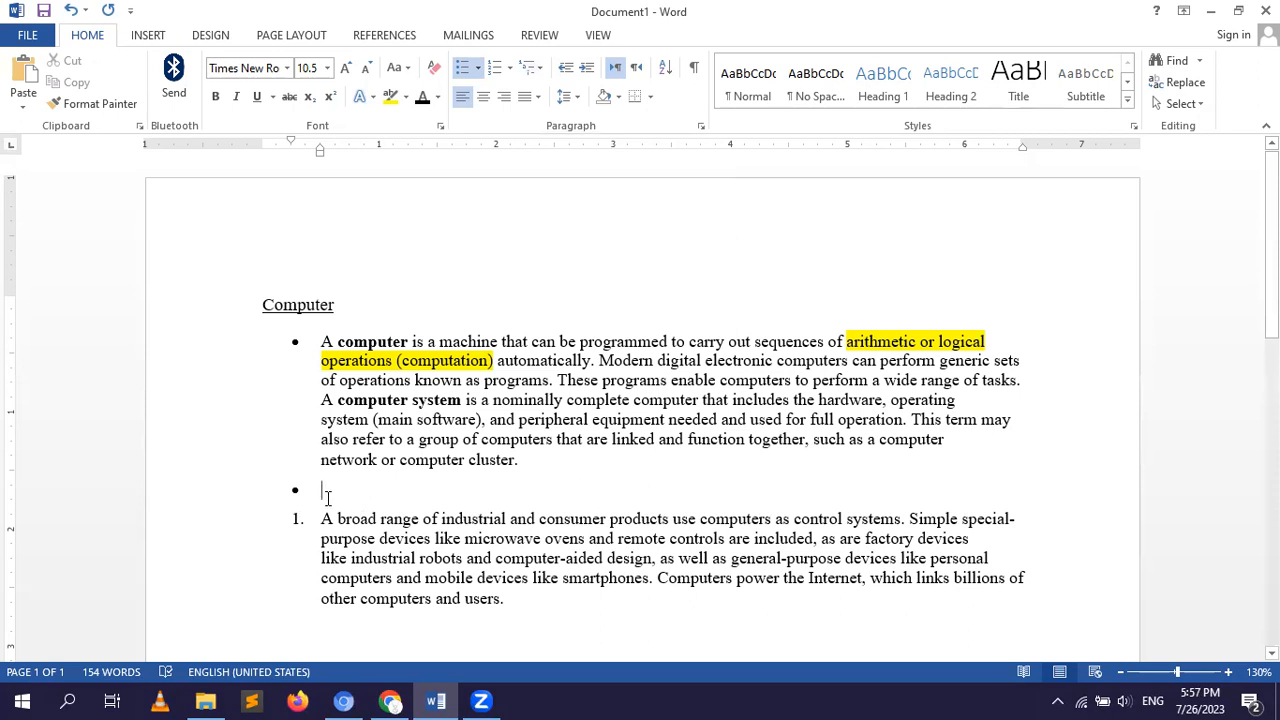
key("Tab")
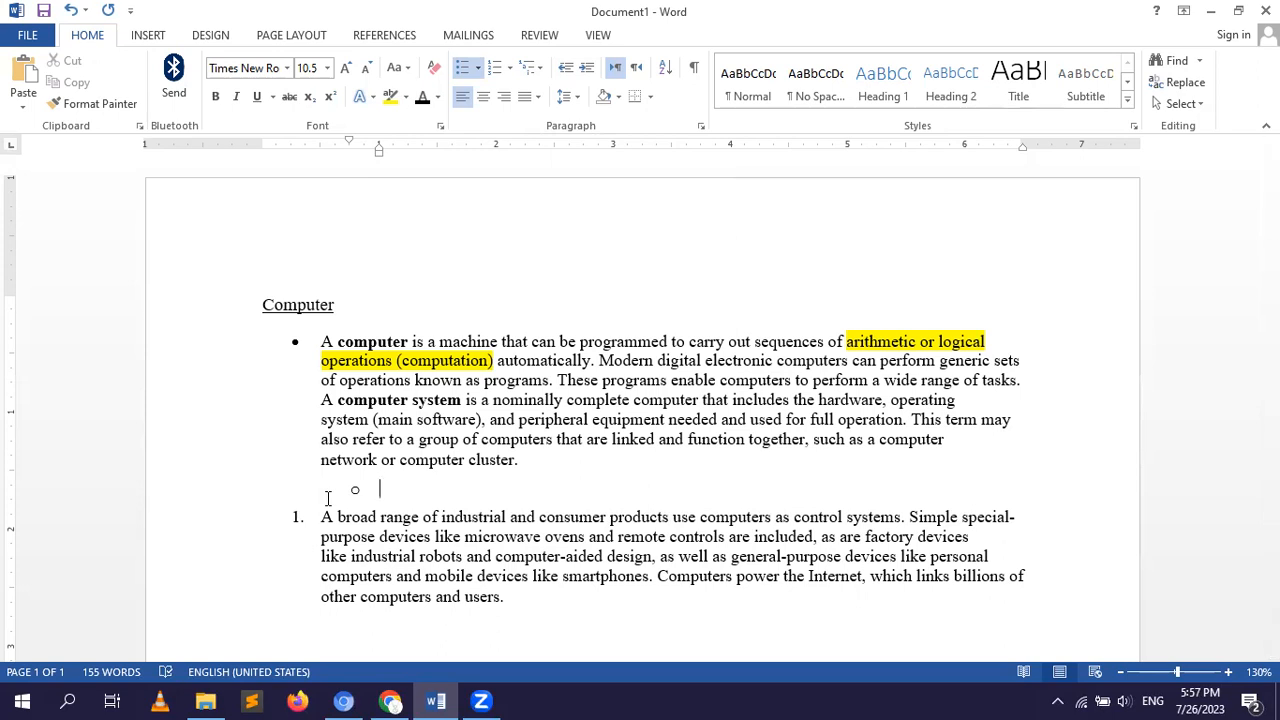
type("Hardware")
key("Return")
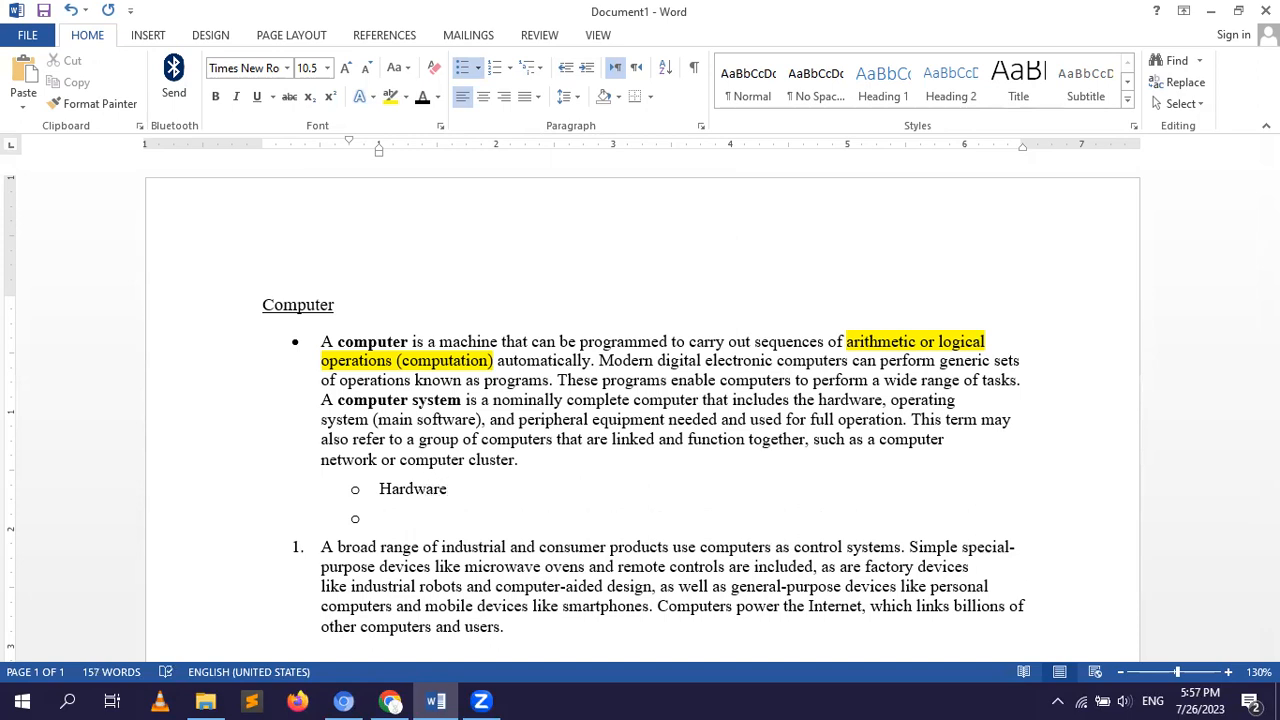
type("Software")
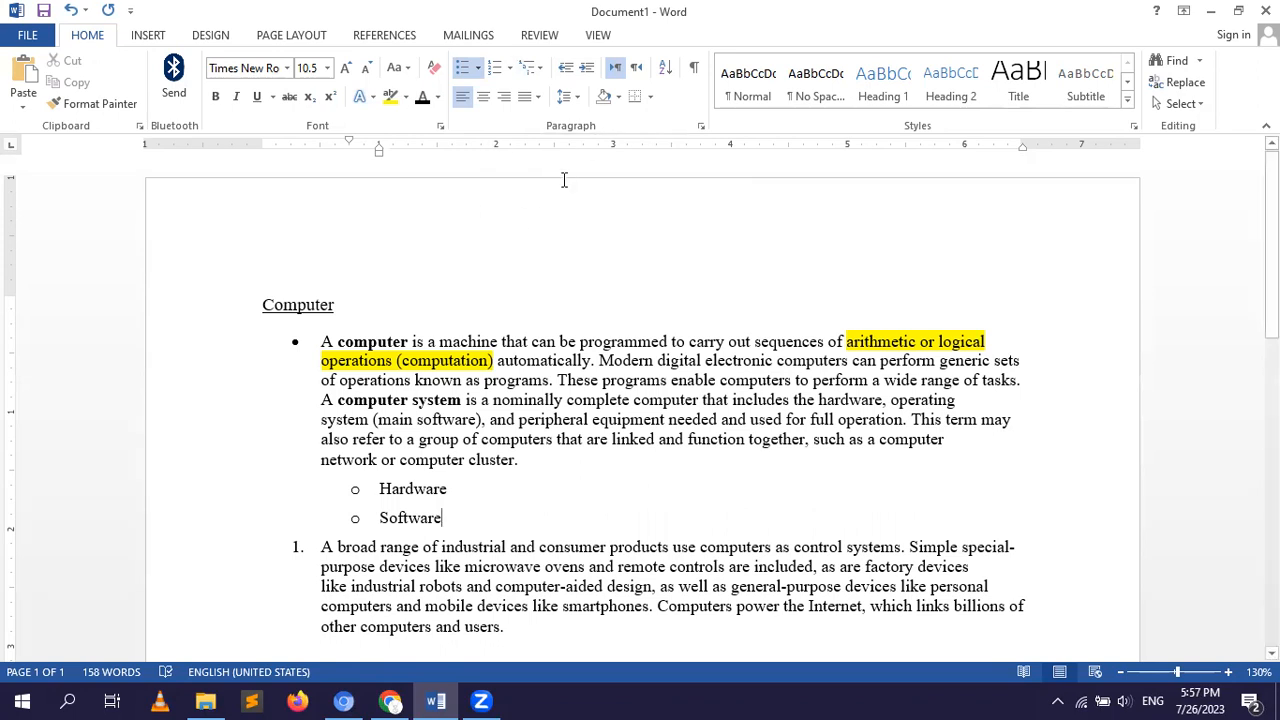
left_click(538, 69)
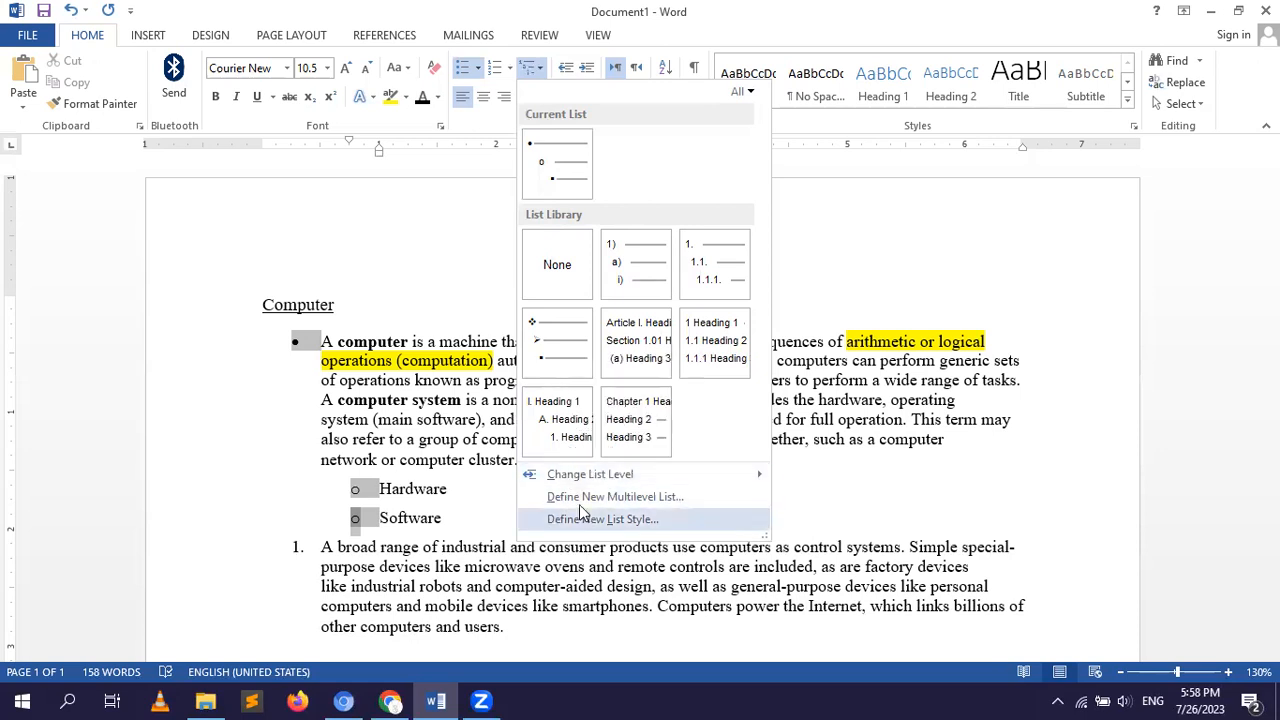
mouse_move(580, 476)
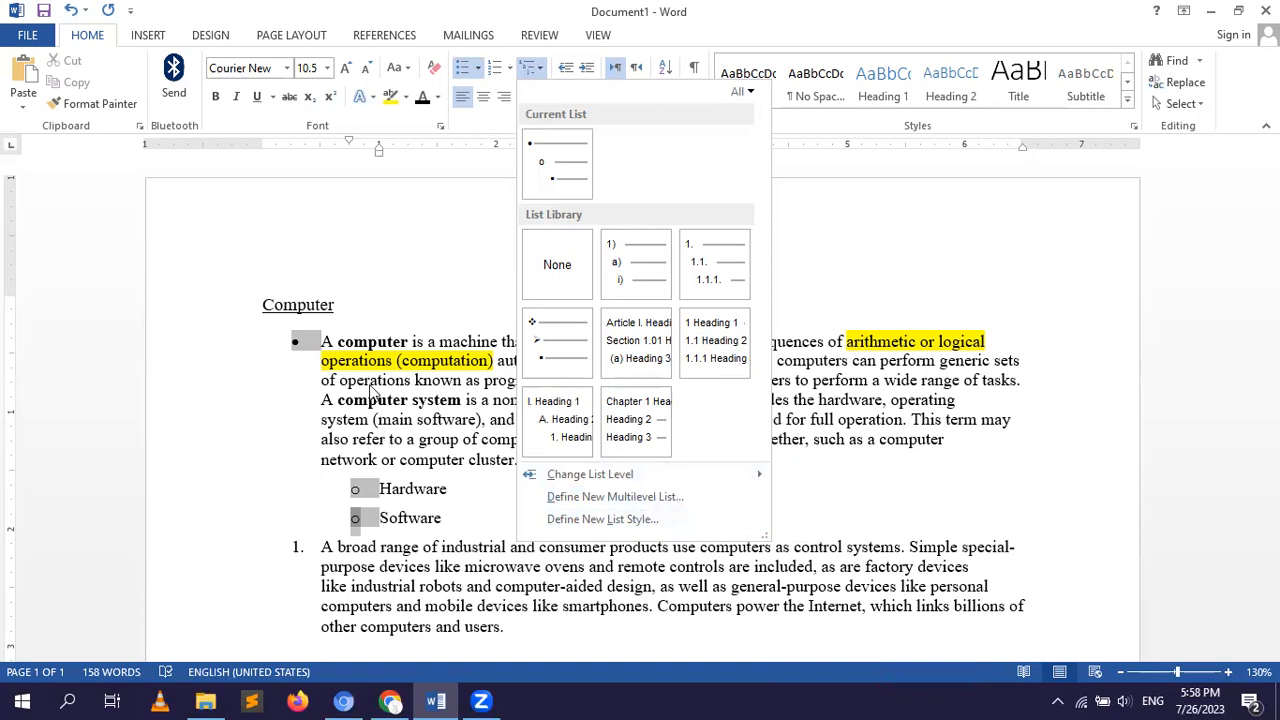
left_click(420, 244)
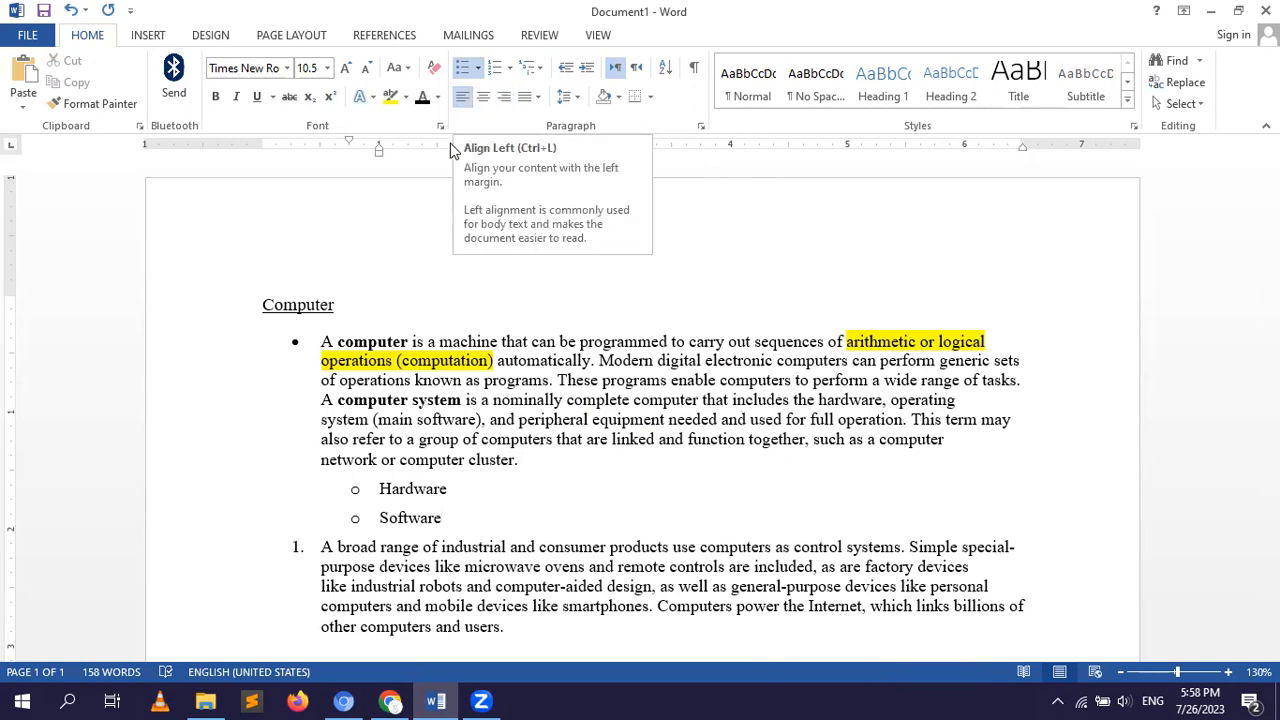
Try centre and right alignment on the first bulleted paragraph, returning it to left alignment after each.
left_click(319, 343)
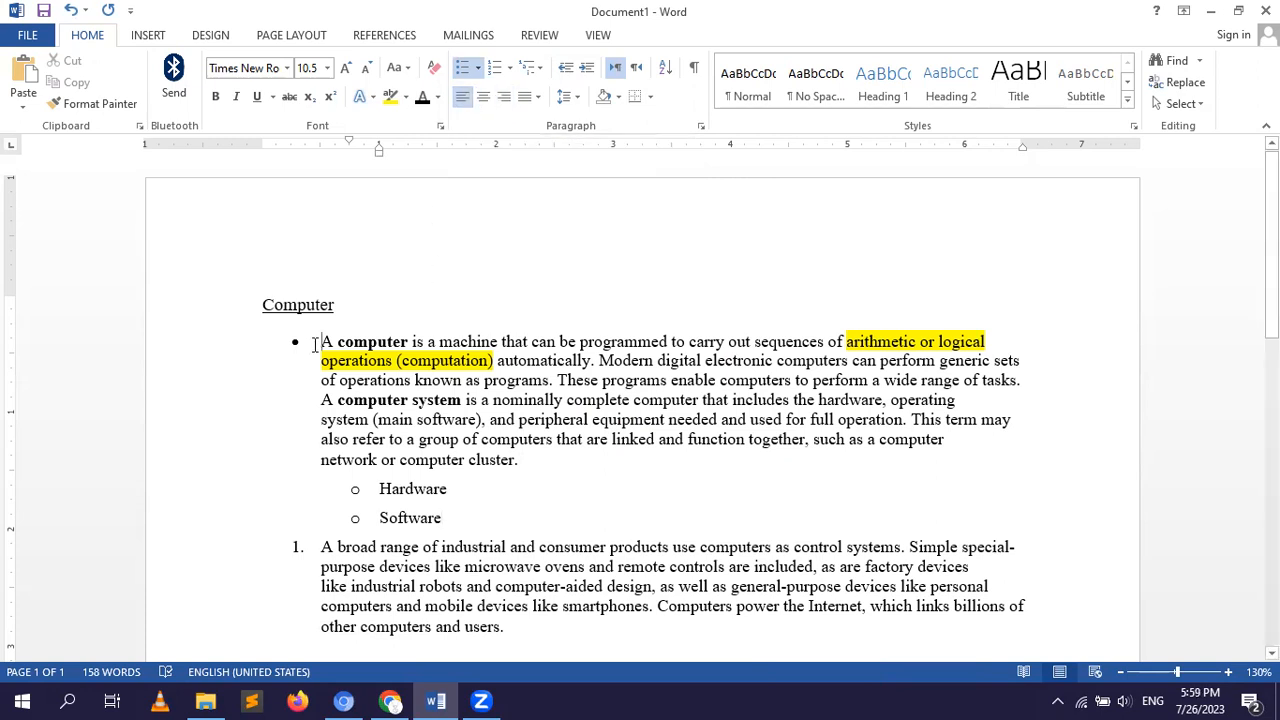
left_click(482, 100)
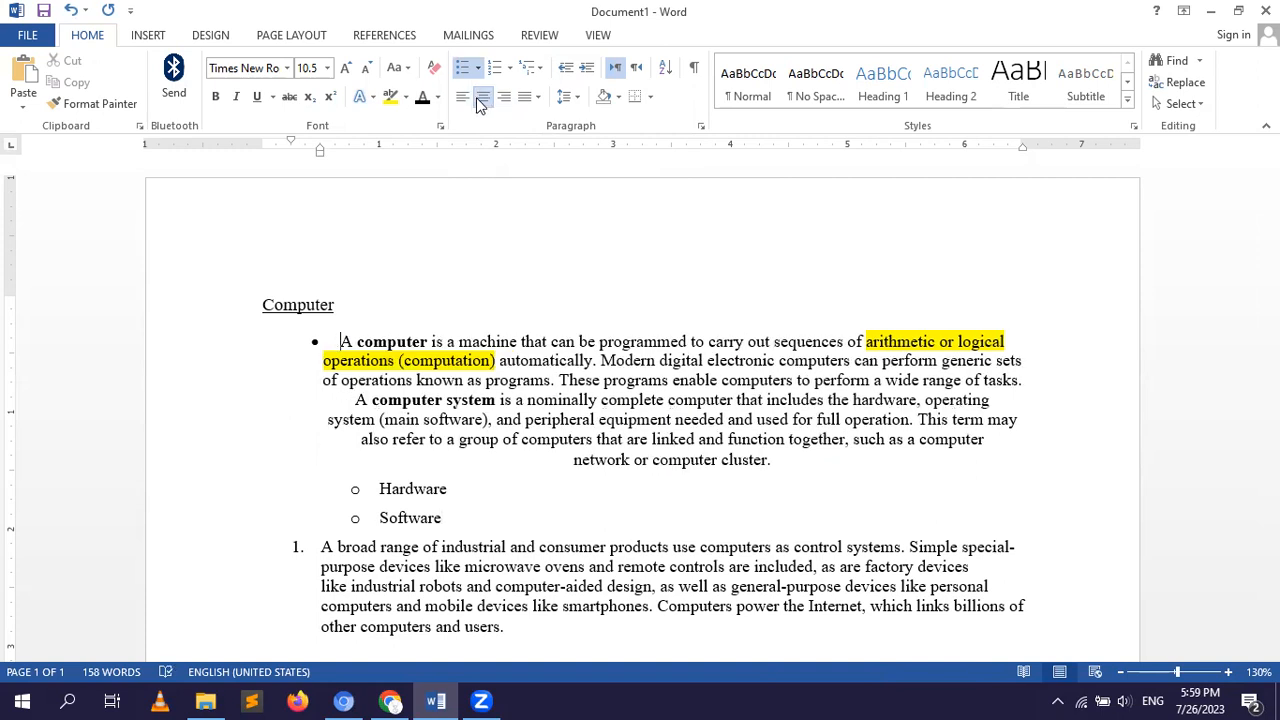
left_click(463, 97)
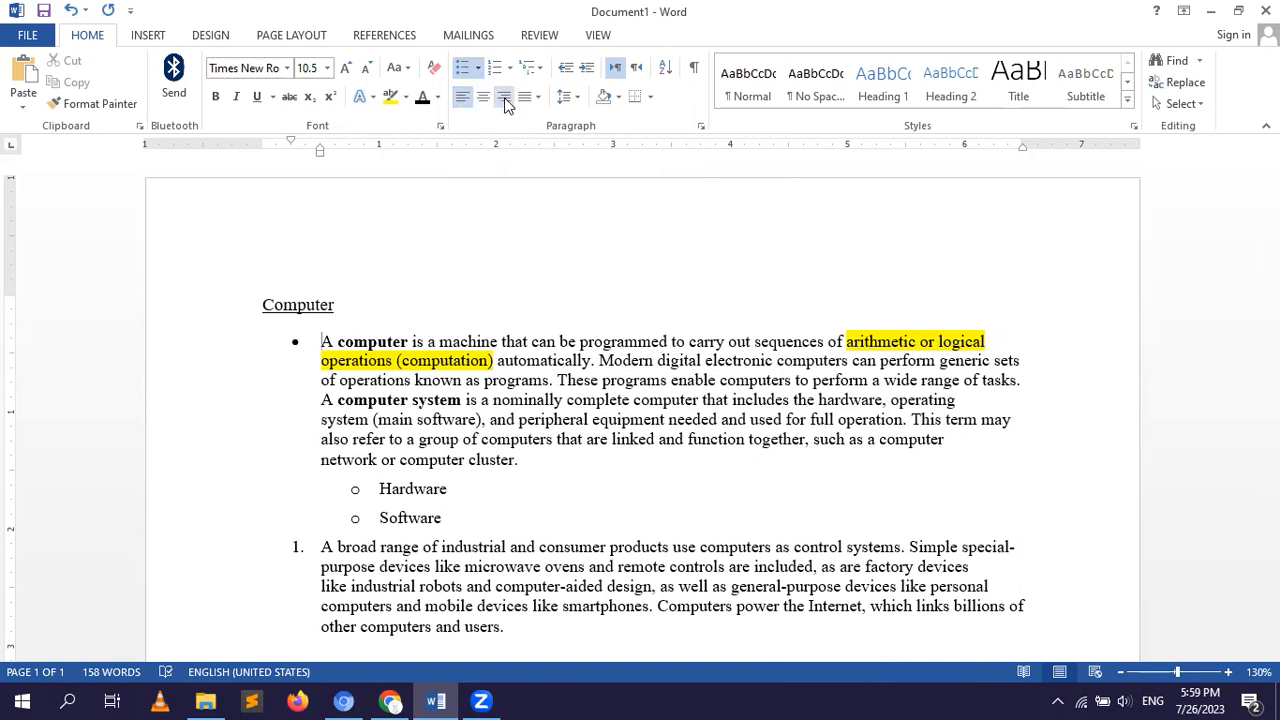
left_click(504, 98)
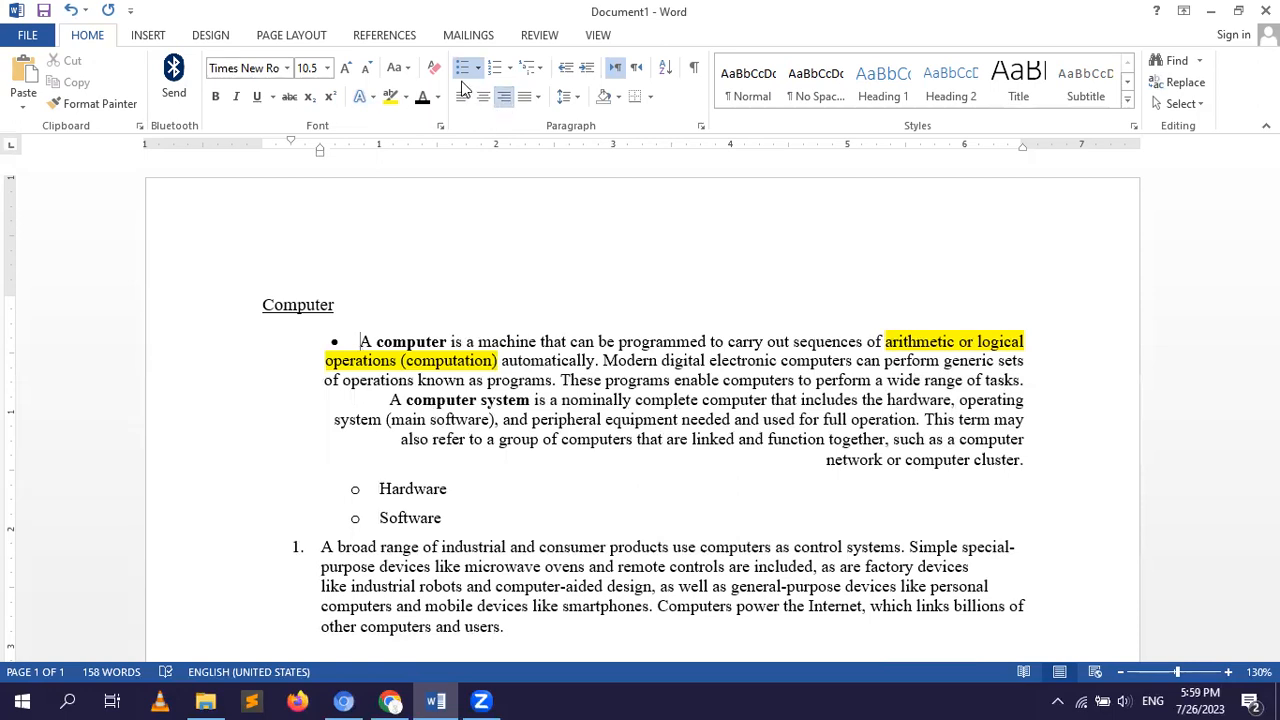
left_click(462, 96)
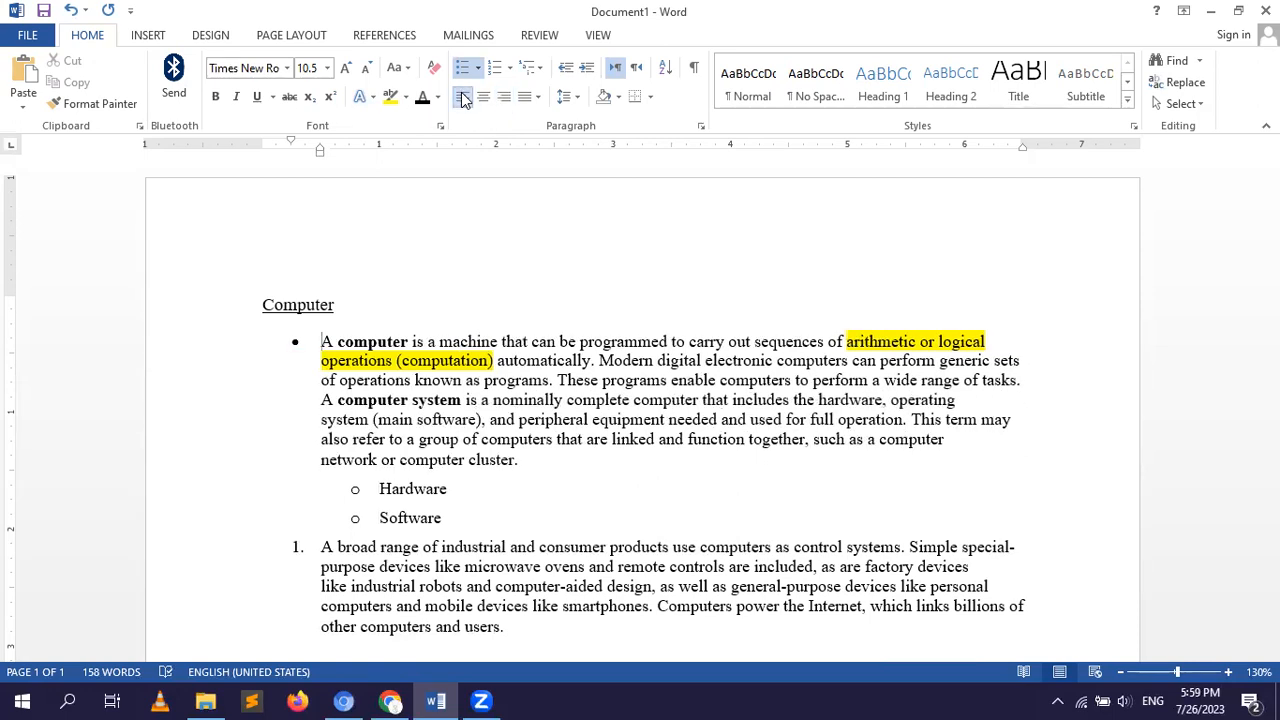
Justify the first bulleted paragraph using the standard Justify option.
left_click(537, 97)
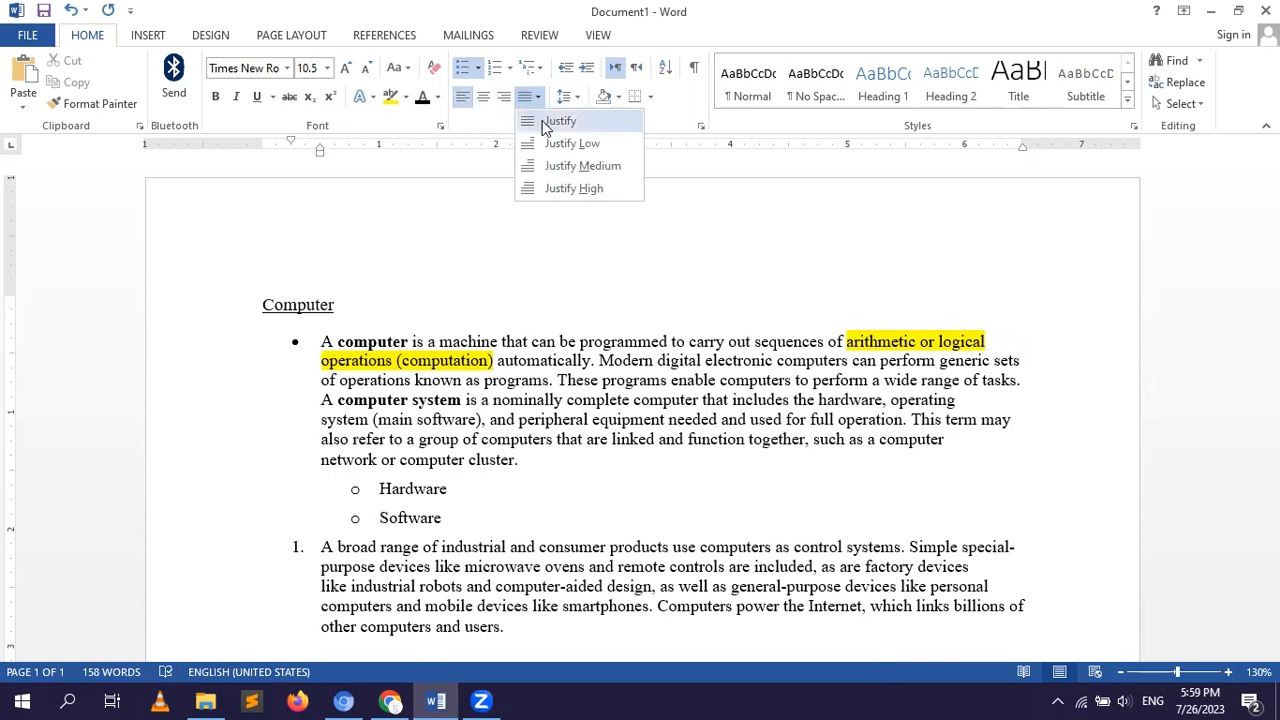
left_click(556, 121)
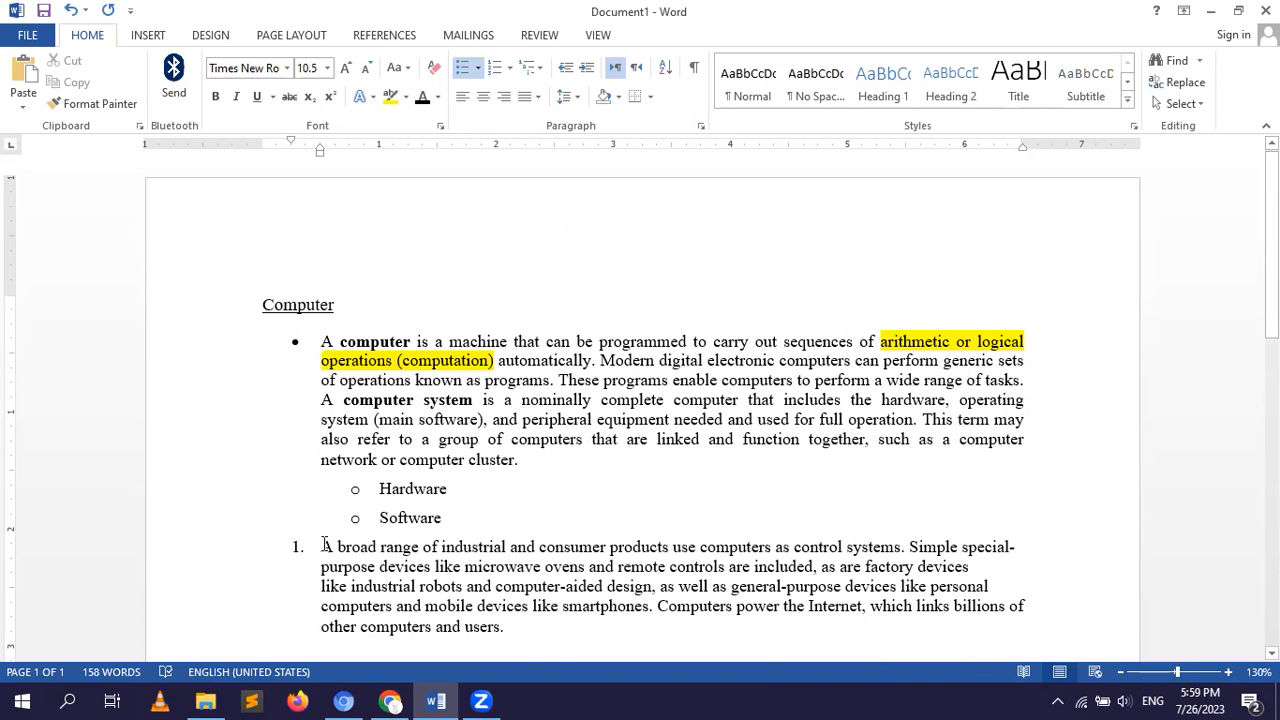
left_click(318, 547)
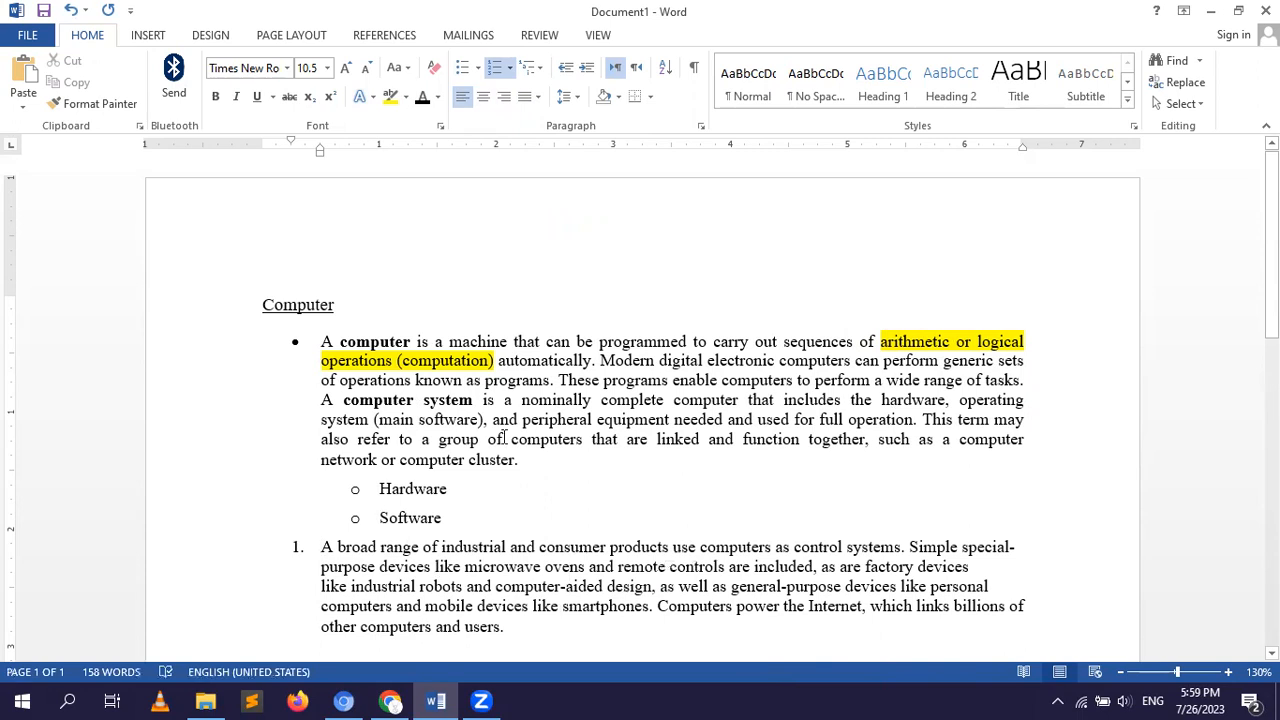
left_click(318, 342)
key("shift+End")
key("shift+Down")
key("shift+Down")
key("shift+Down")
key("shift+Down")
key("shift+Down")
key("shift+Down")
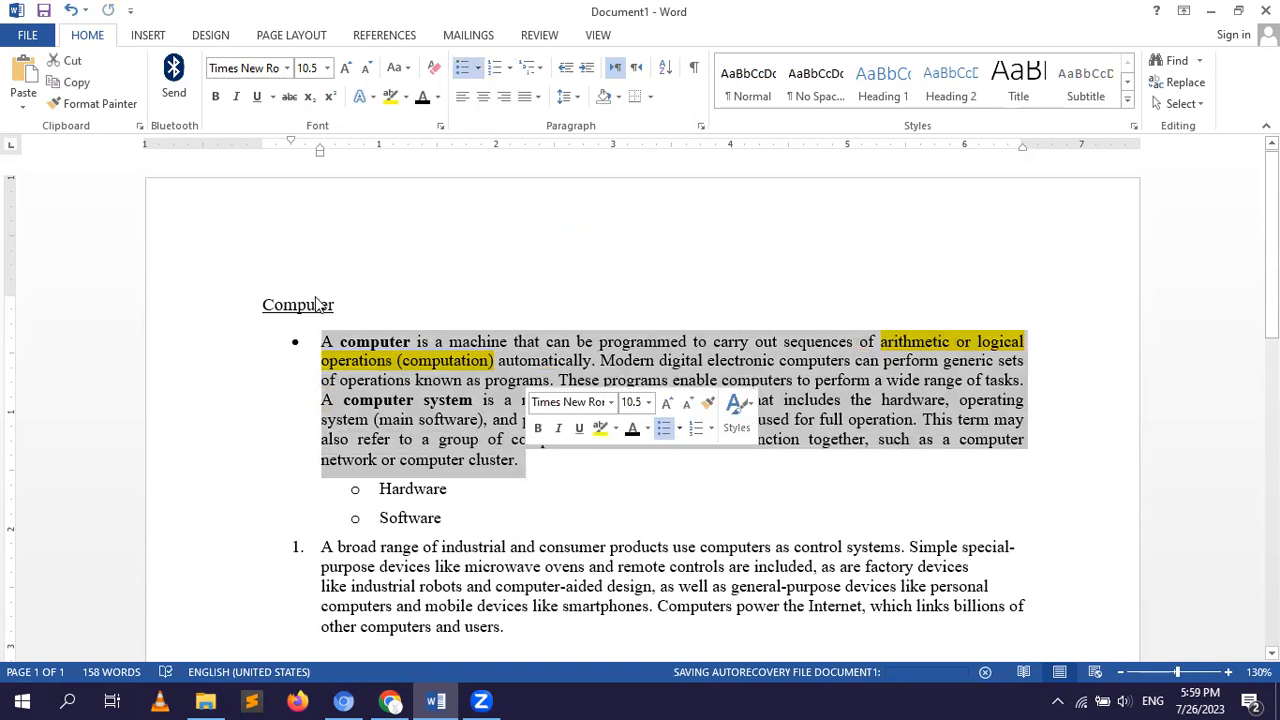
left_click(319, 337)
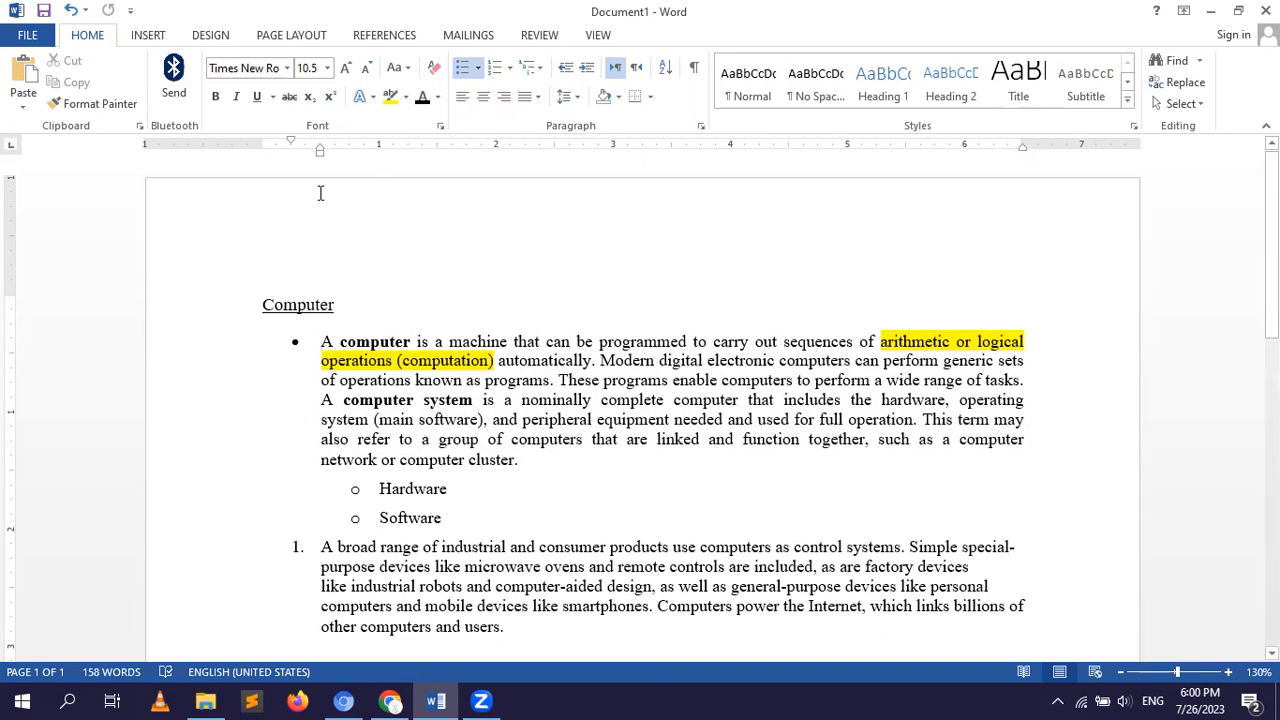
left_click(297, 38)
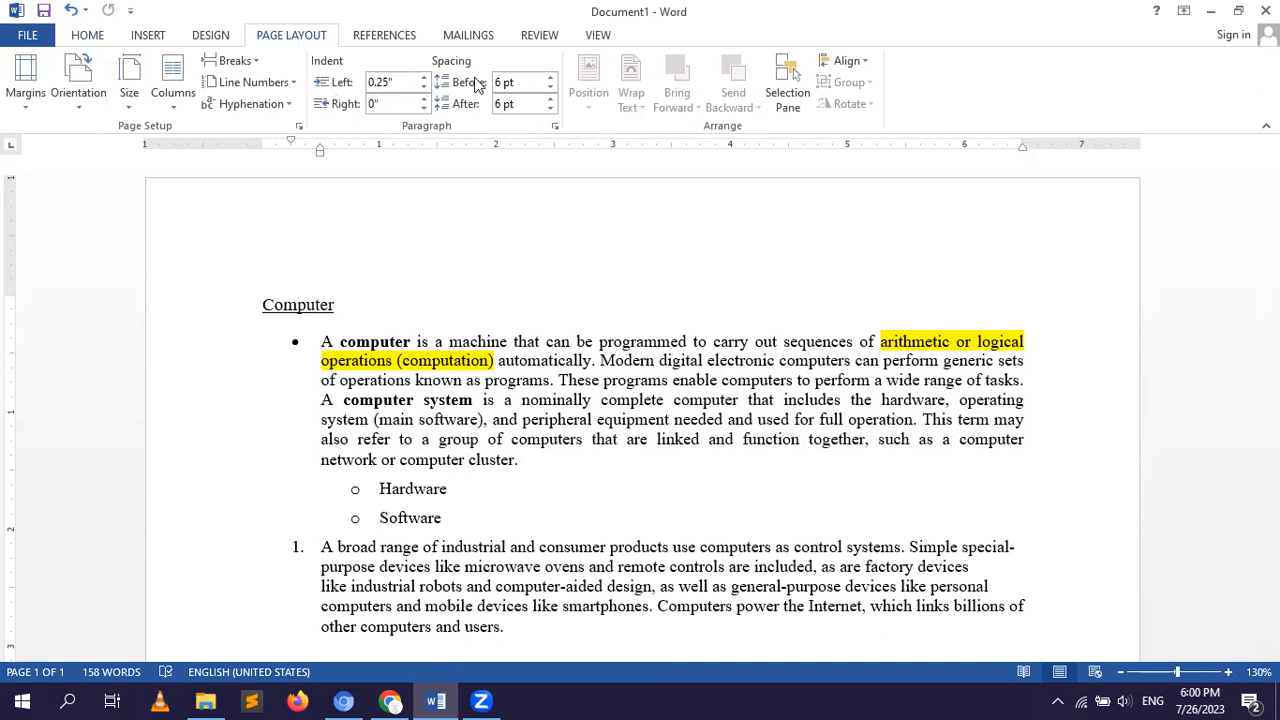
left_click(90, 38)
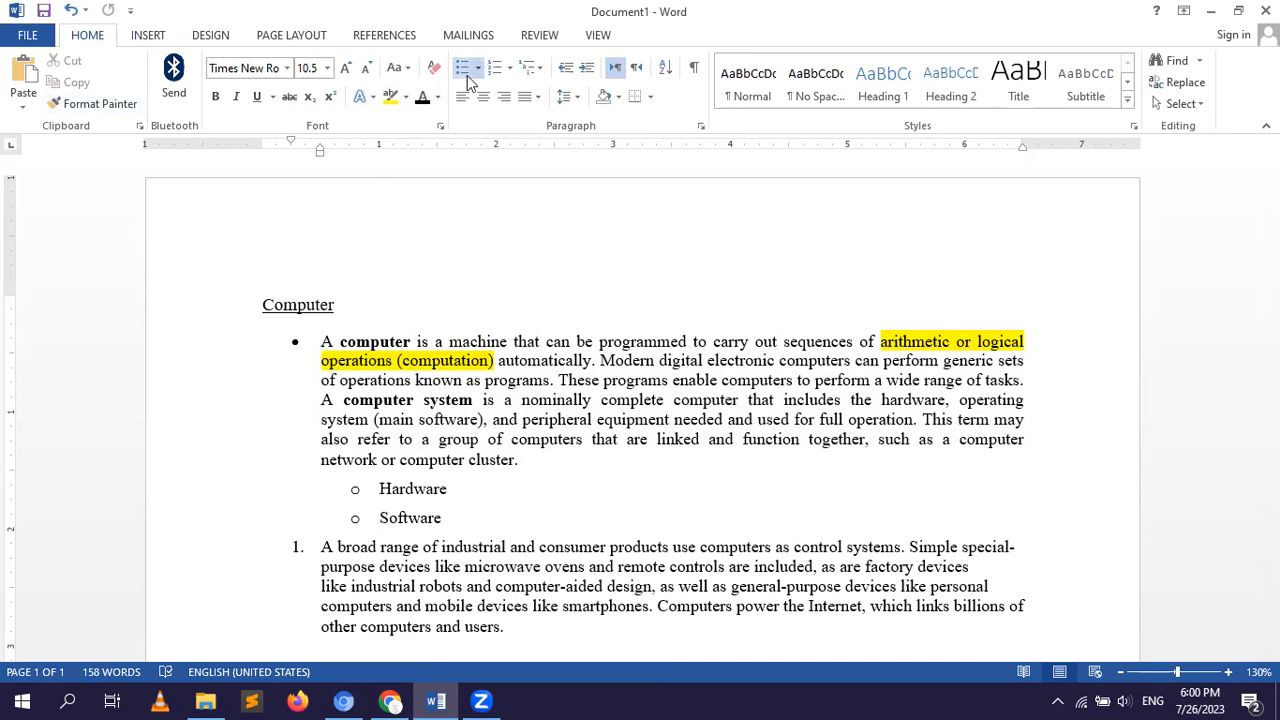
left_click(581, 101)
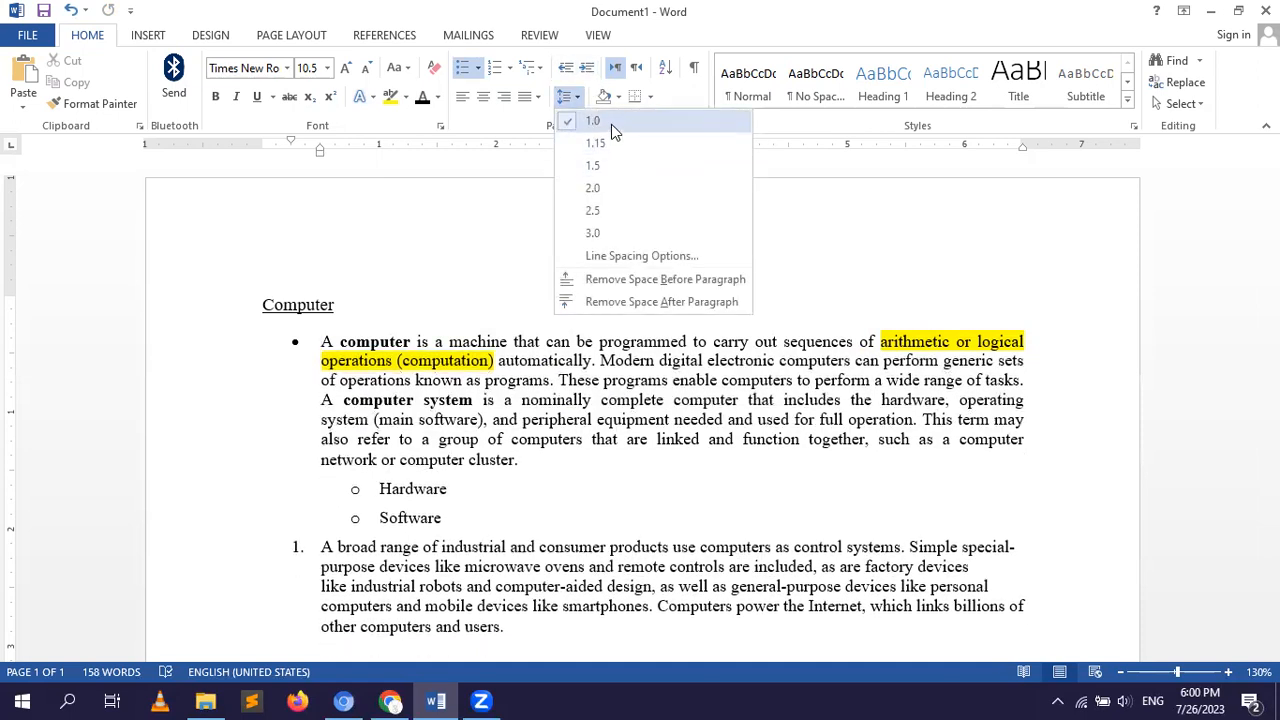
left_click(389, 205)
Review the paragraph settings of the first bulleted paragraph and set its line spacing to 1.5.
left_click_drag(321, 341, 481, 380)
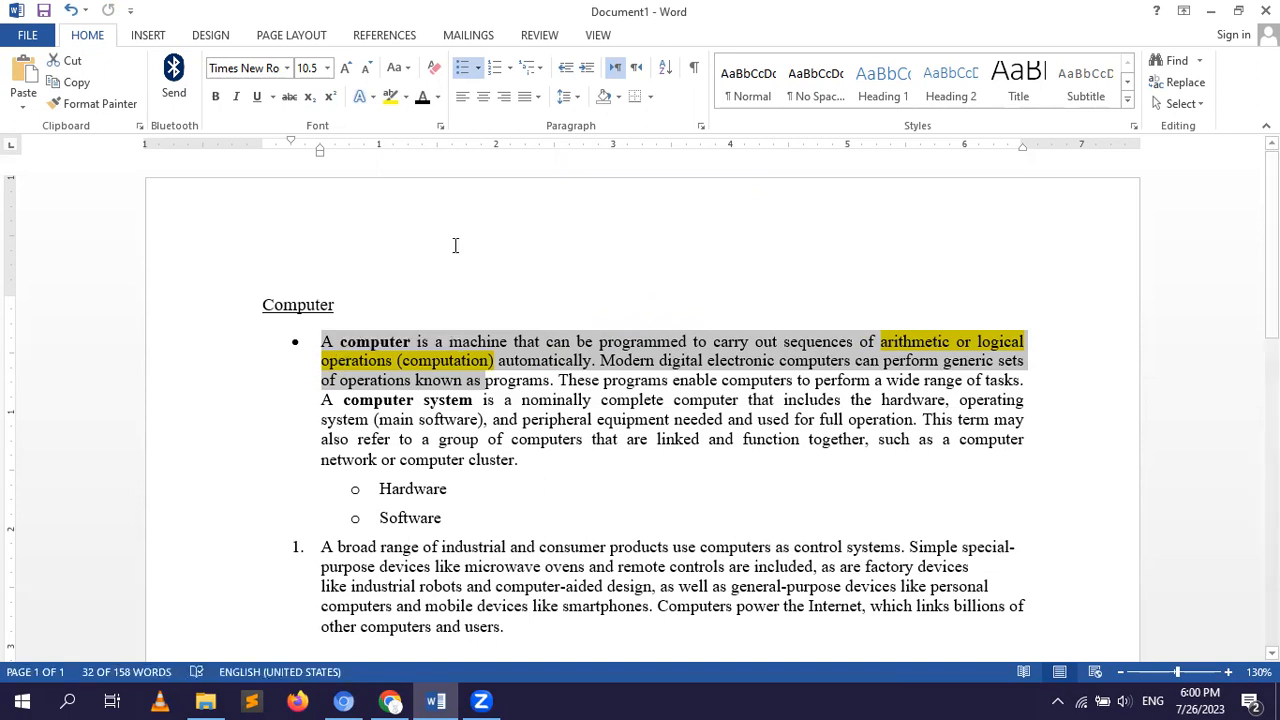
left_click(572, 98)
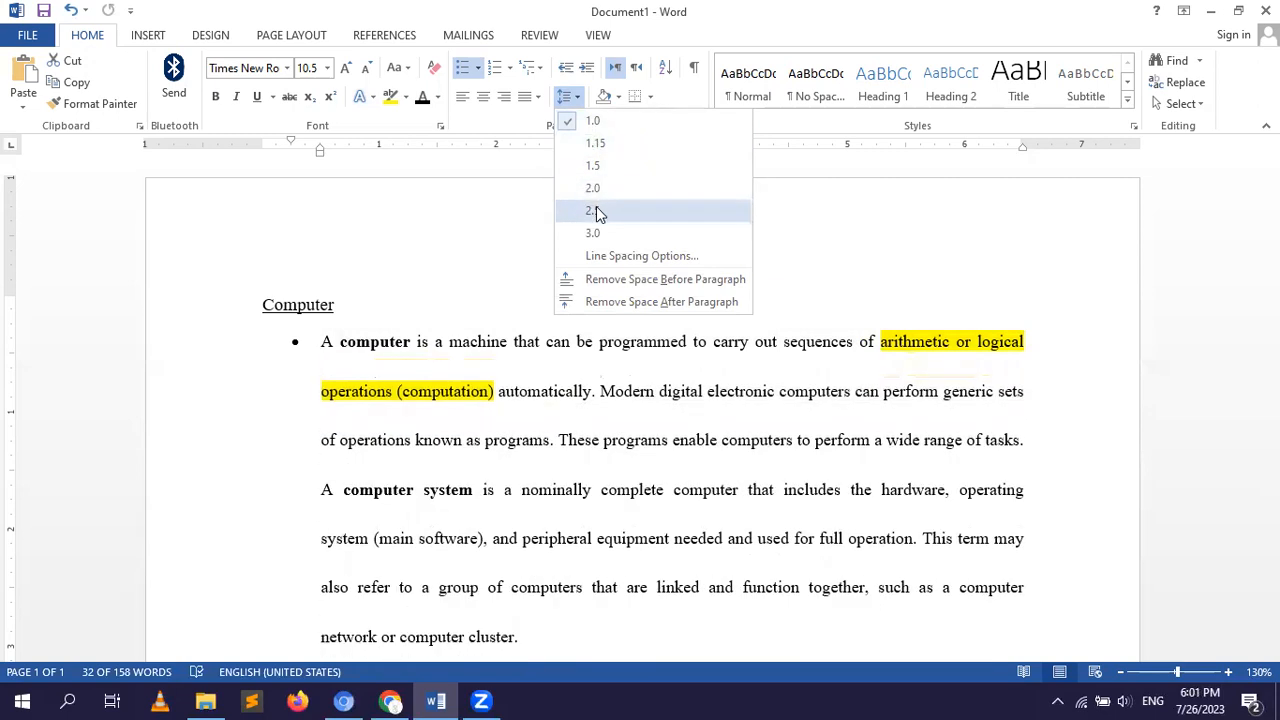
left_click(613, 258)
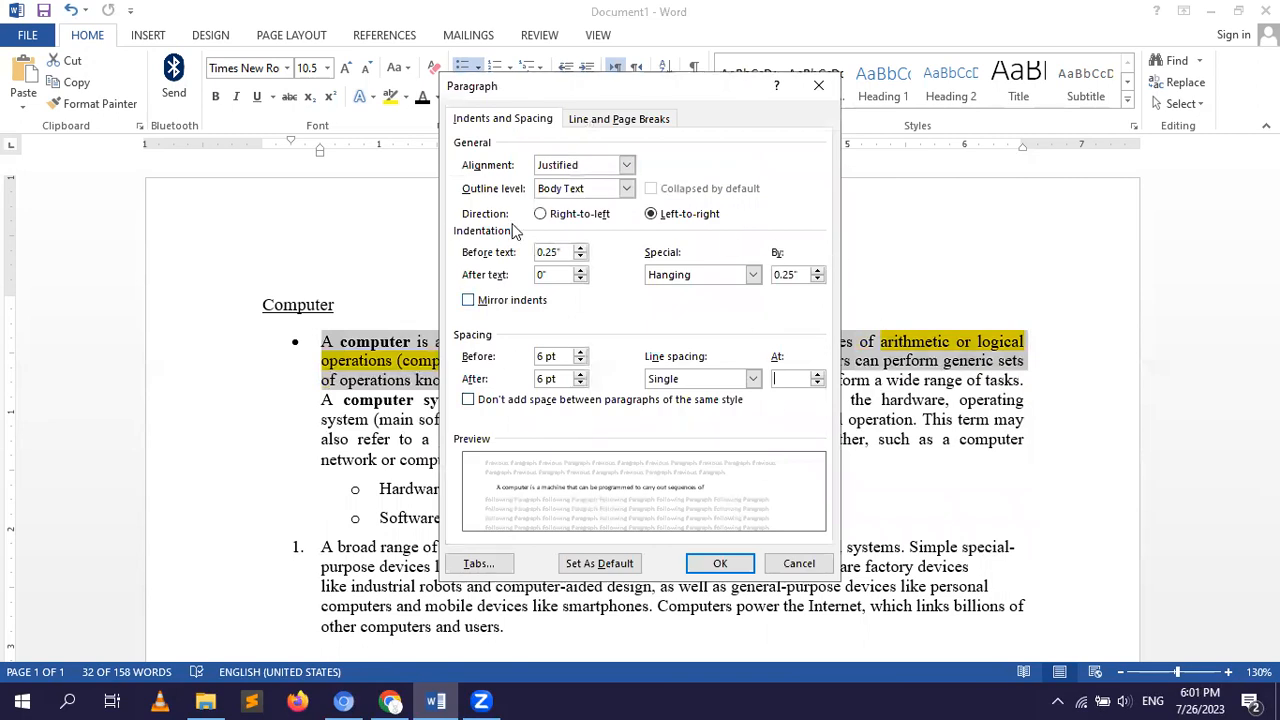
left_click(605, 120)
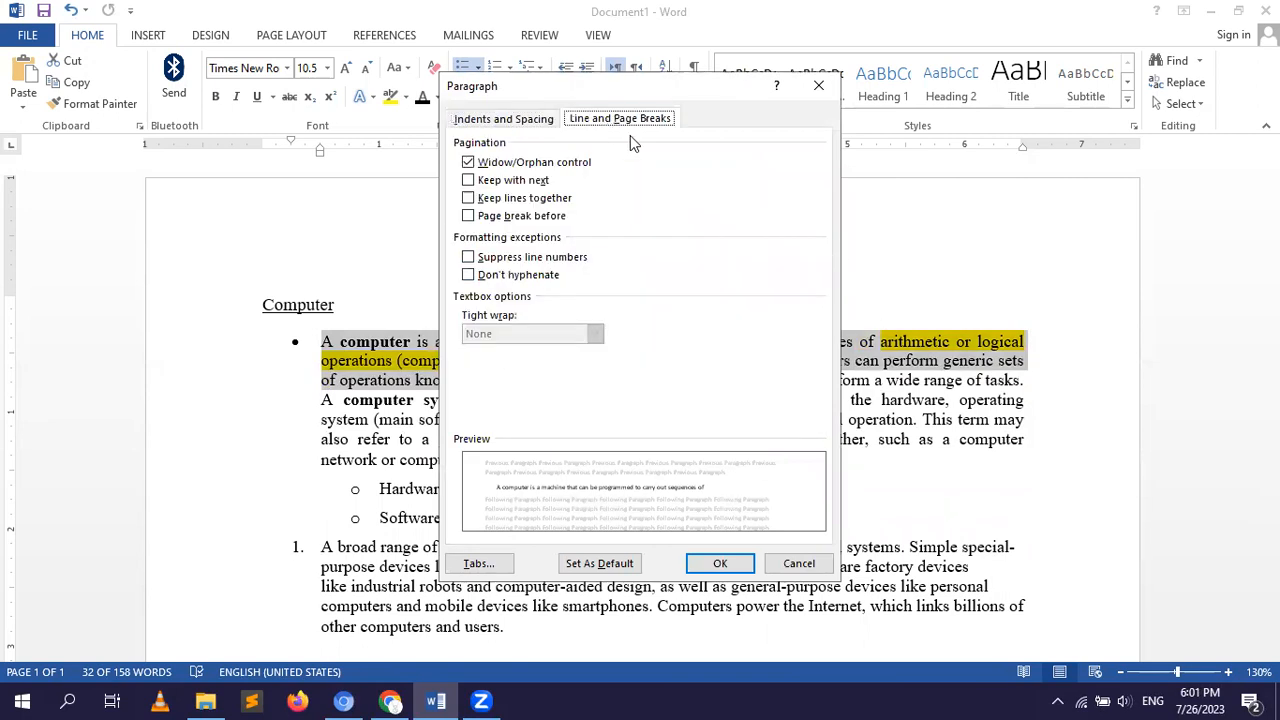
left_click(720, 563)
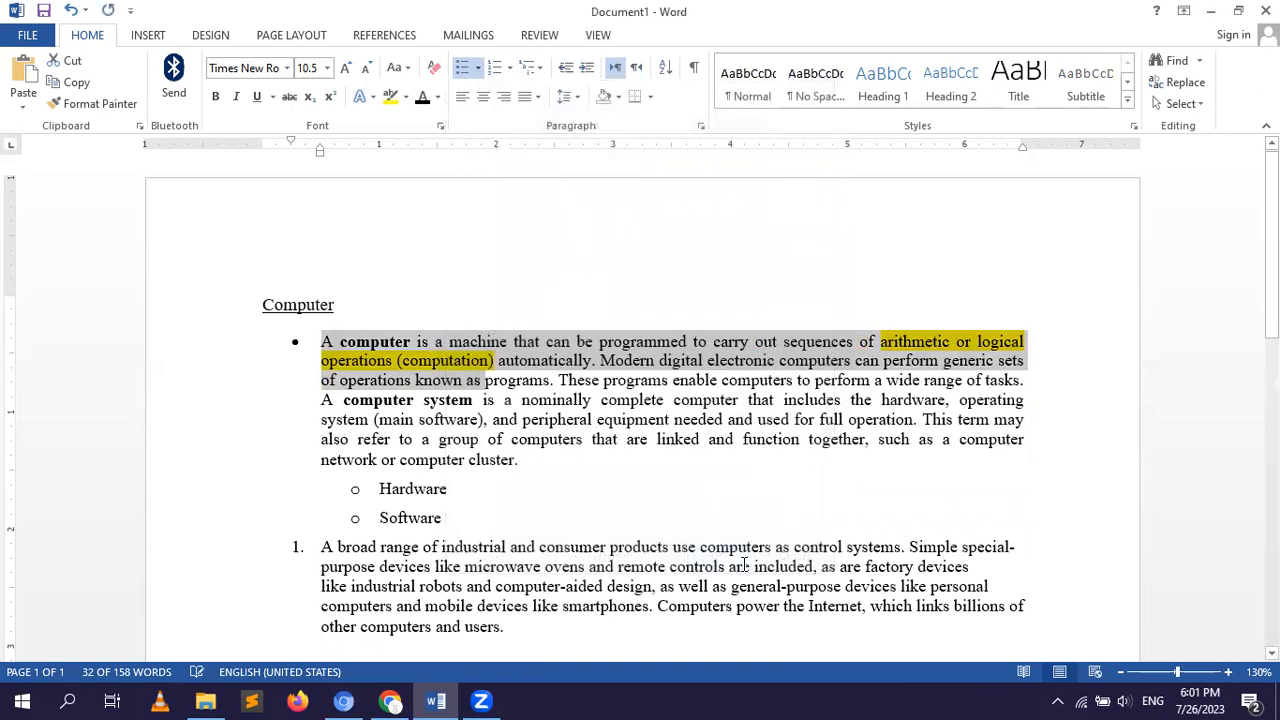
left_click(568, 94)
left_click(600, 165)
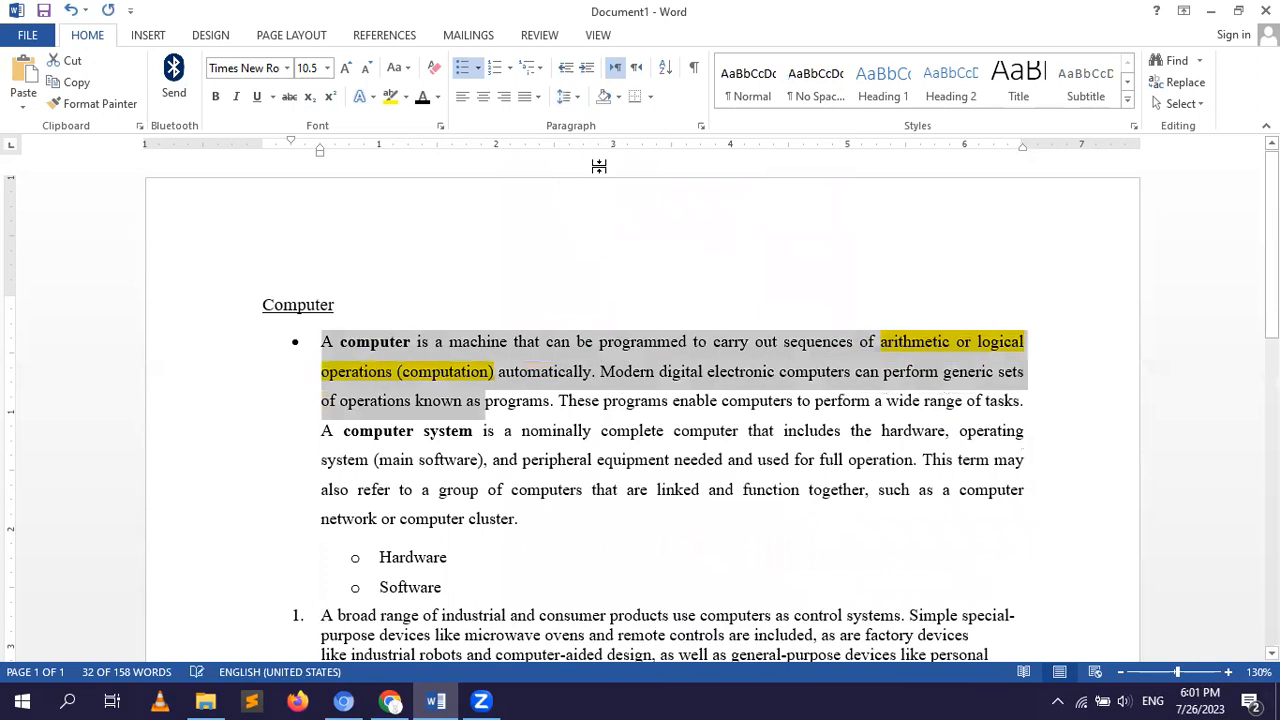
left_click(517, 232)
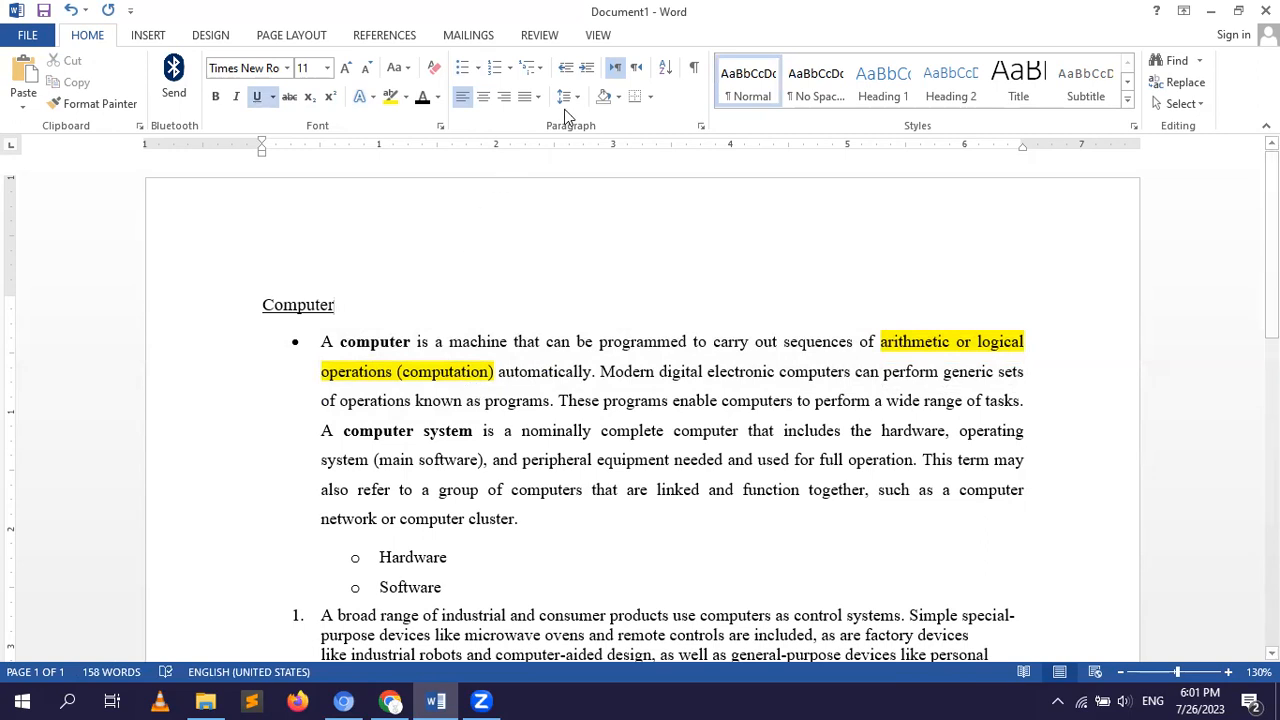
Shade the first bulleted paragraph with the light grey theme colour.
left_click(619, 98)
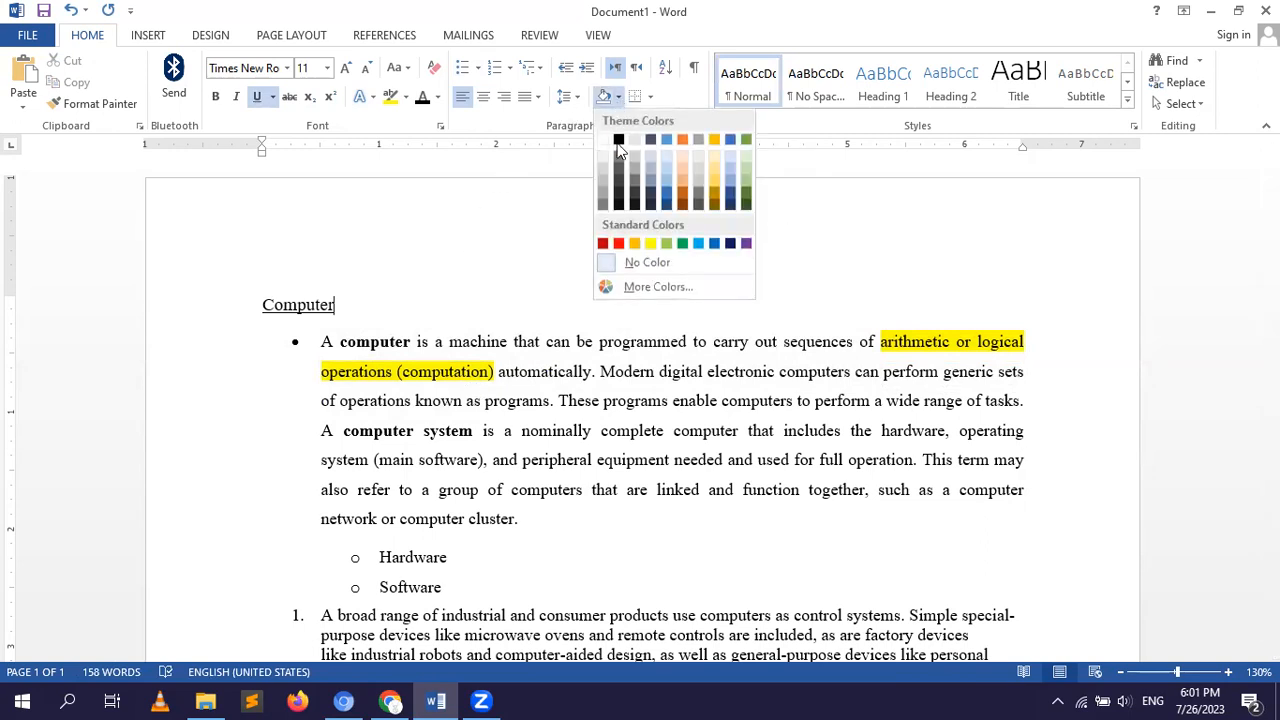
left_click(511, 212)
left_click(316, 342)
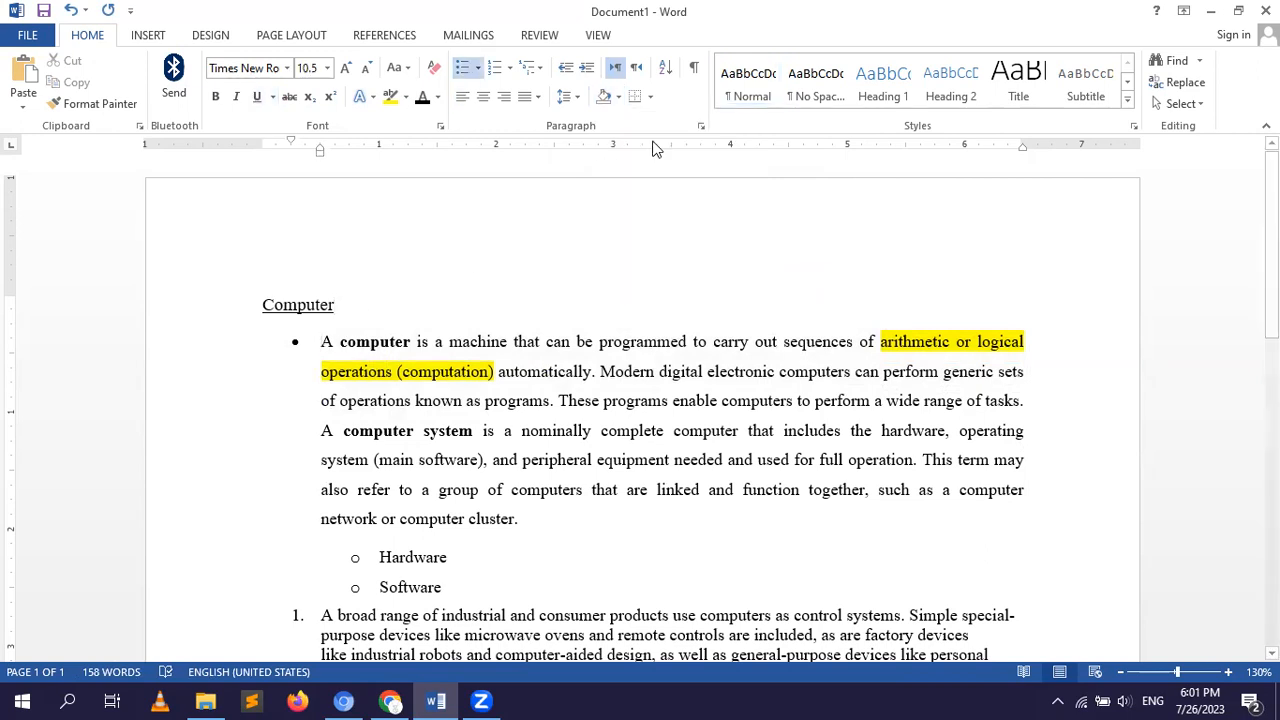
left_click(617, 97)
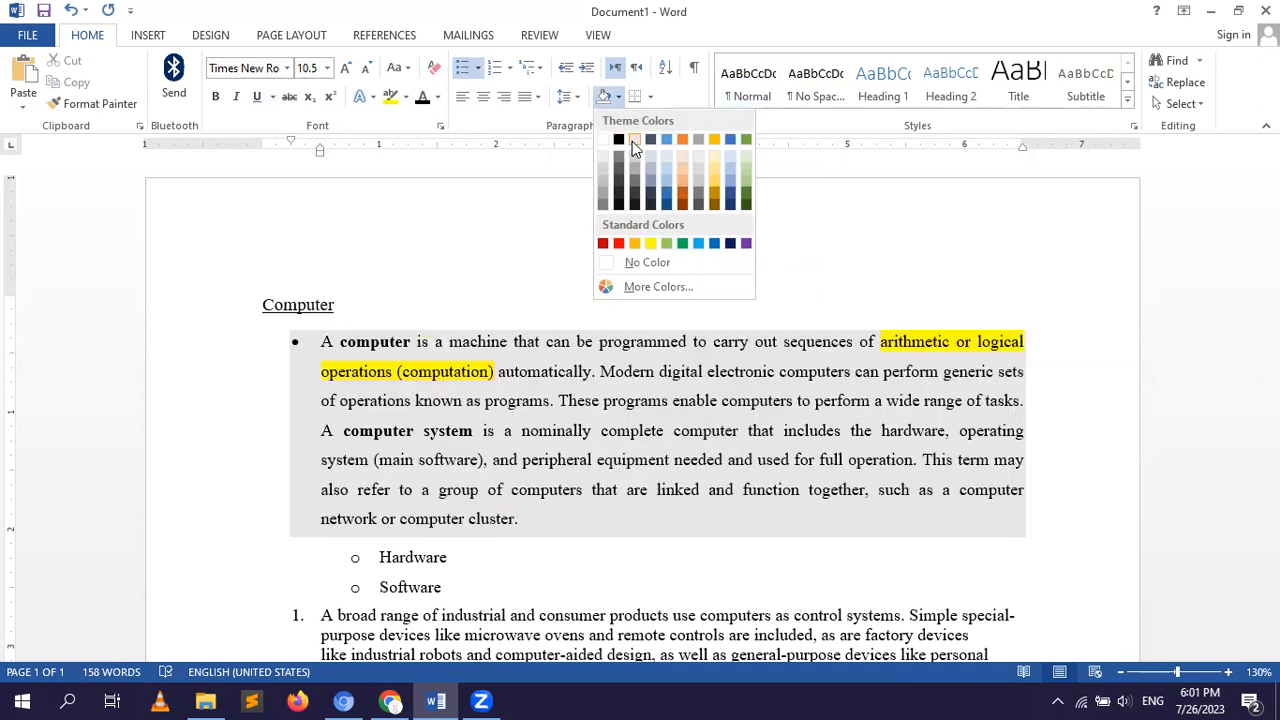
left_click(634, 140)
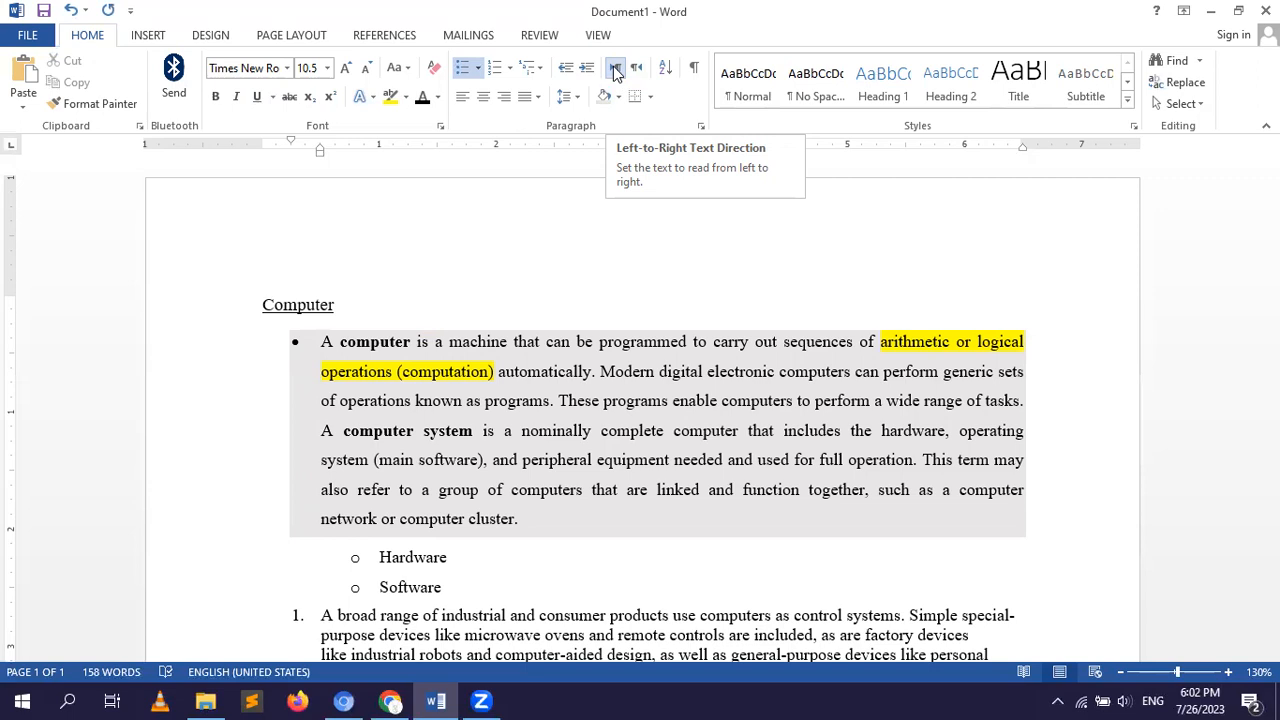
Try sorting all the document's paragraphs as text in ascending order with no header row, and undo the sort.
left_click(669, 73)
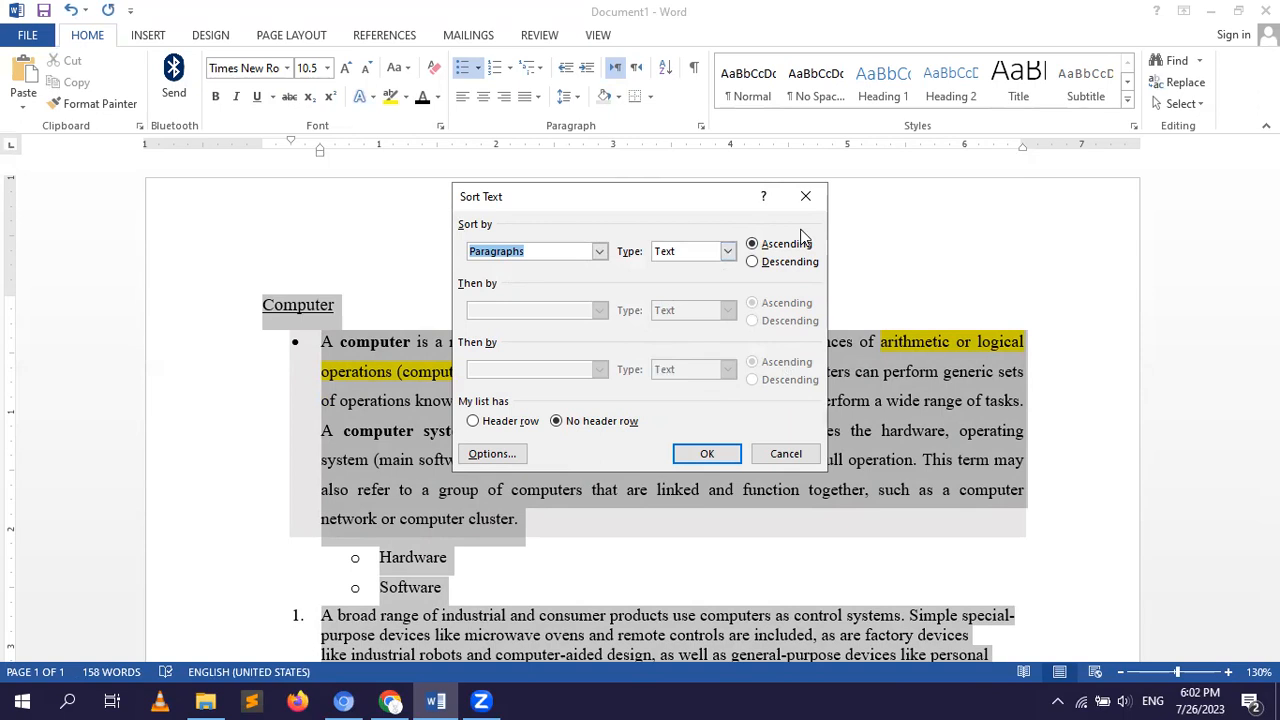
left_click(722, 457)
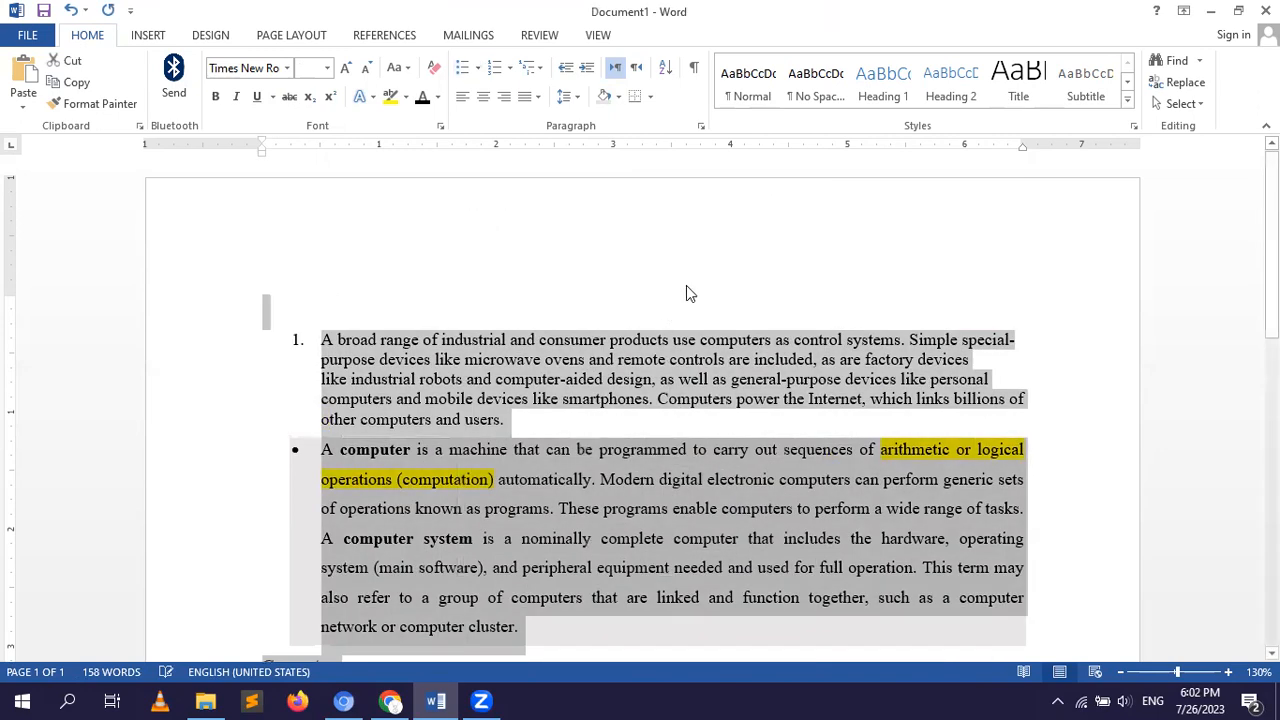
left_click(700, 277)
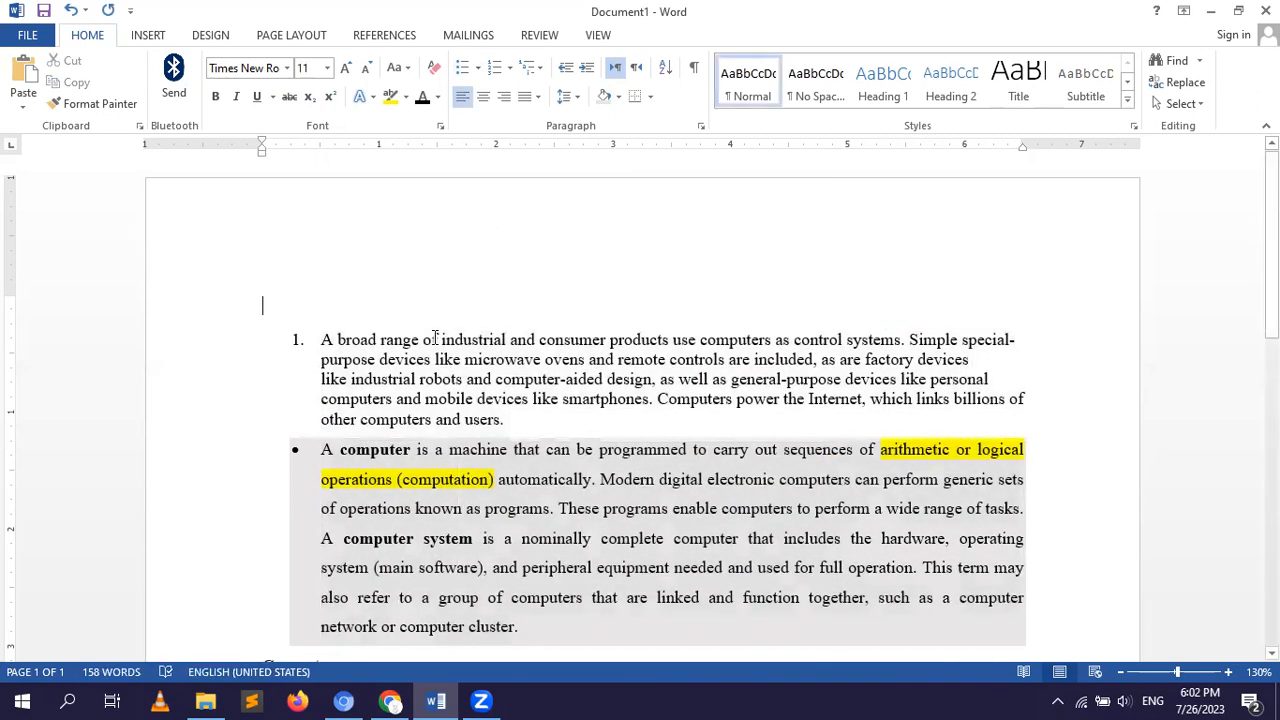
key("ctrl+z")
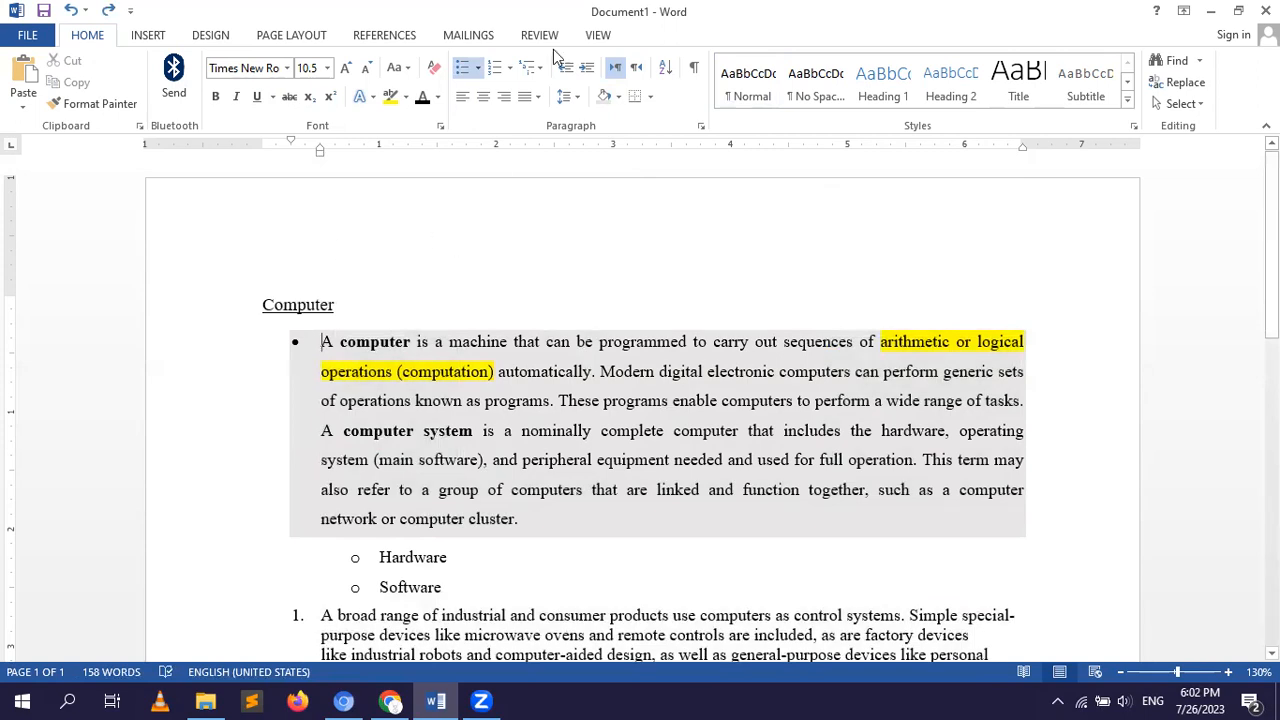
Show the formatting marks, examine the paragraph, tab and space symbols throughout the document, and hide them again.
left_click(696, 72)
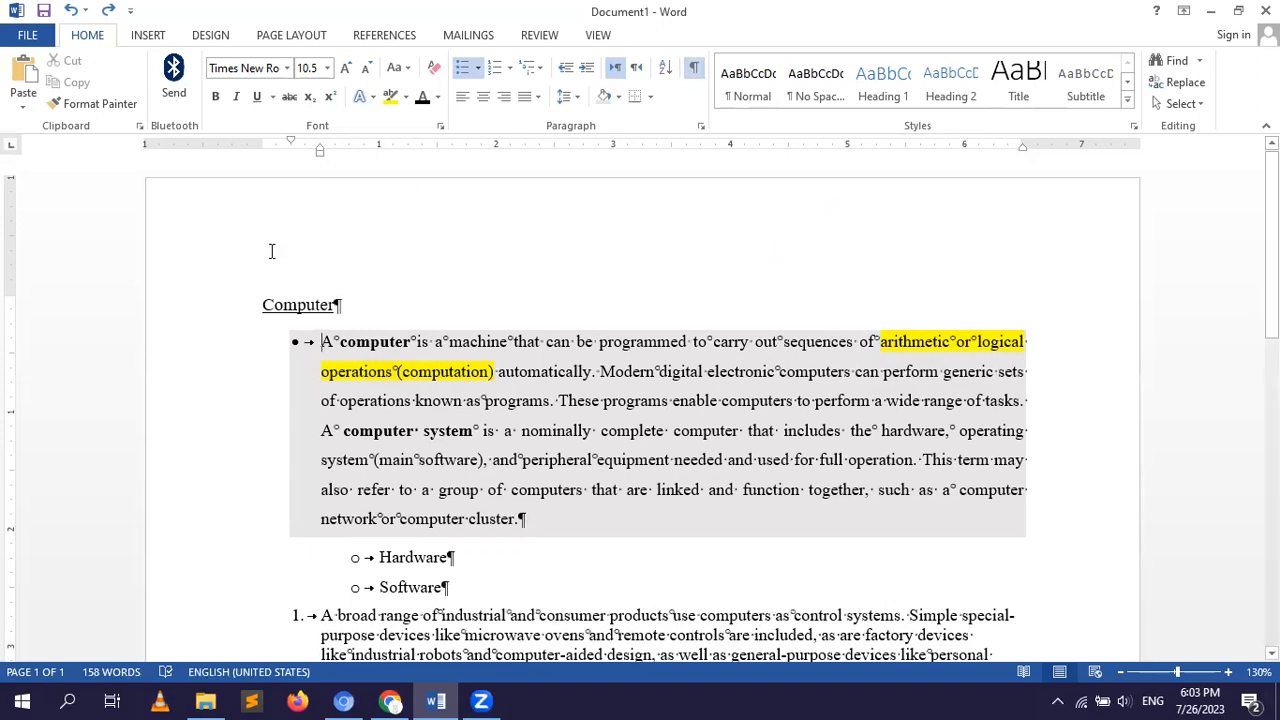
left_click(339, 304)
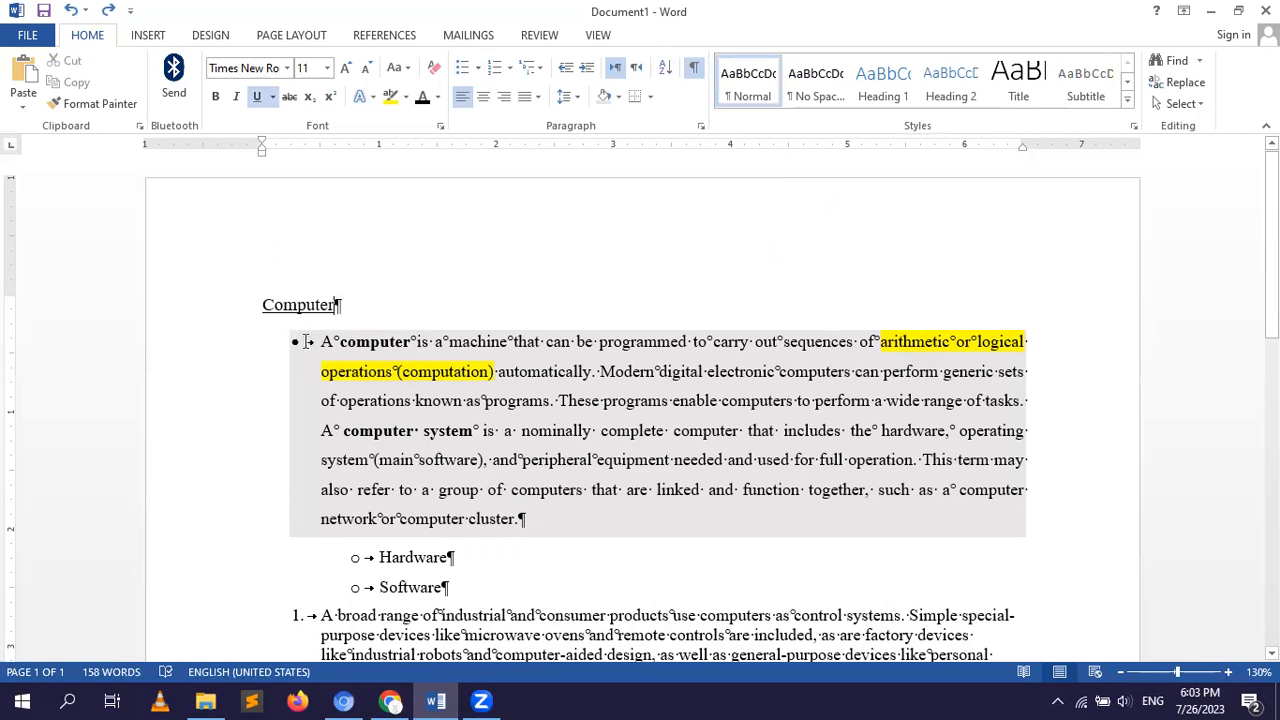
left_click(308, 342)
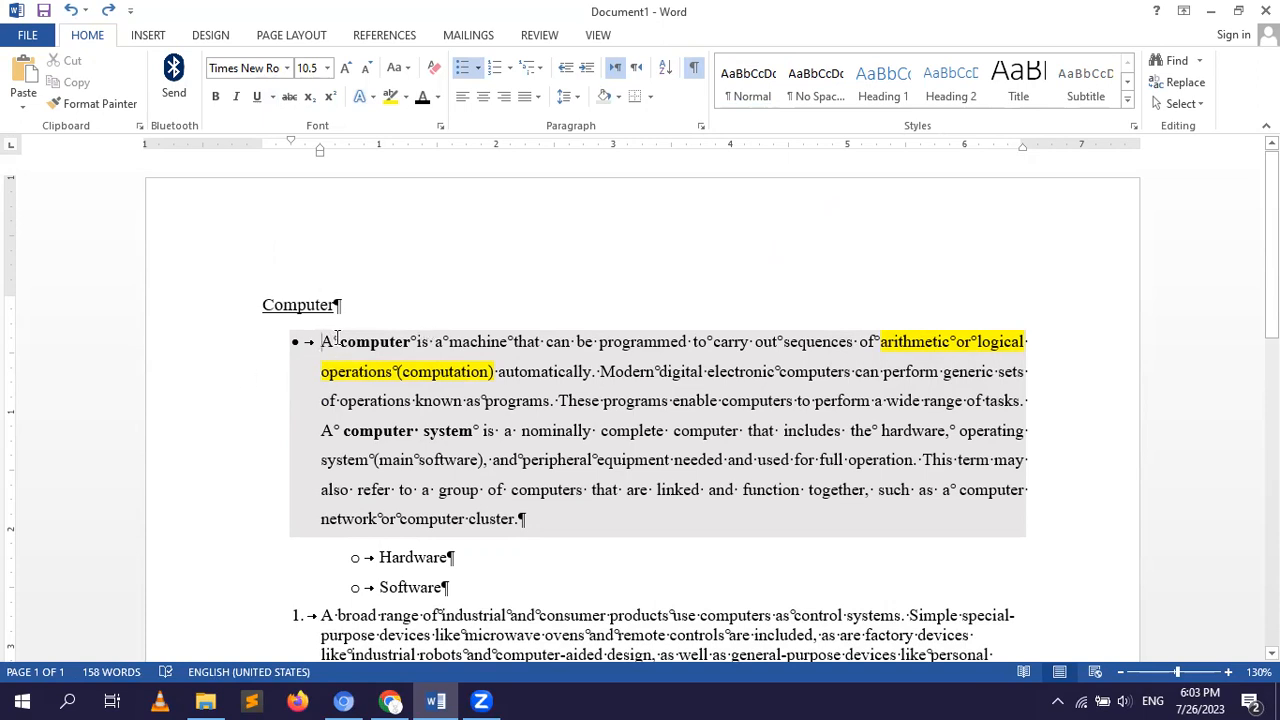
left_click(430, 341)
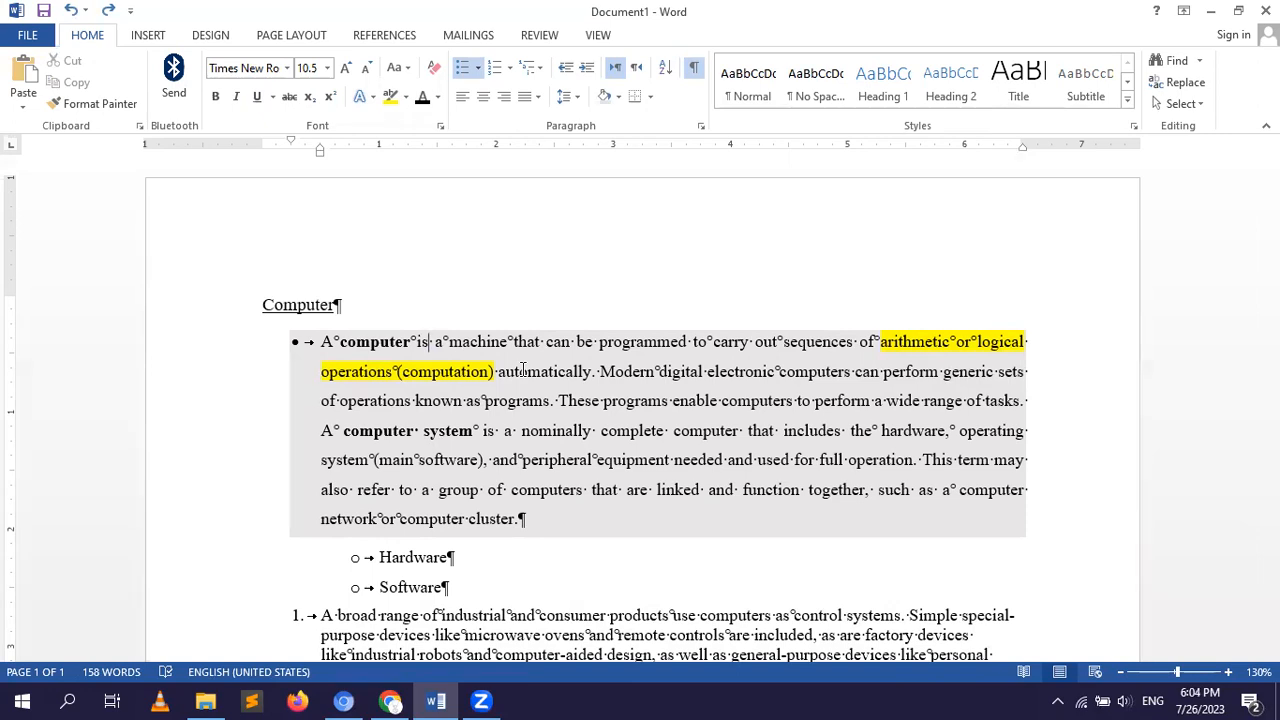
scroll(522, 370, "down", 5)
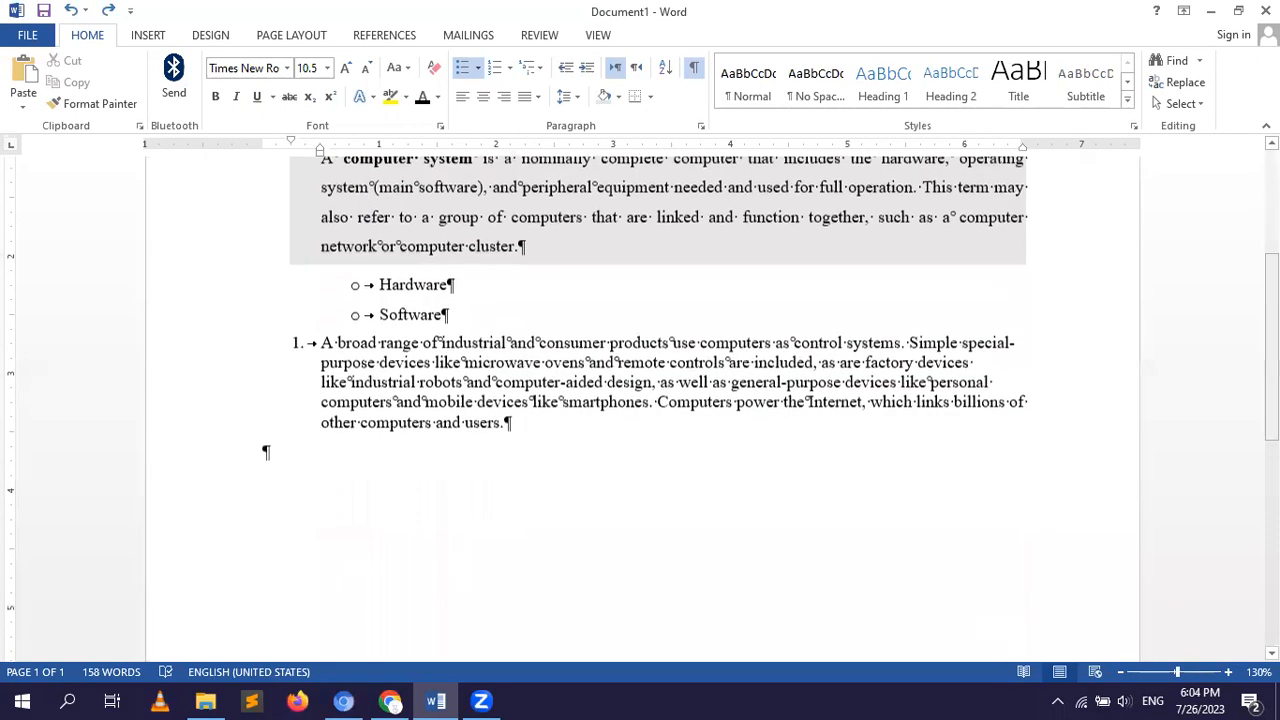
left_click(694, 70)
Insert seven empty paragraphs after the "Software" bullet.
left_click(446, 314)
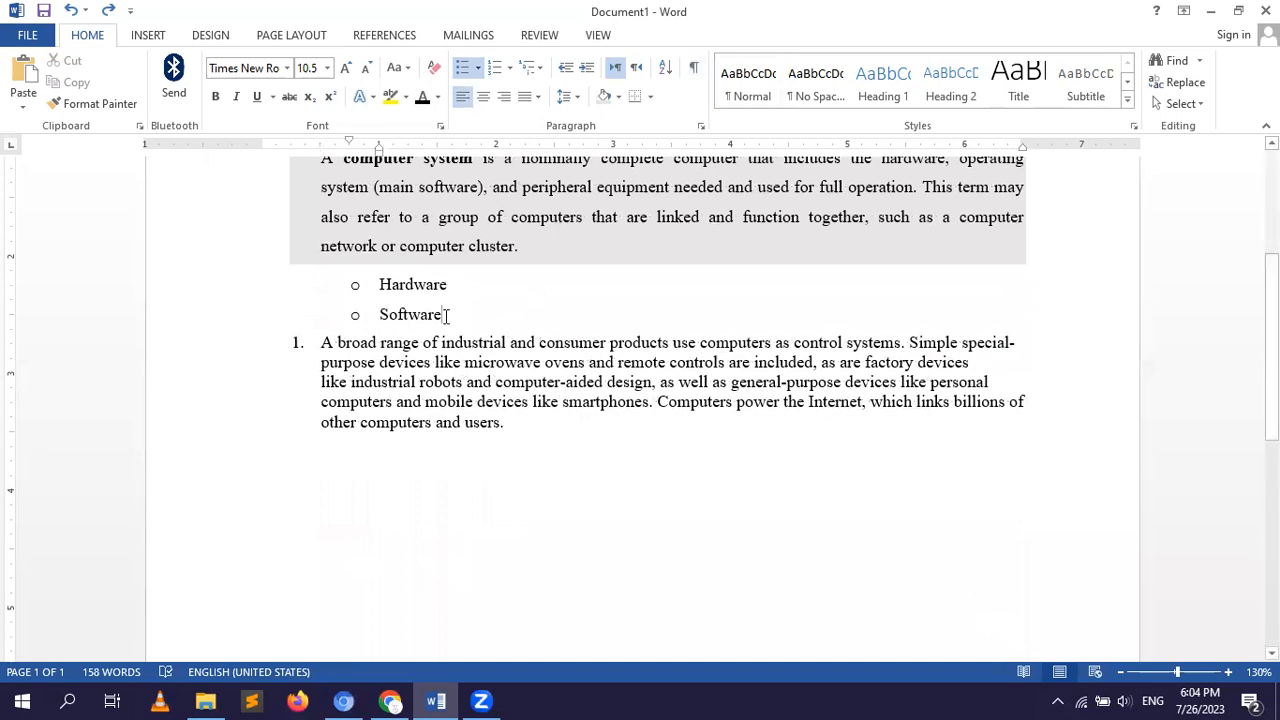
key("Return")
key("Return")
key("Return")
key("Return")
key("Return")
key("Return")
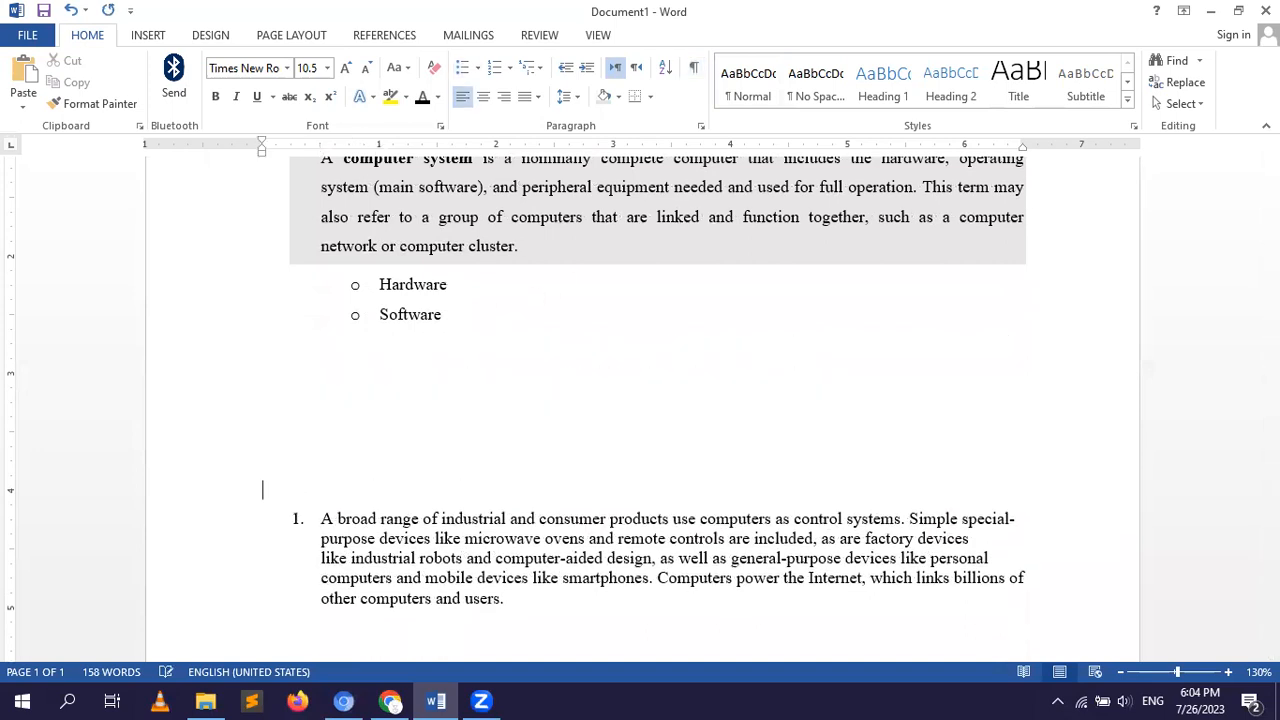
key("Return")
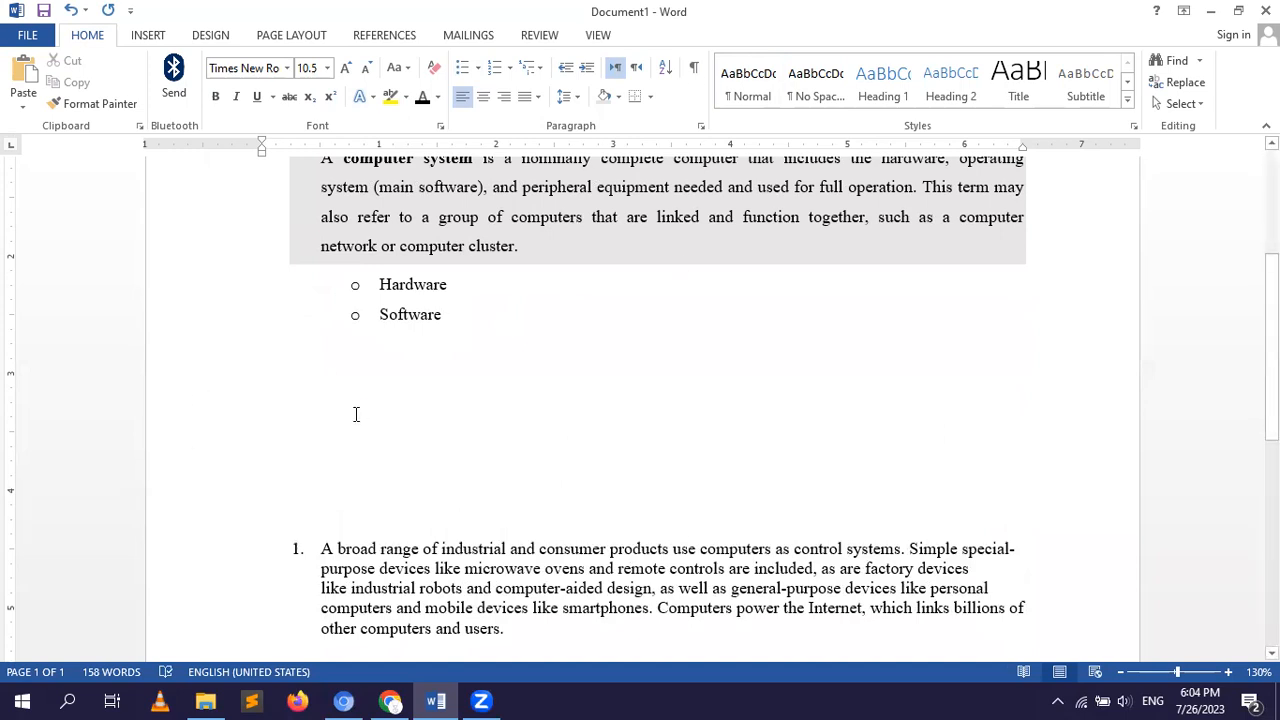
Show the paragraph marks to check the empty lines below "Software", and hide them again.
left_click(697, 79)
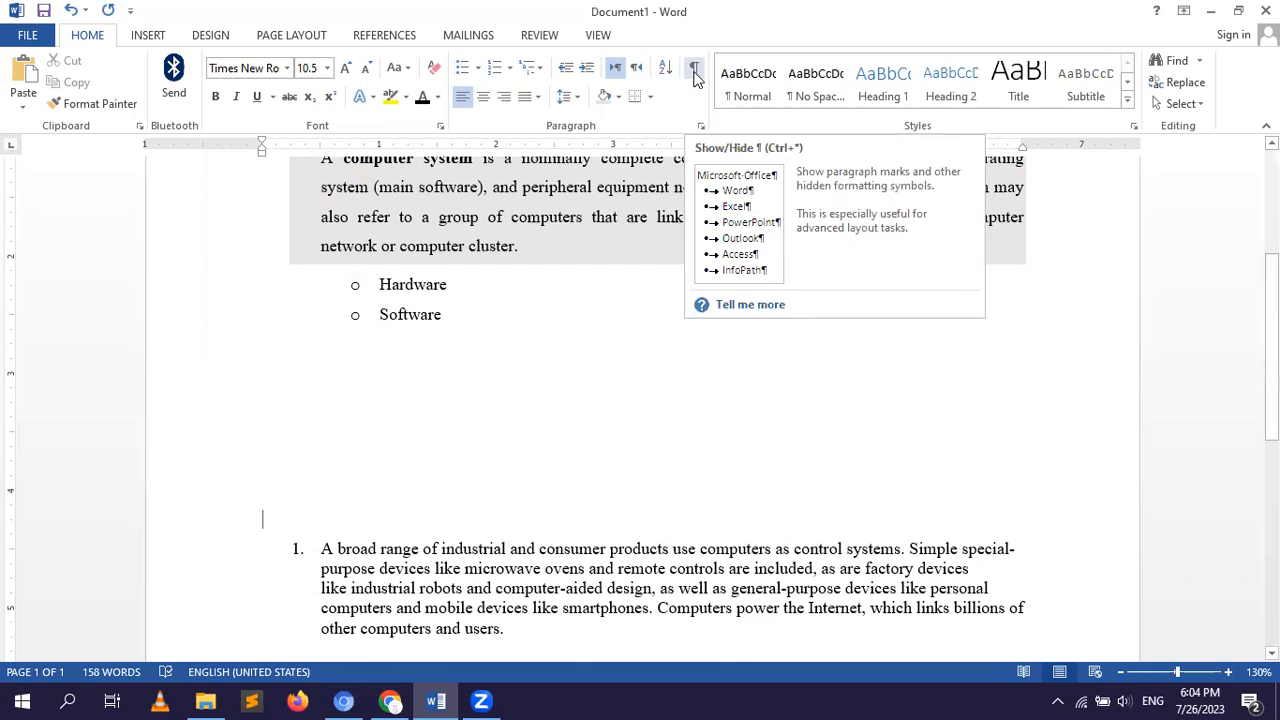
left_click(697, 79)
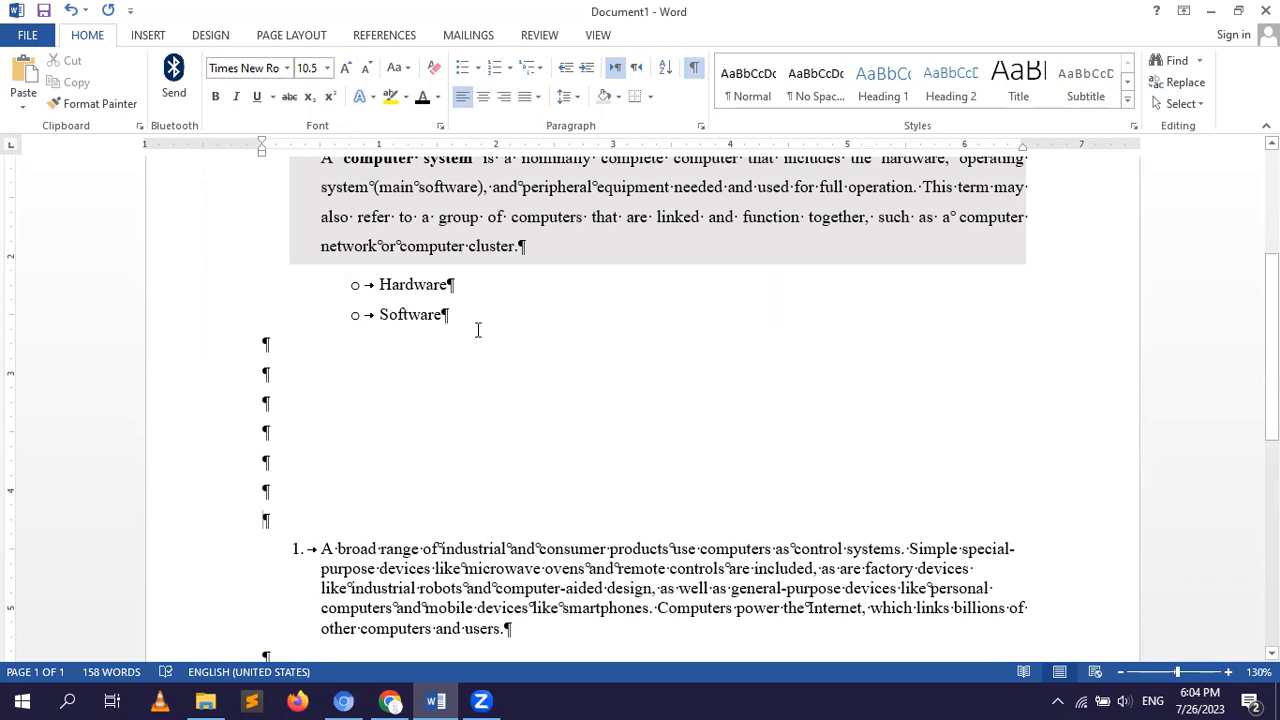
left_click(694, 68)
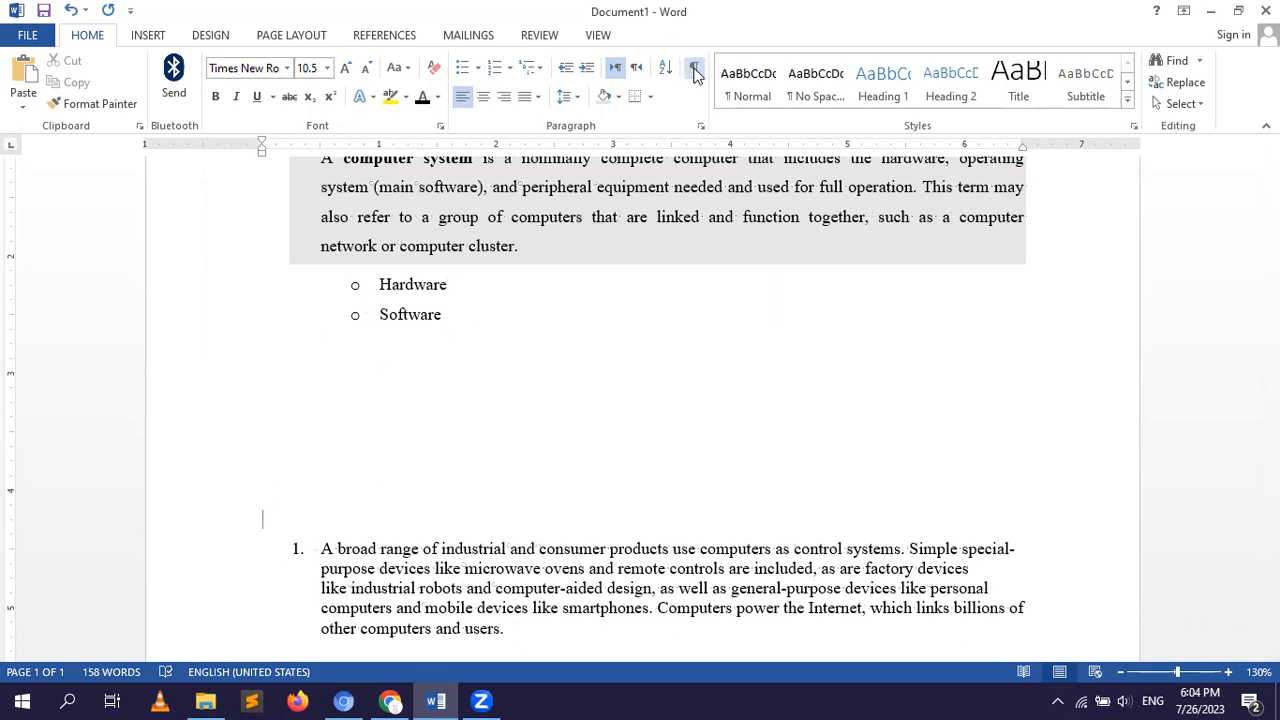
Delete all the empty paragraphs between the "Software" bullet and the numbered paragraph.
key("BackSpace")
key("BackSpace")
key("BackSpace")
key("BackSpace")
key("BackSpace")
key("BackSpace")
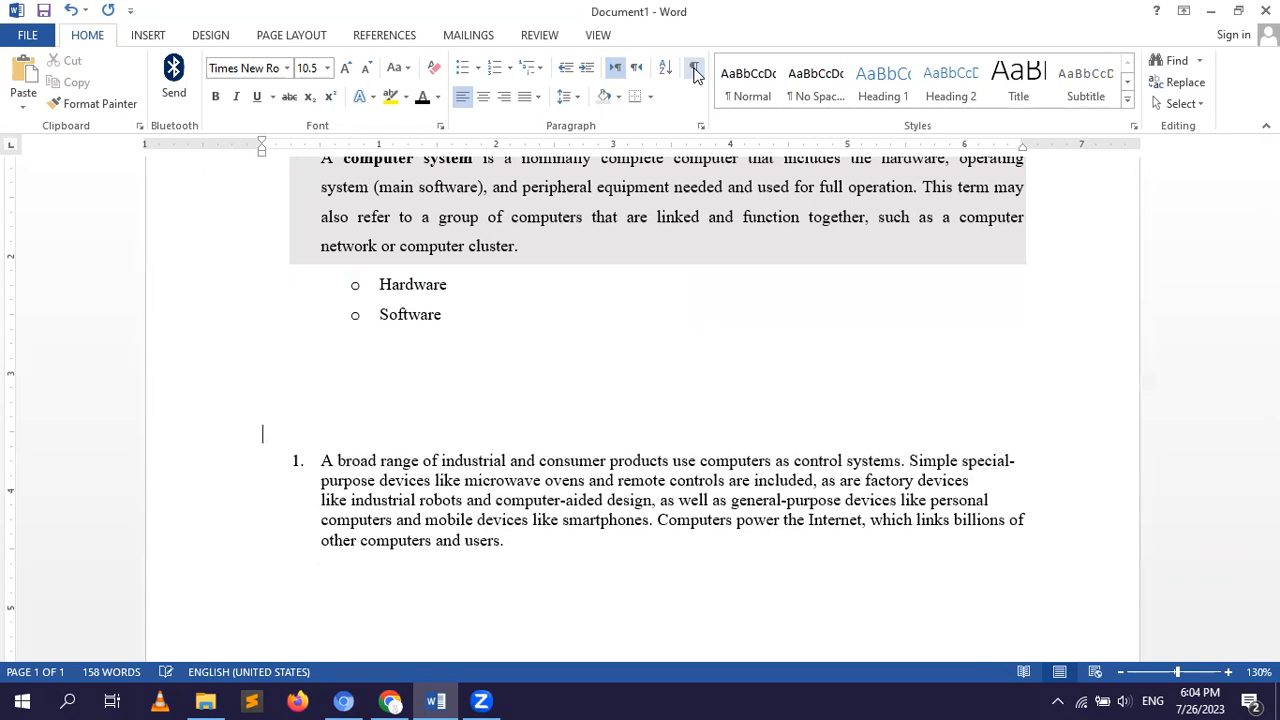
key("BackSpace")
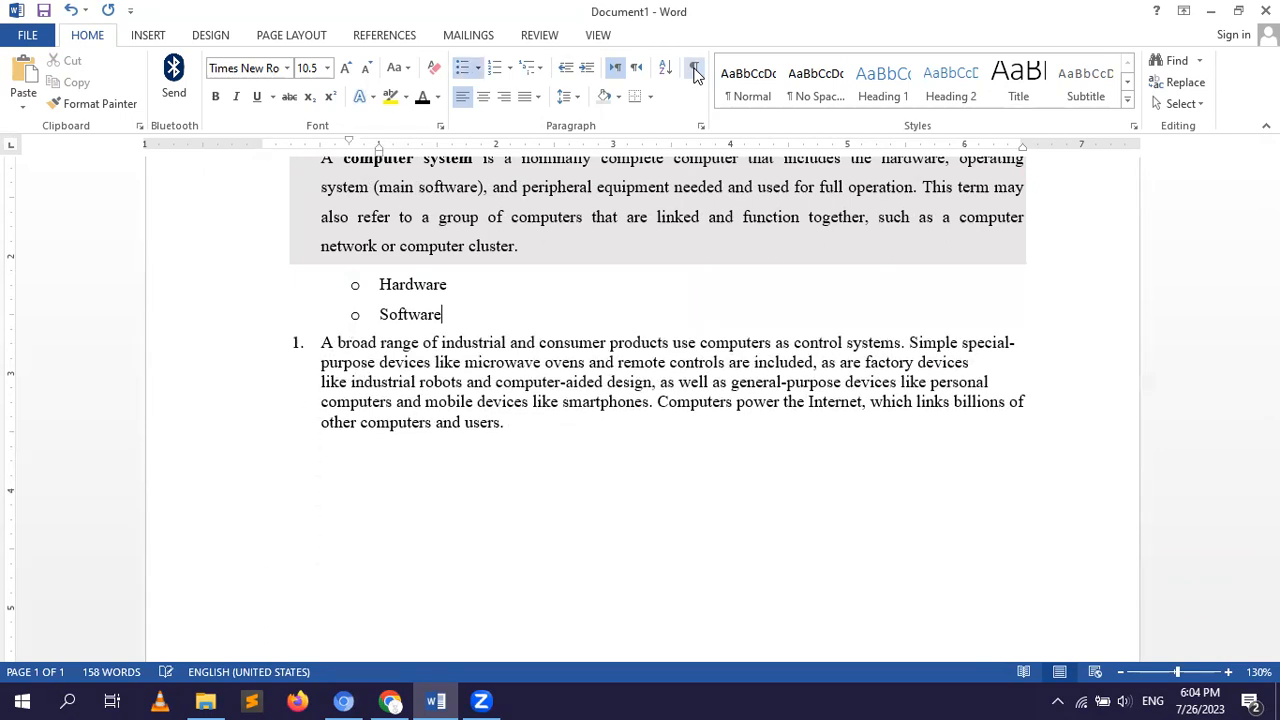
Add five empty paragraphs between the "Software" bullet and the numbered paragraph.
key("Return")
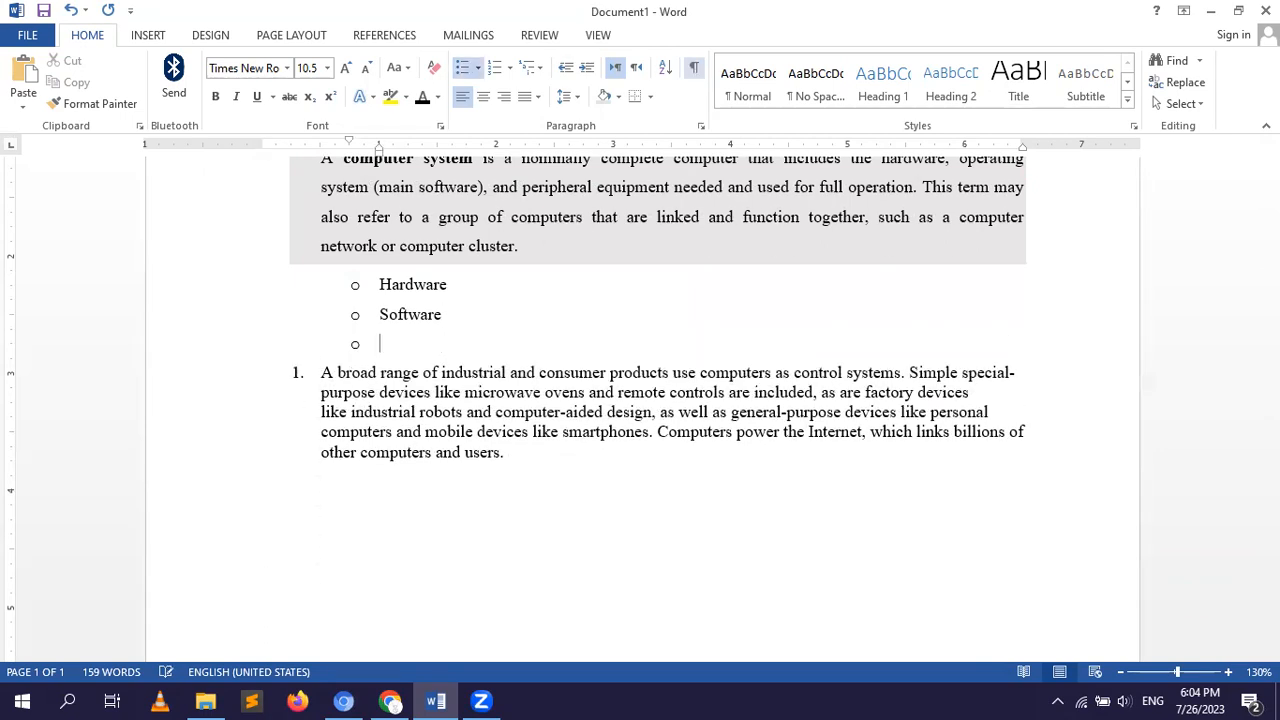
key("Return")
key("Return")
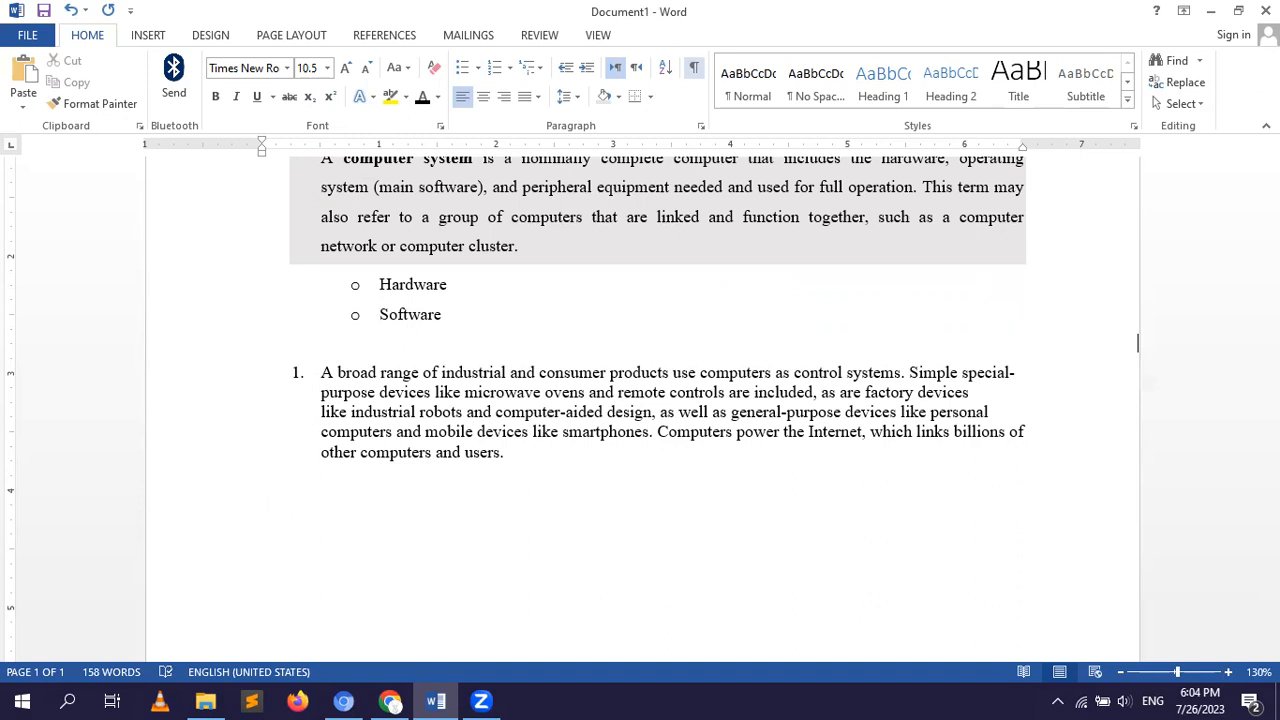
key("Return")
key("Return")
key("Return")
key("Return")
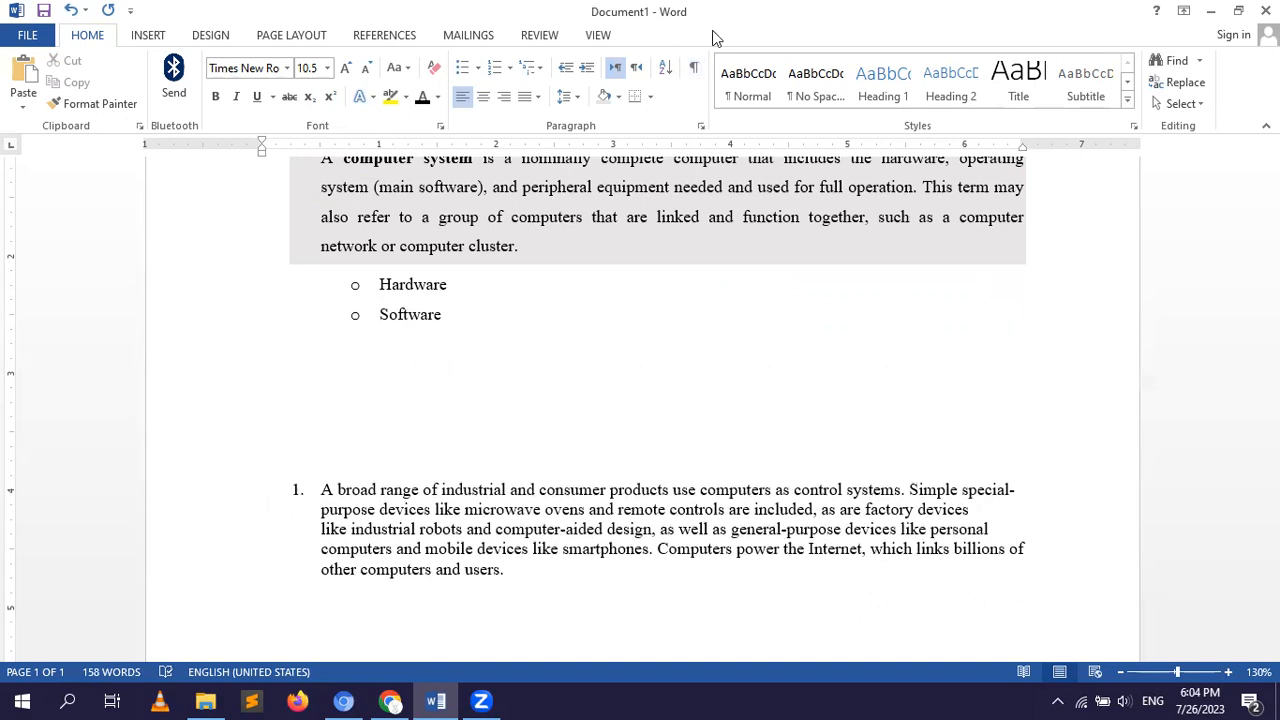
Display the formatting marks around the numbered paragraph and the empty lines above it, then hide them again.
left_click(695, 70)
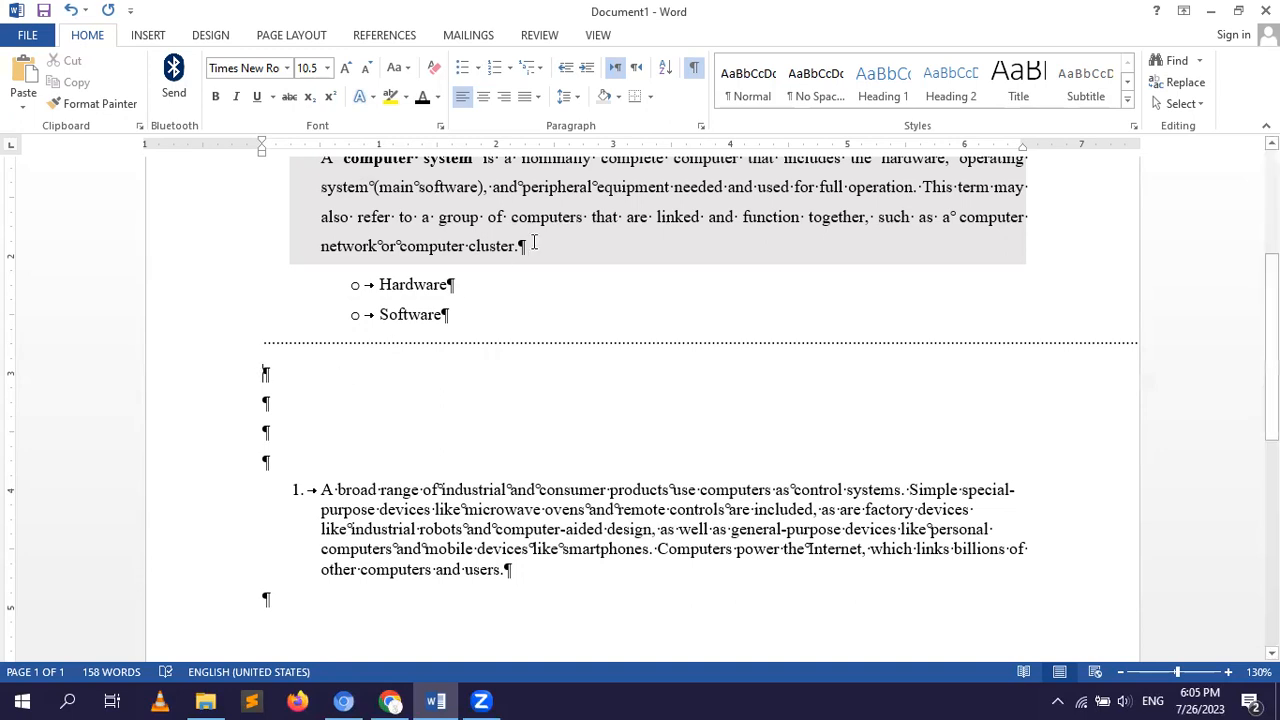
left_click(694, 68)
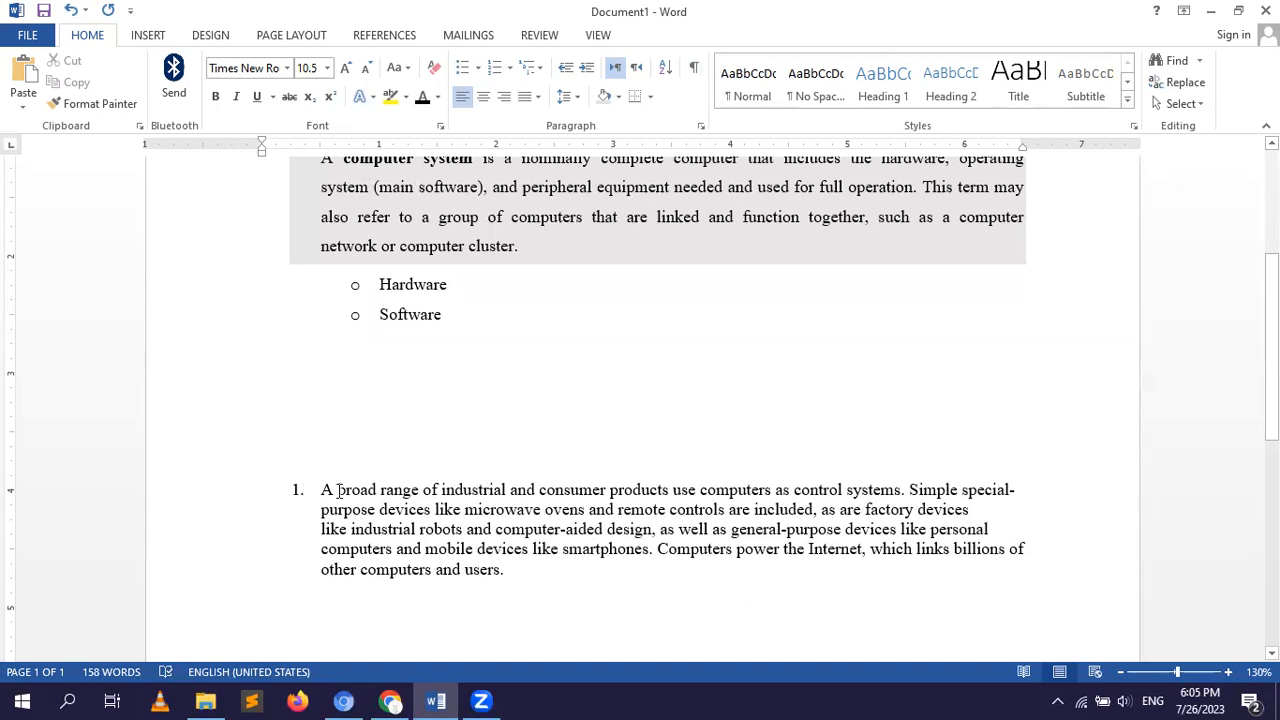
Apply All Borders to the numbered paragraph that begins "A broad range of industrial and consumer products".
left_click_drag(339, 491, 345, 492)
left_click(321, 490)
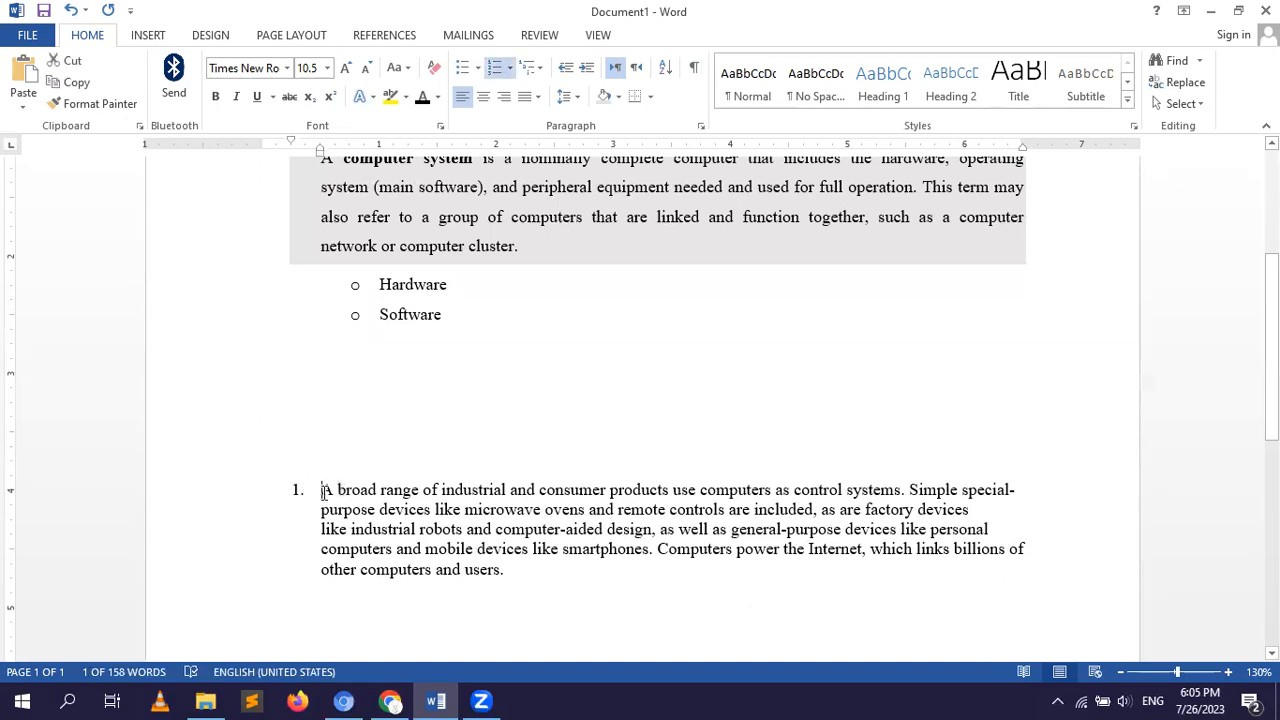
left_click_drag(321, 490, 534, 585)
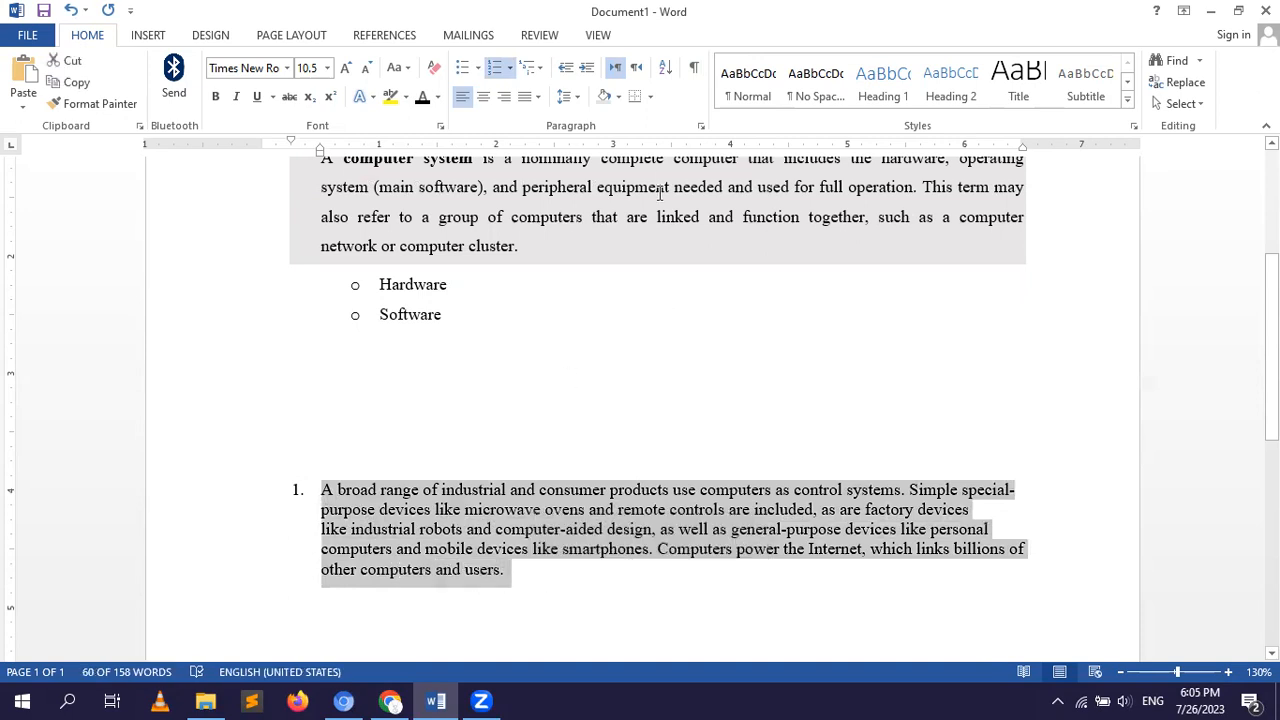
left_click(650, 97)
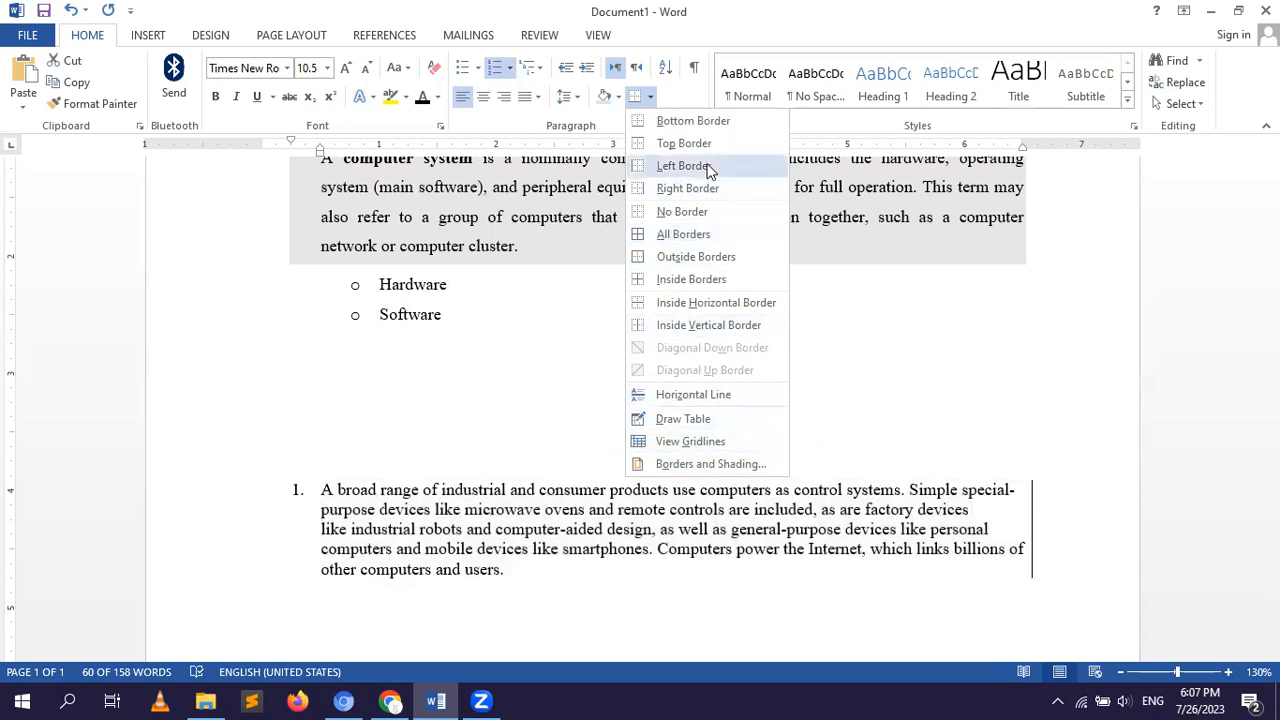
left_click(686, 236)
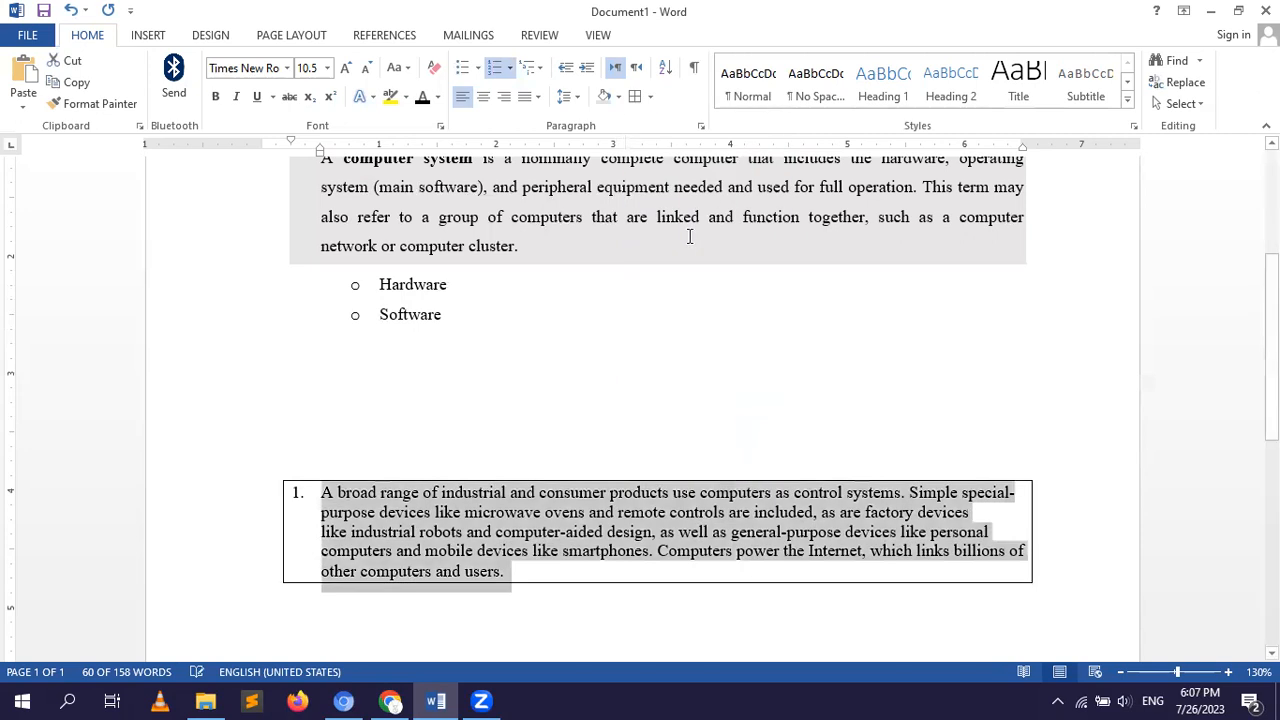
left_click(692, 345)
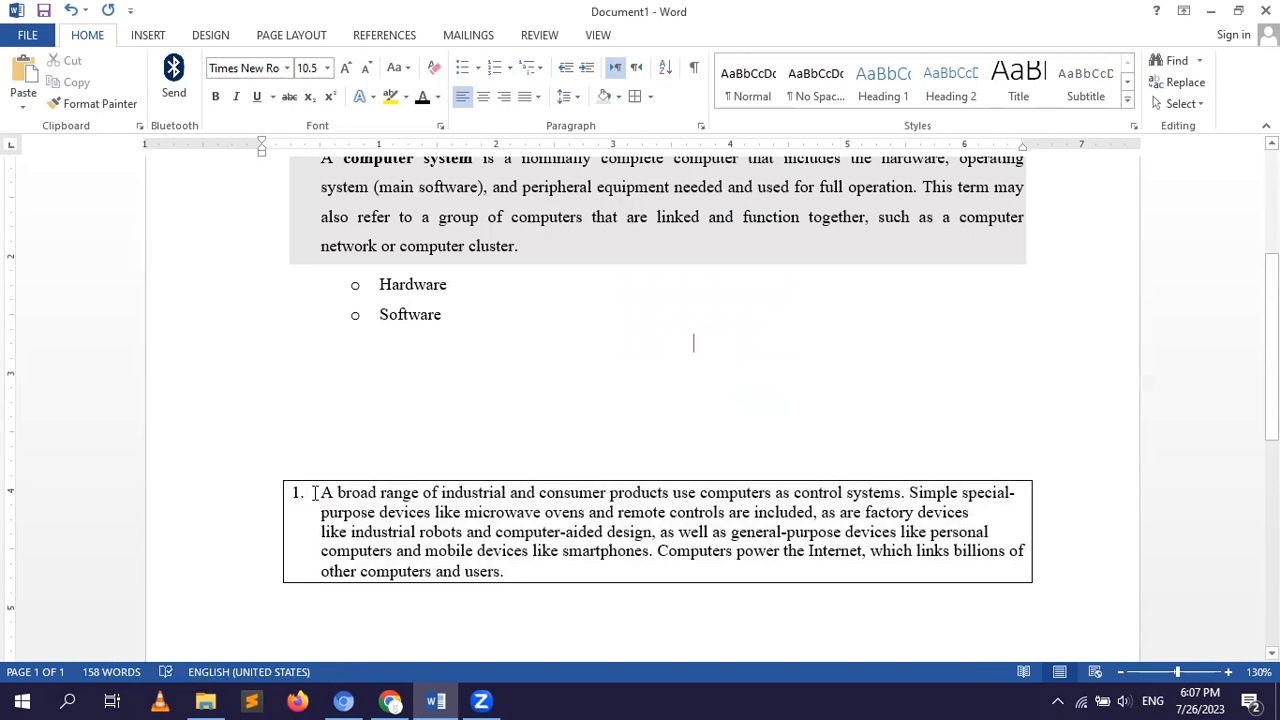
Delete three of the empty paragraphs between the "Software" bullet and the bordered numbered paragraph.
left_click_drag(321, 492, 512, 586)
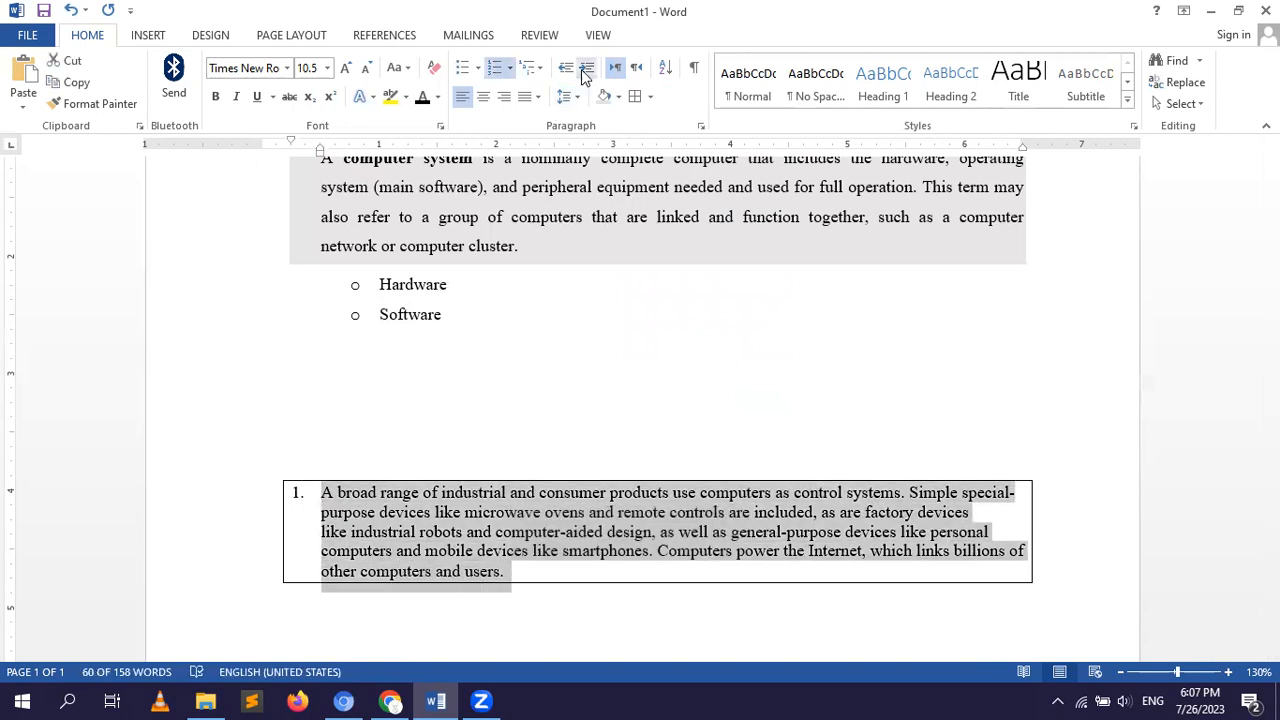
left_click(425, 371)
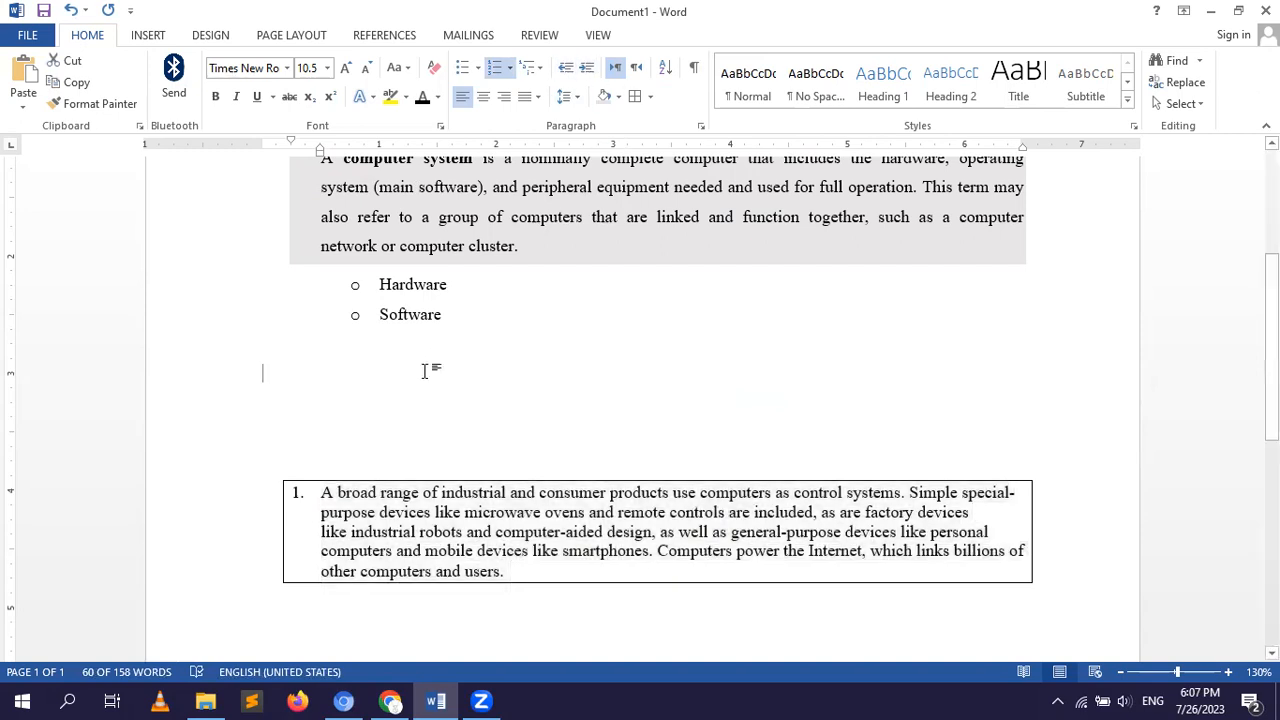
key("Delete")
key("Delete")
key("Delete")
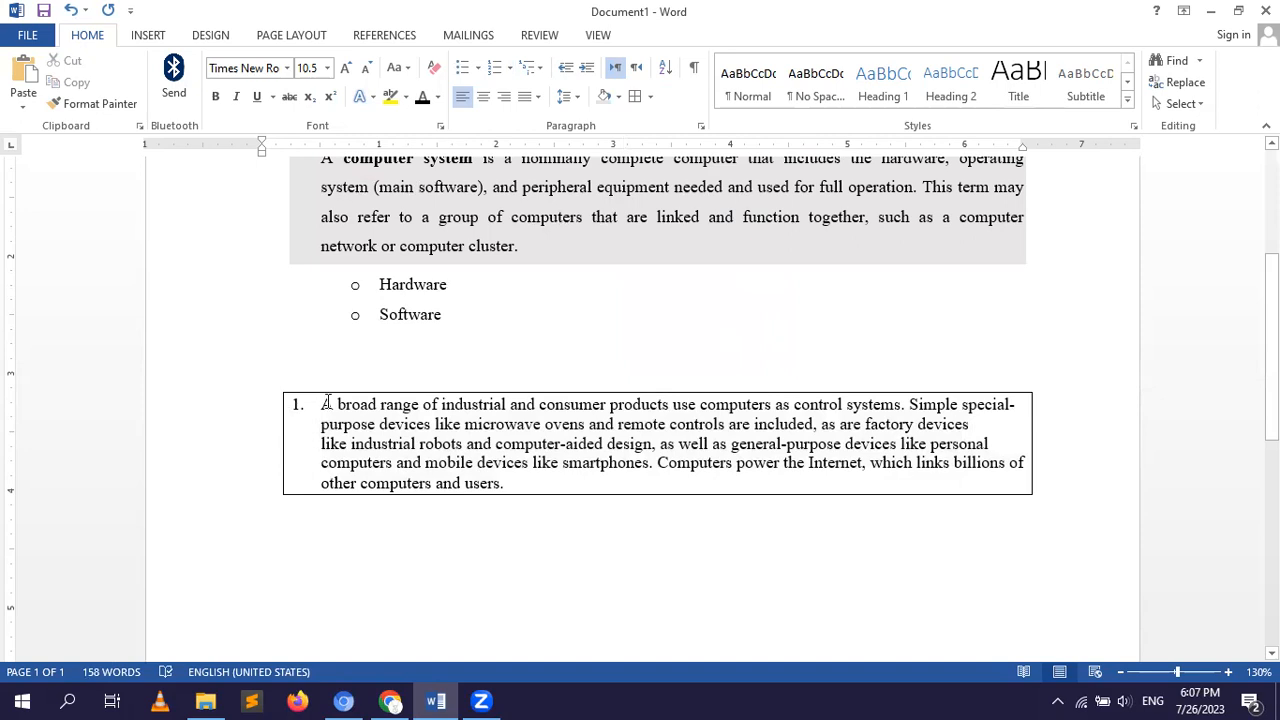
Set the line spacing of the bordered numbered paragraph to 2.0.
left_click_drag(328, 404, 513, 495)
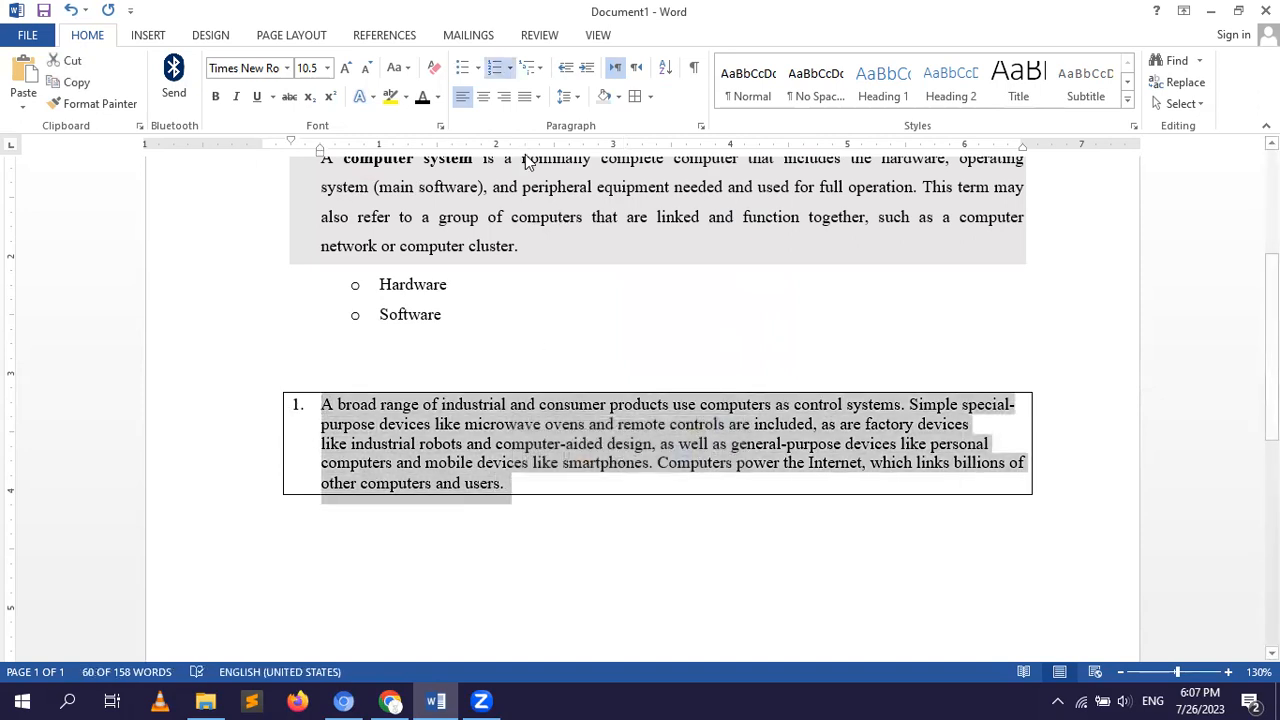
left_click(580, 97)
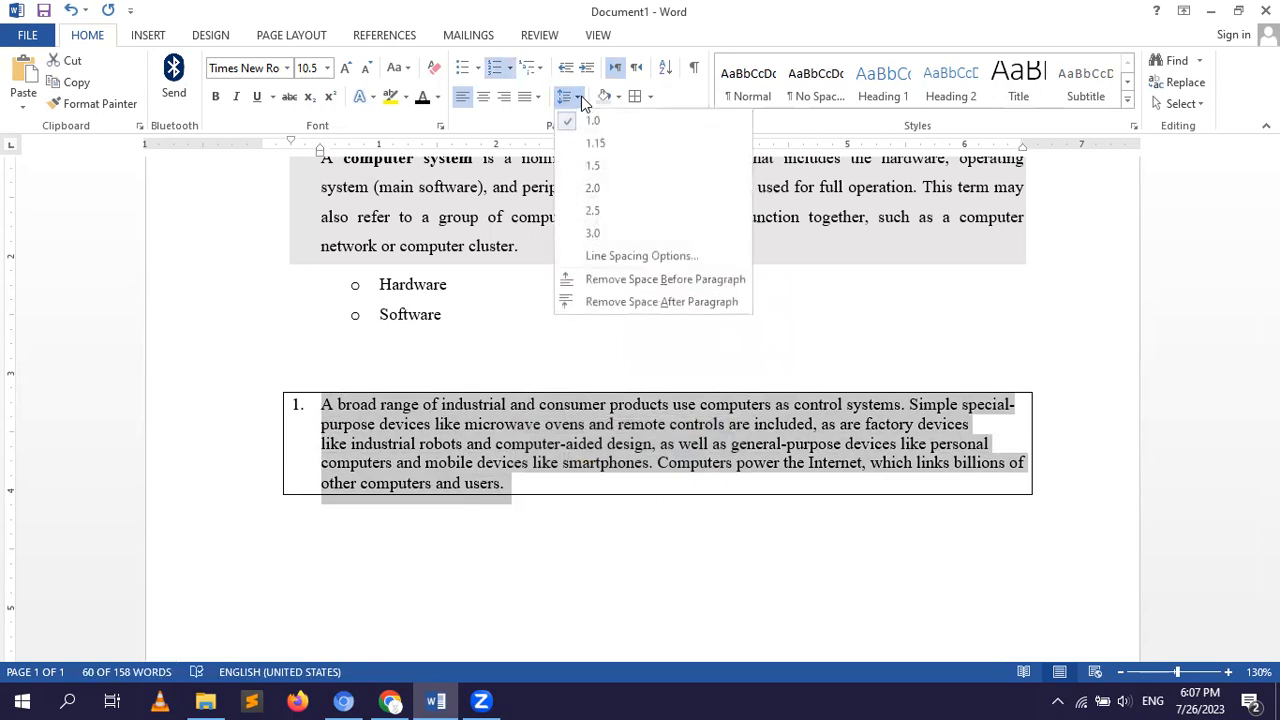
left_click(591, 190)
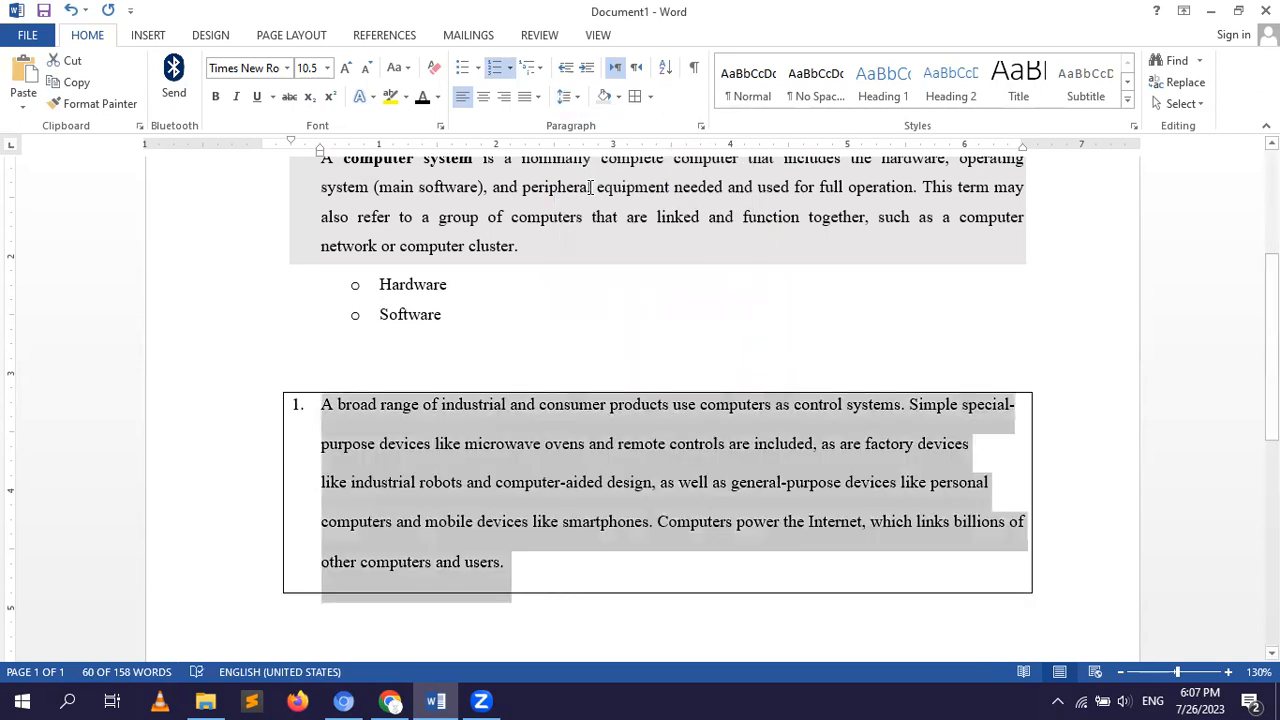
left_click(621, 346)
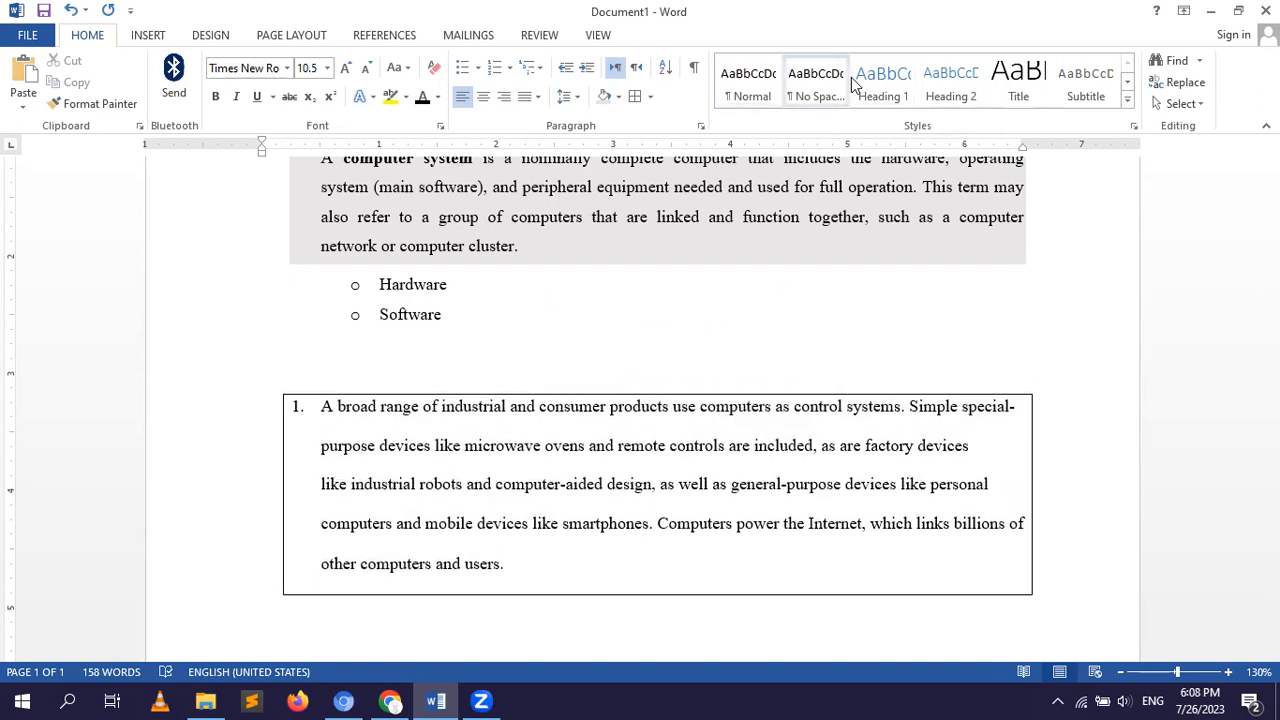
View the full set of available styles and the Apply Styles options, then close them without applying a style.
left_click(1128, 108)
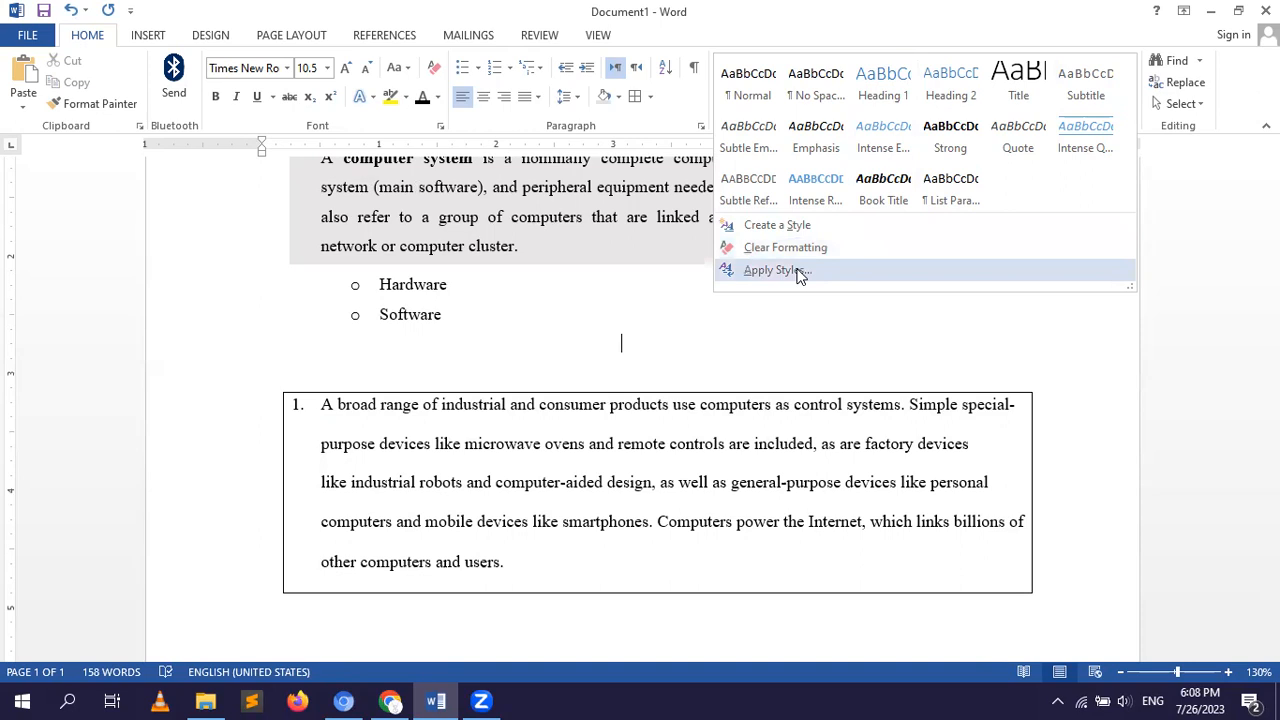
left_click(799, 273)
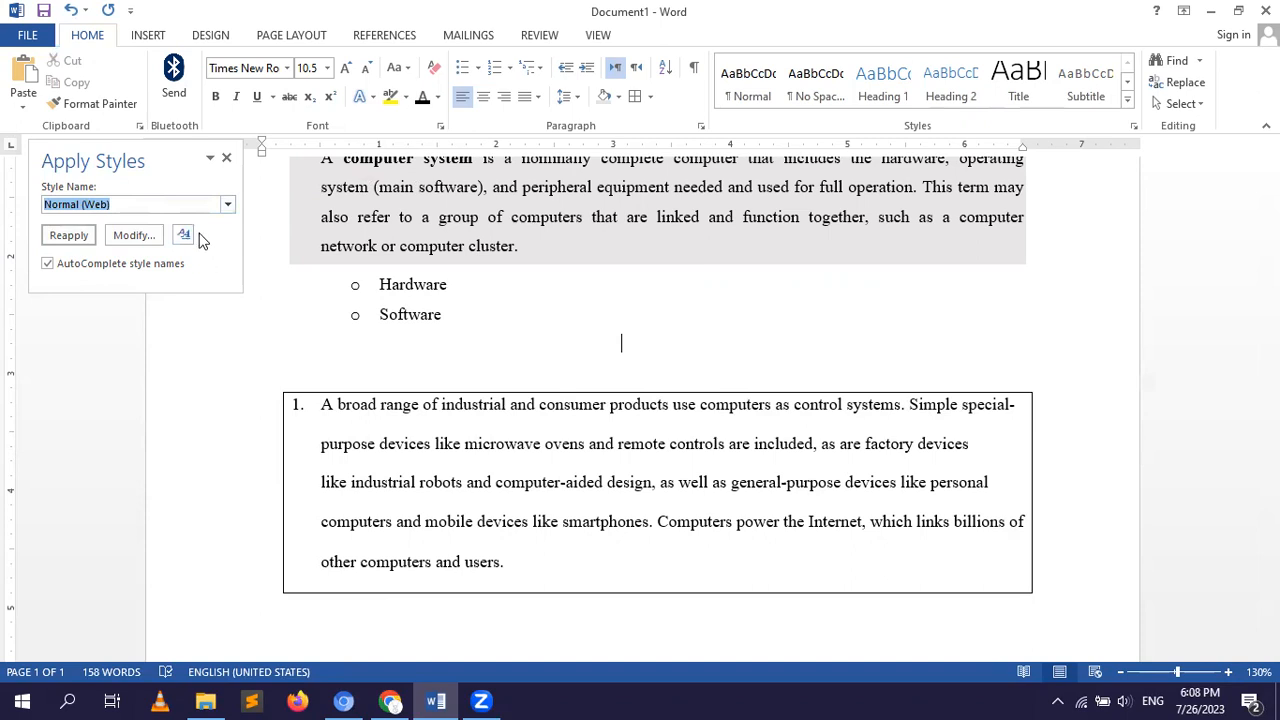
left_click(226, 160)
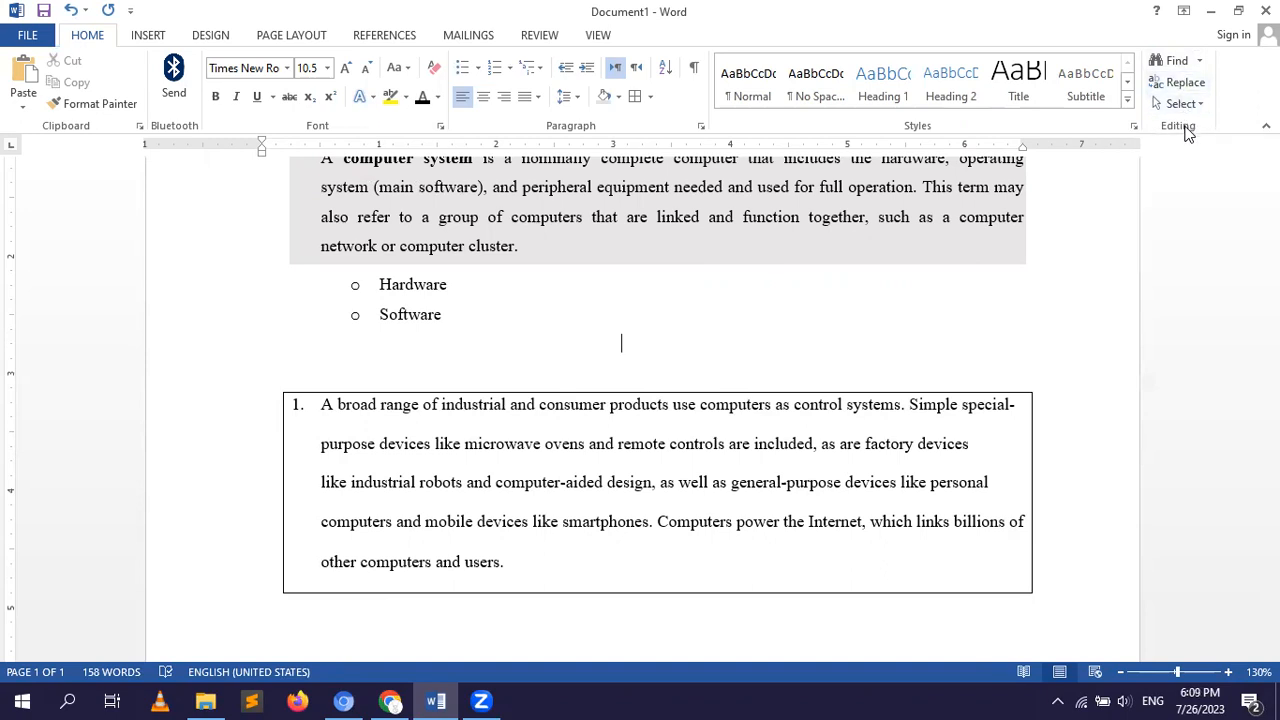
Search the document for "computer", look through the list of matches, and close the search.
left_click(1200, 62)
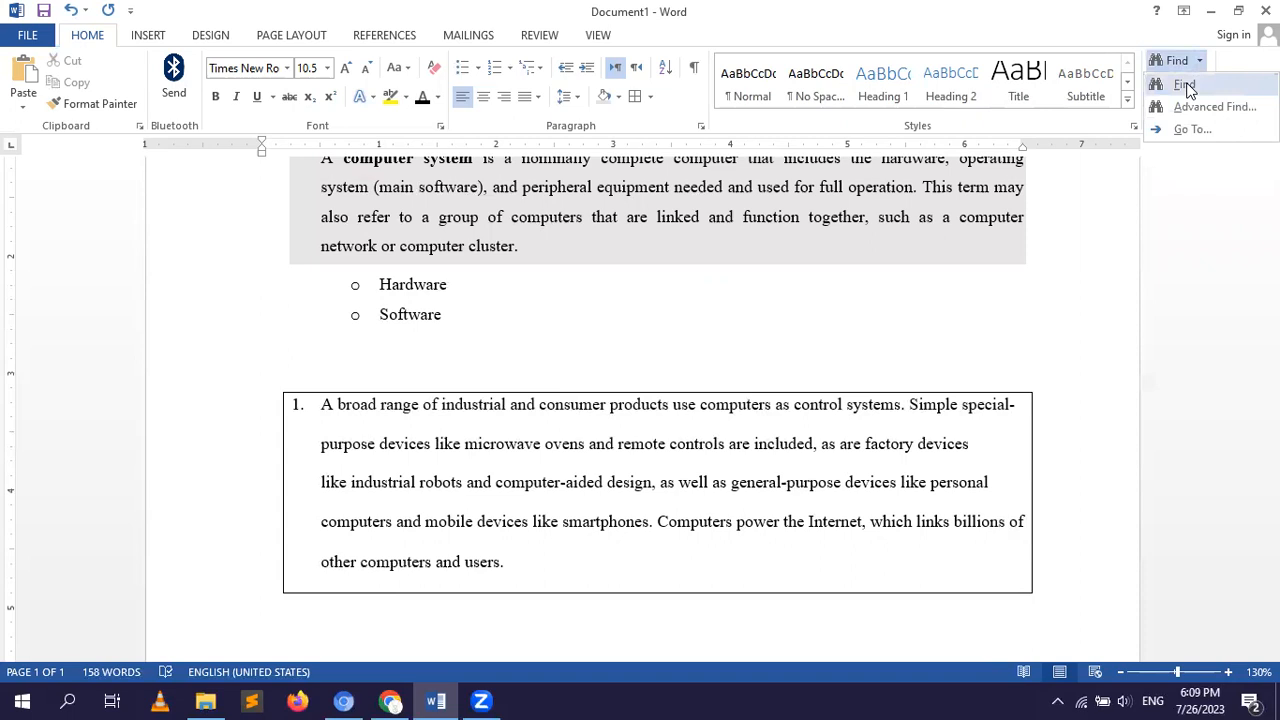
left_click(1185, 86)
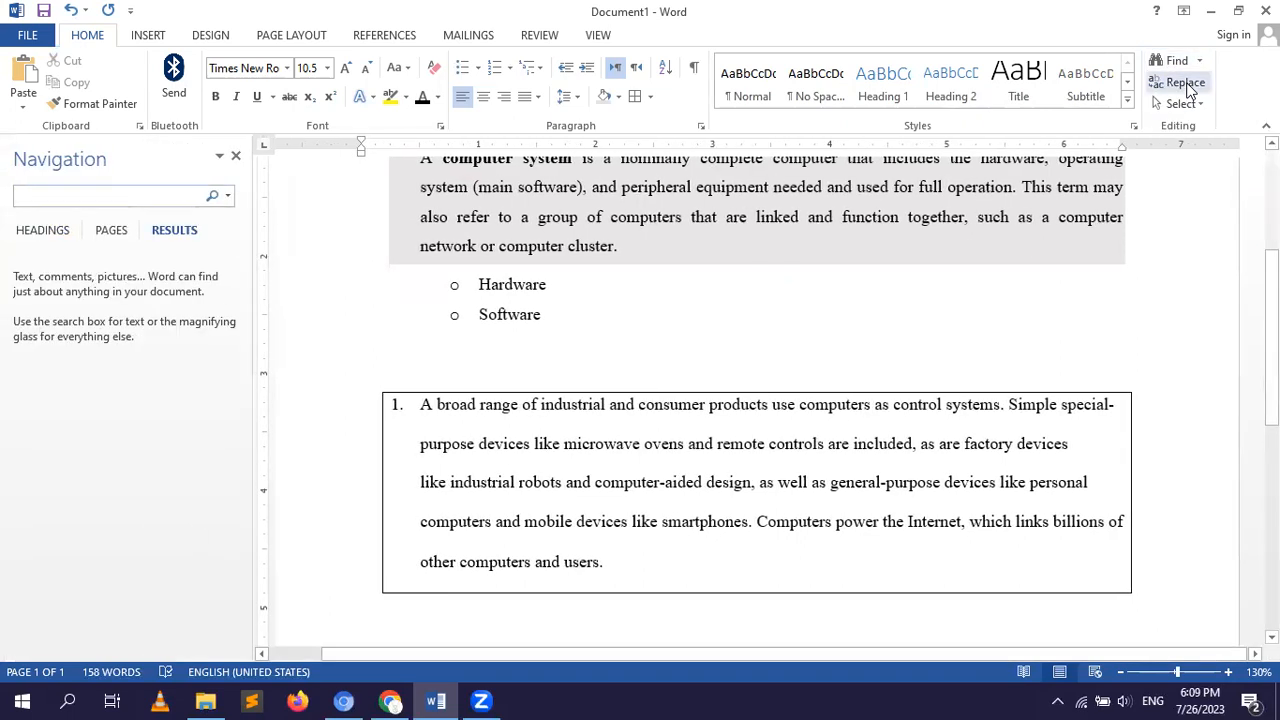
type("co")
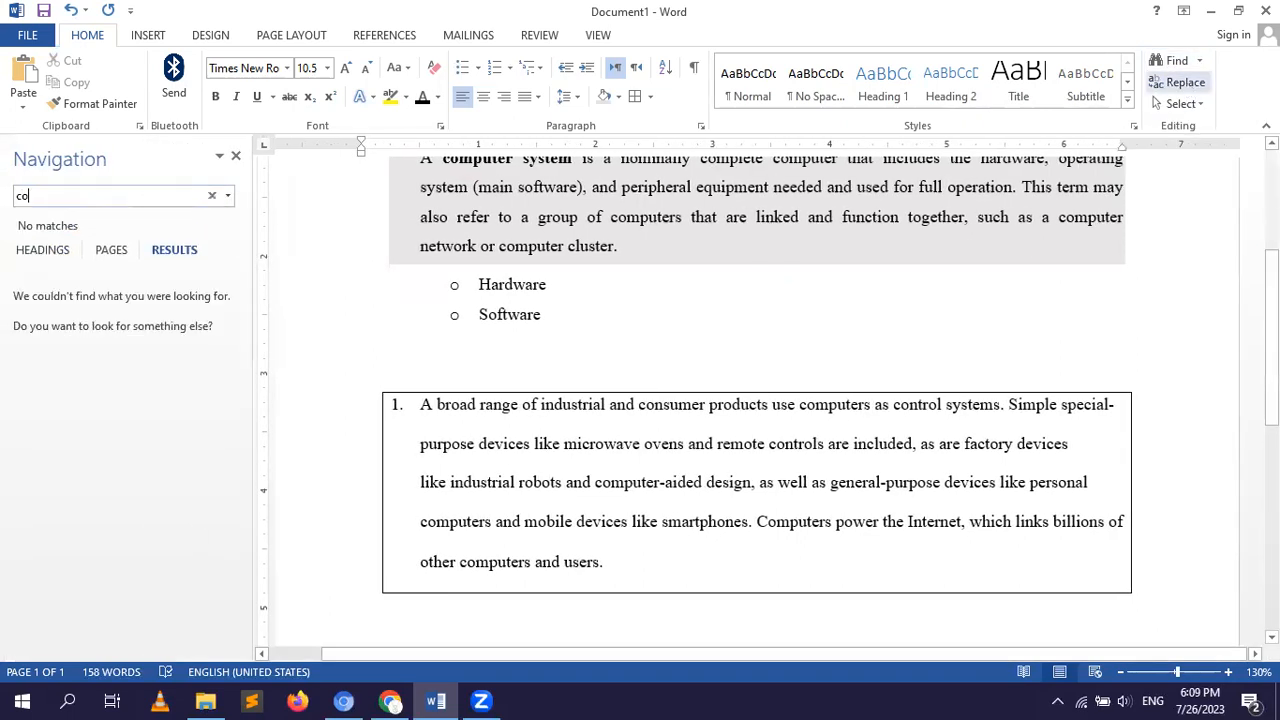
type("mputer")
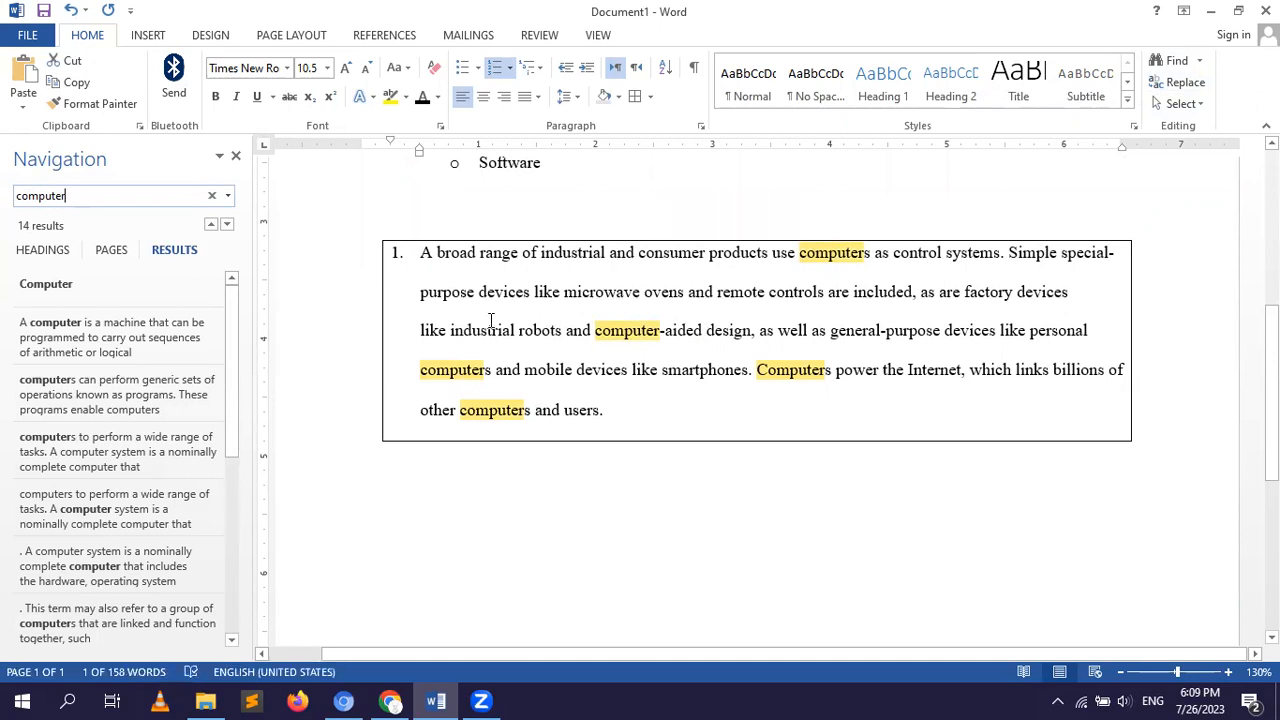
left_click_drag(237, 392, 210, 583)
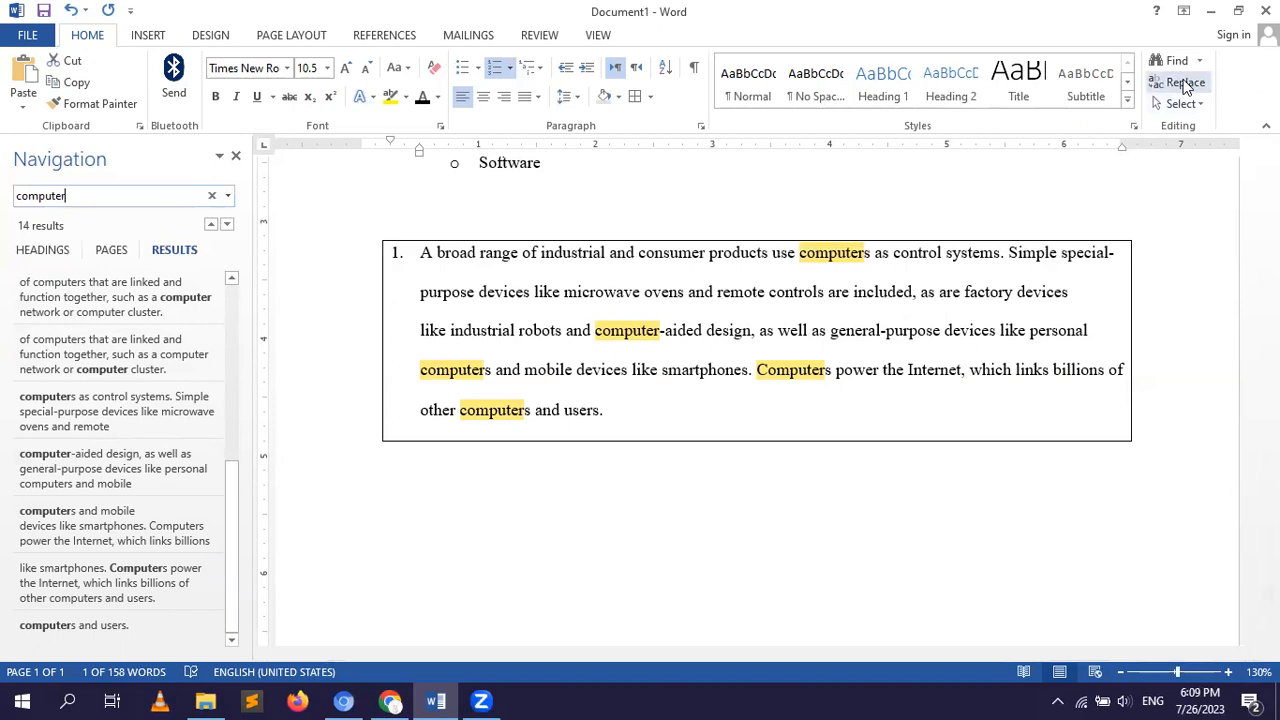
left_click(237, 159)
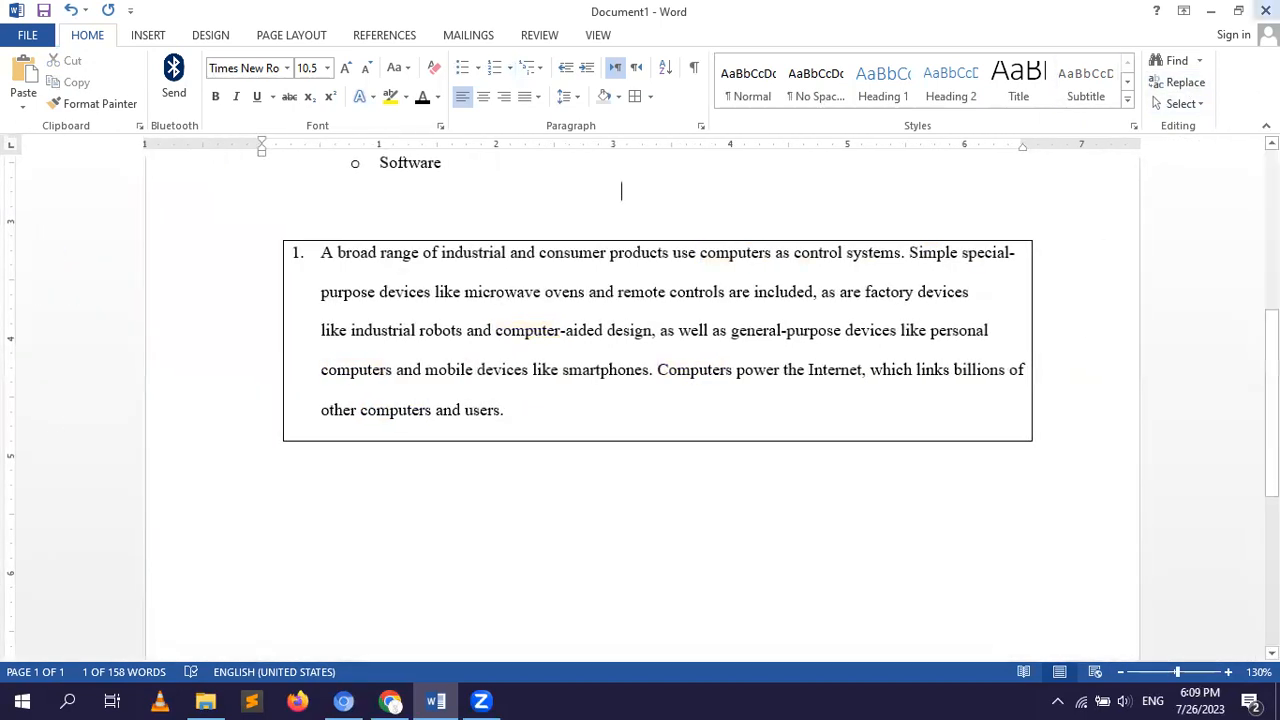
Replace every occurrence of "computer" with "machine" throughout the document.
left_click(1177, 86)
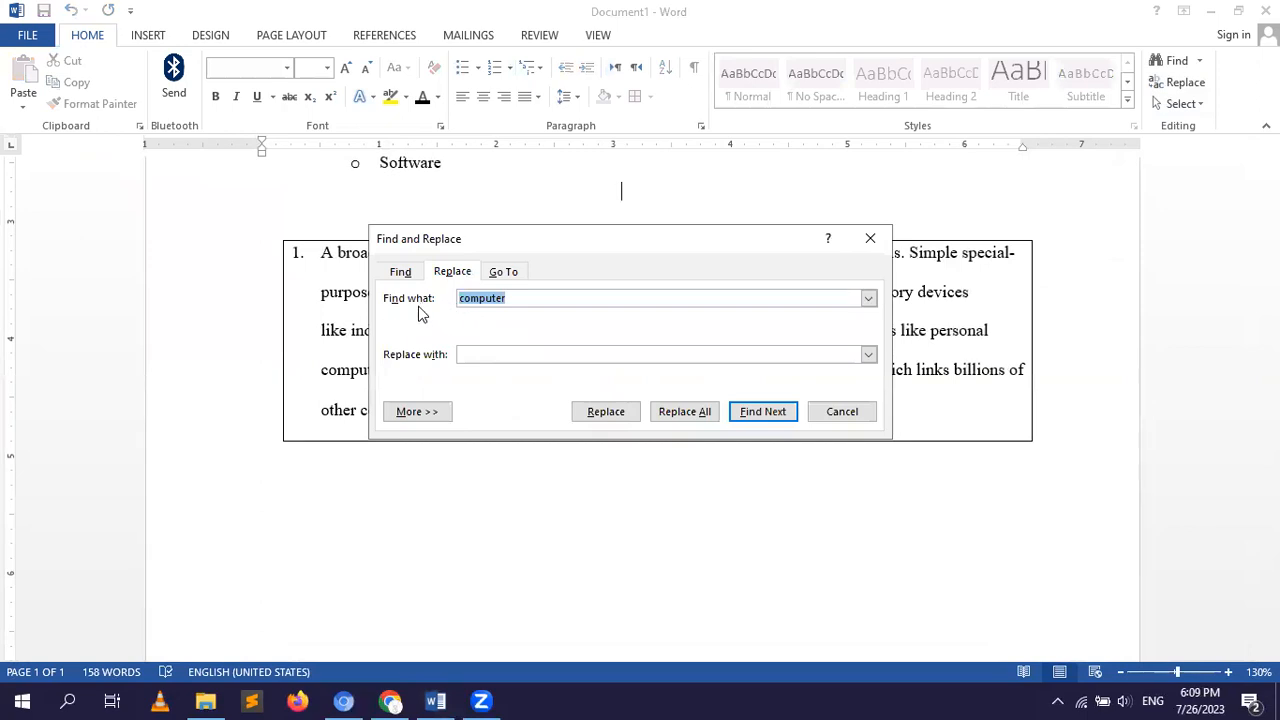
left_click(549, 295)
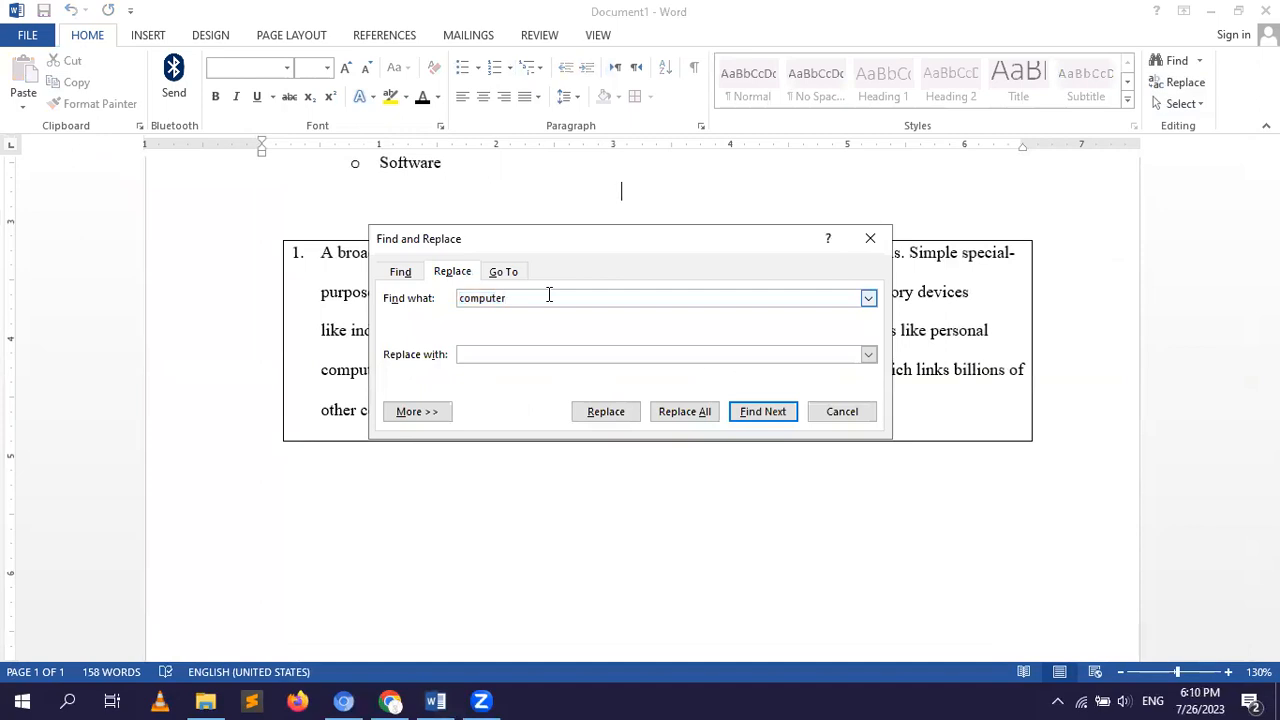
left_click(515, 352)
type("machine")
left_click(678, 420)
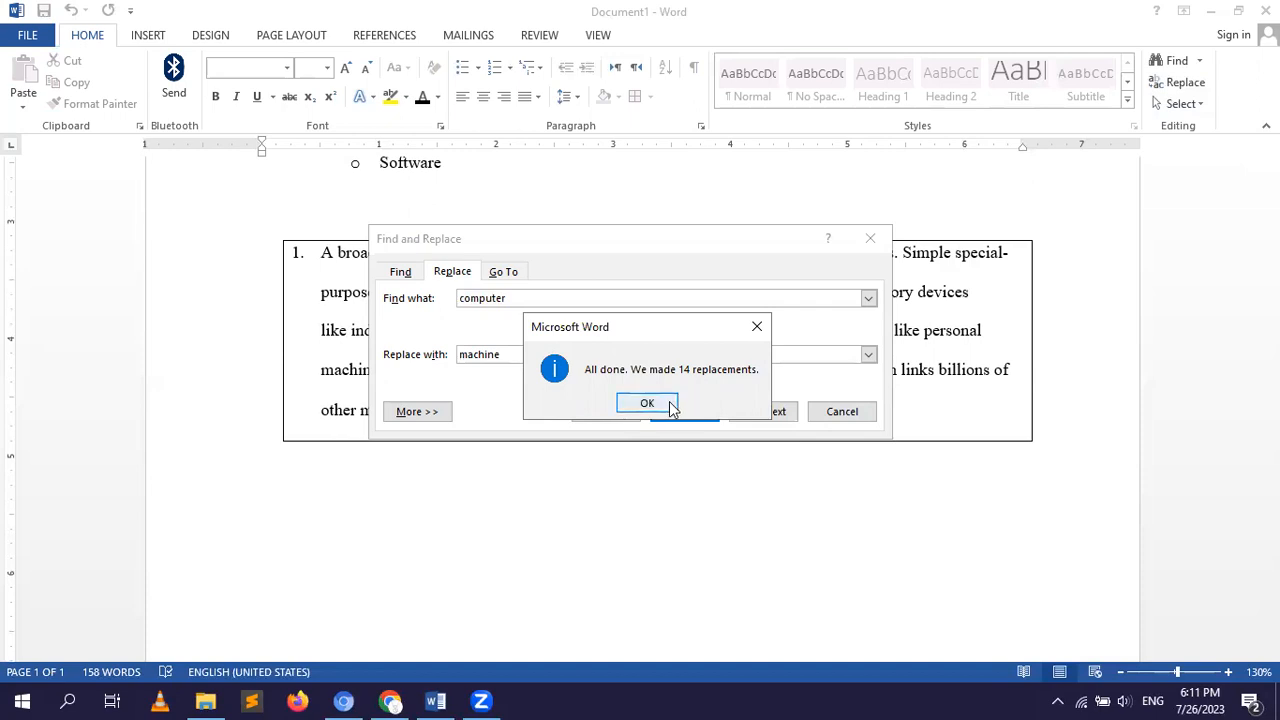
left_click(667, 403)
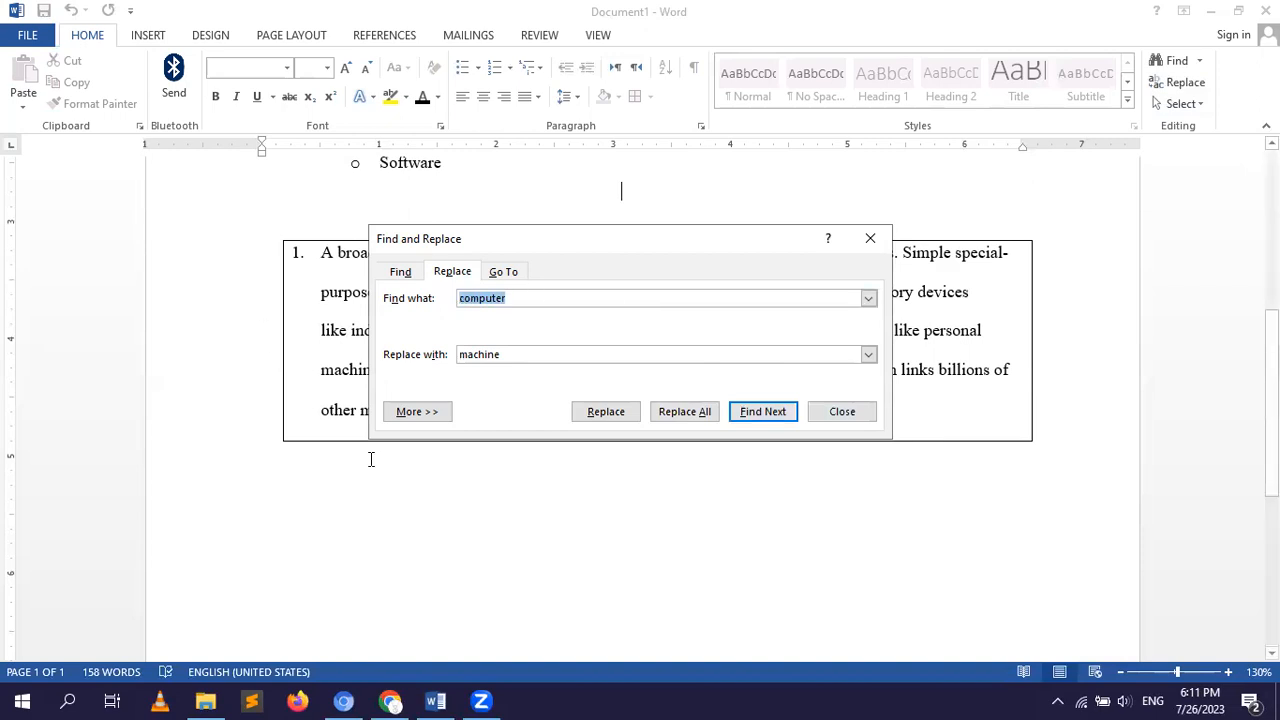
left_click(856, 414)
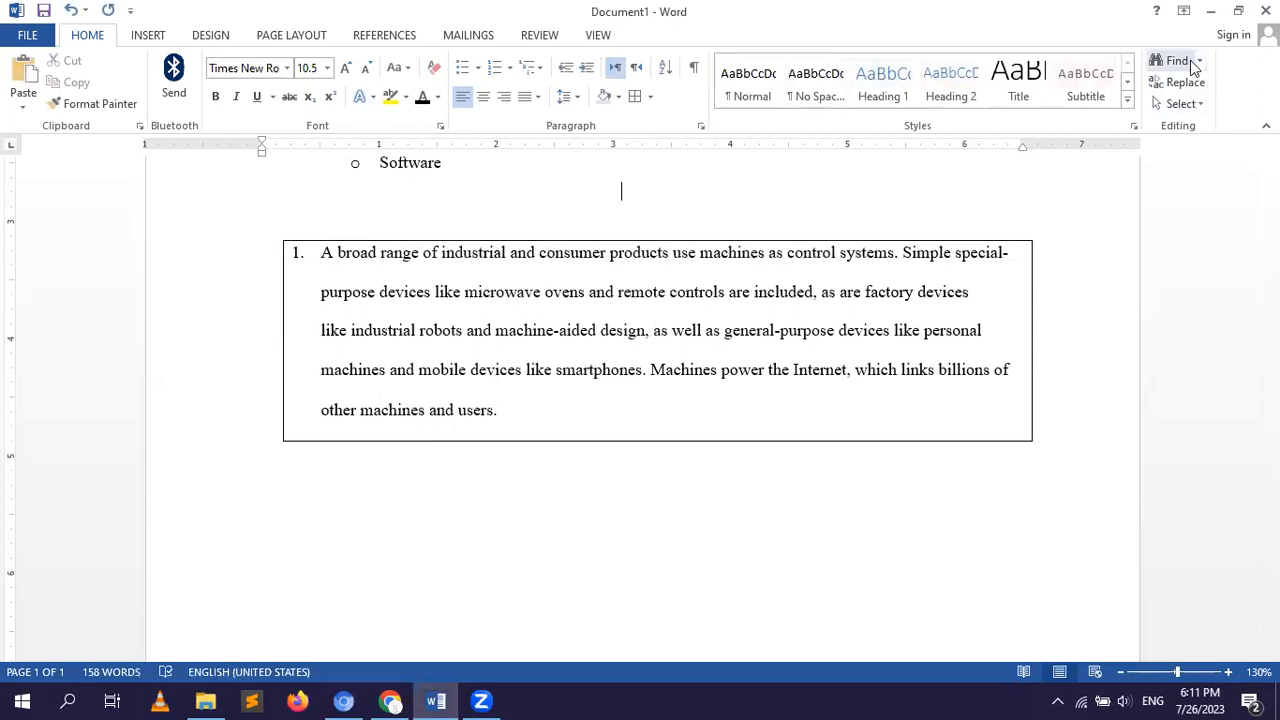
Check the replacement by searching the document for "computer" and for "machine", and close the search.
left_click(1174, 62)
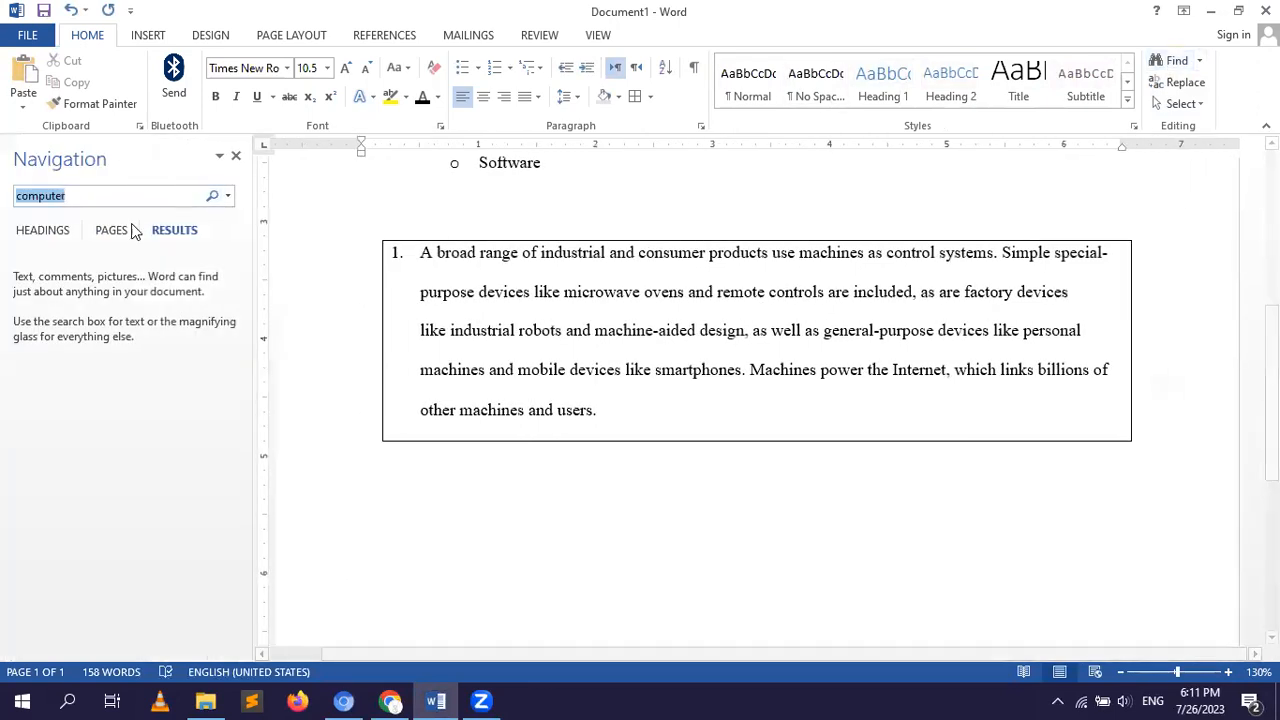
left_click(144, 195)
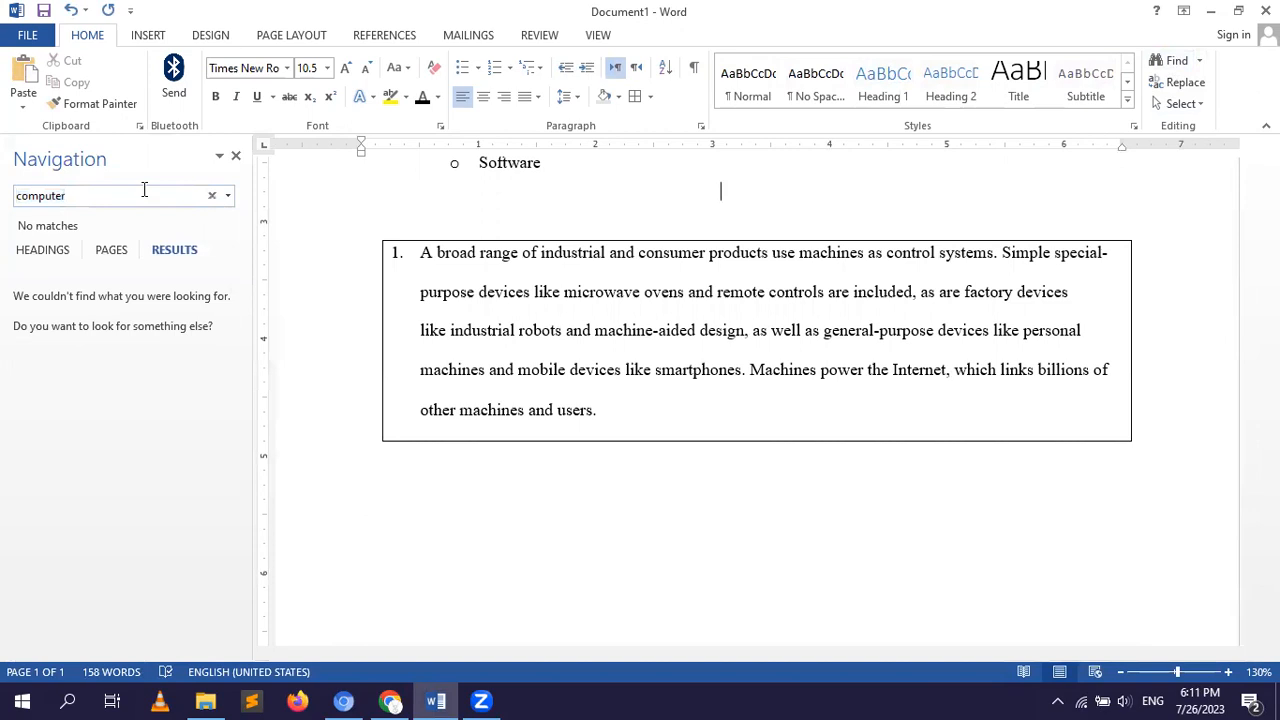
key("BackSpace")
key("BackSpace")
key("BackSpace")
key("BackSpace")
key("BackSpace")
key("BackSpace")
key("BackSpace")
key("BackSpace")
type("machine")
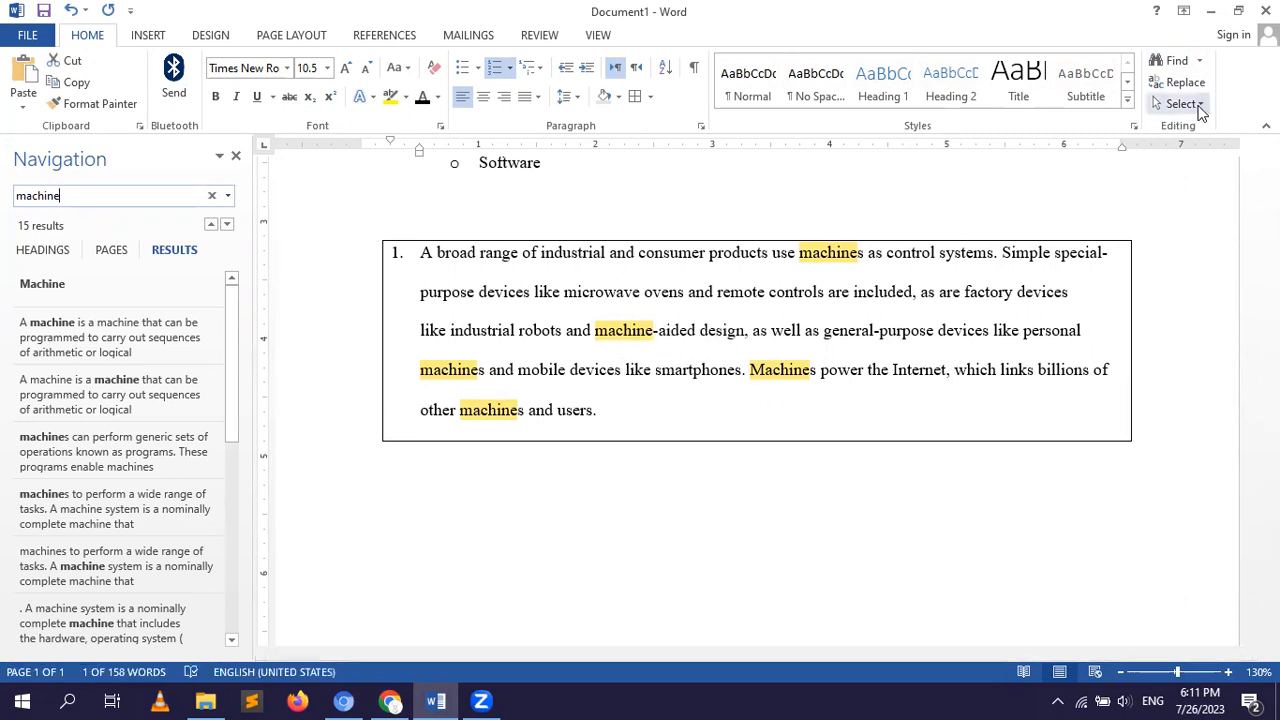
left_click(236, 158)
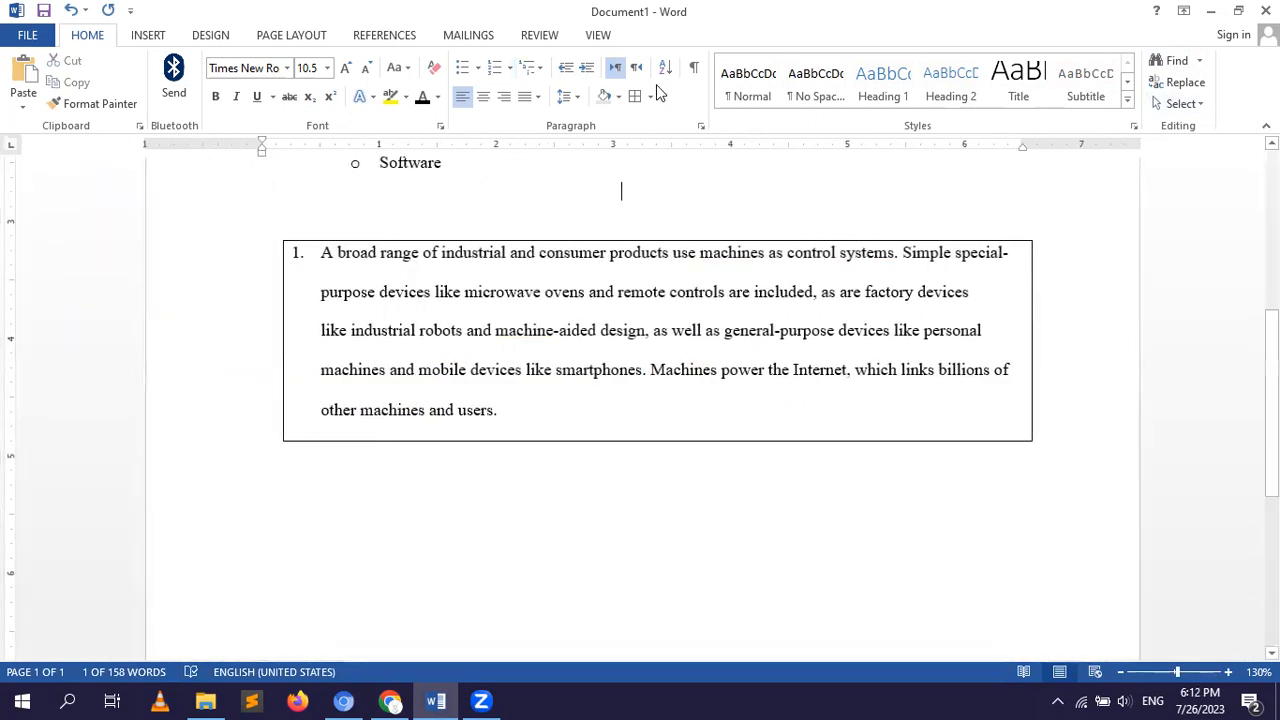
Select the entire content of the document and check the selection up to the "Machine" heading.
left_click(1201, 104)
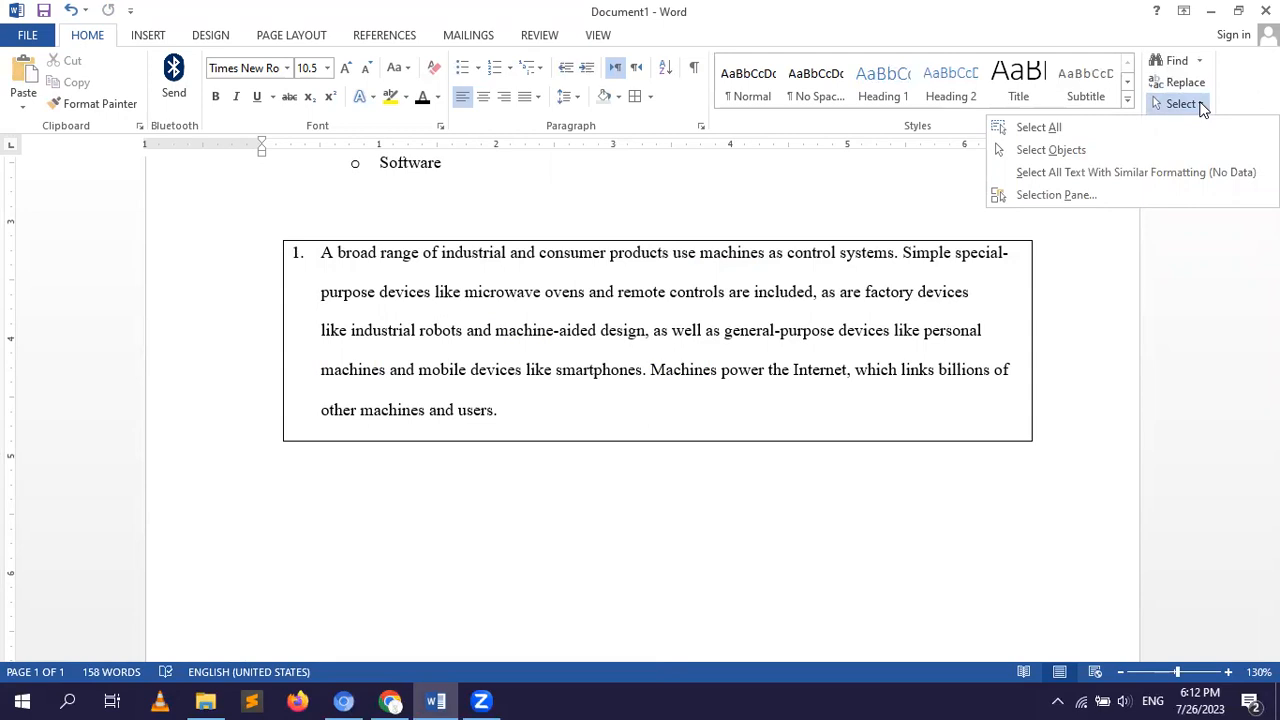
left_click(1020, 127)
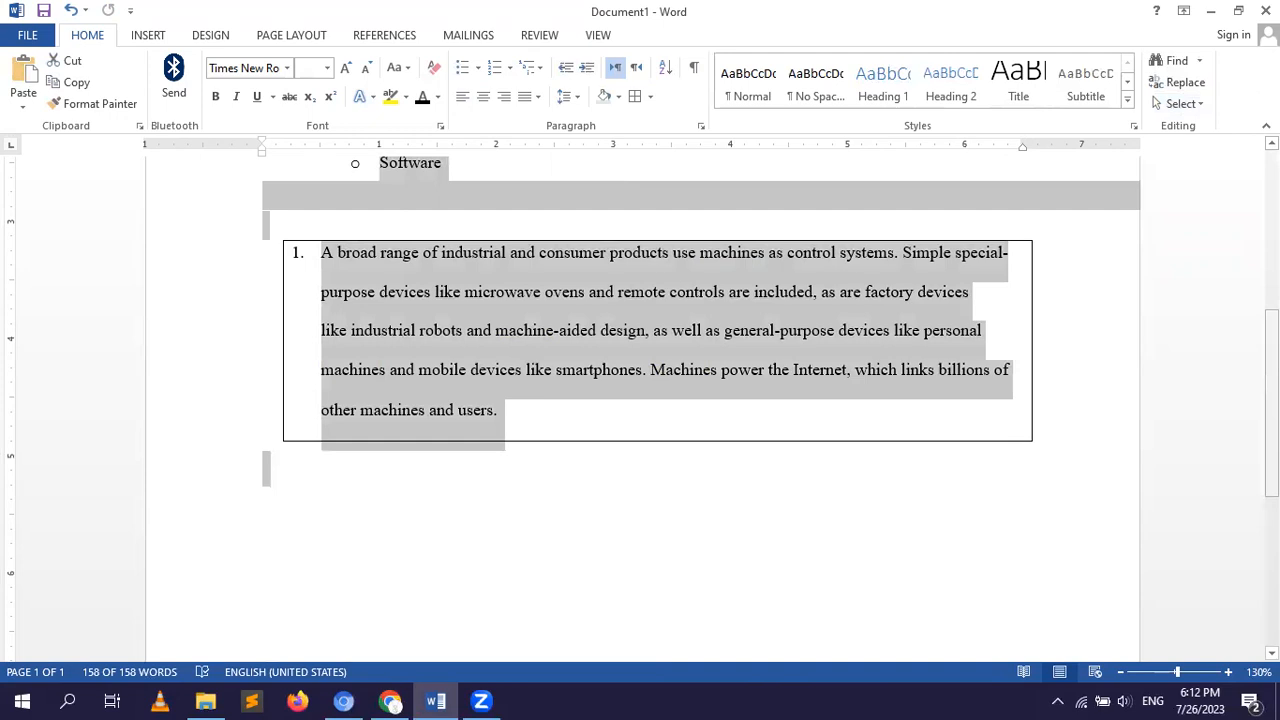
left_click_drag(1272, 403, 1272, 244)
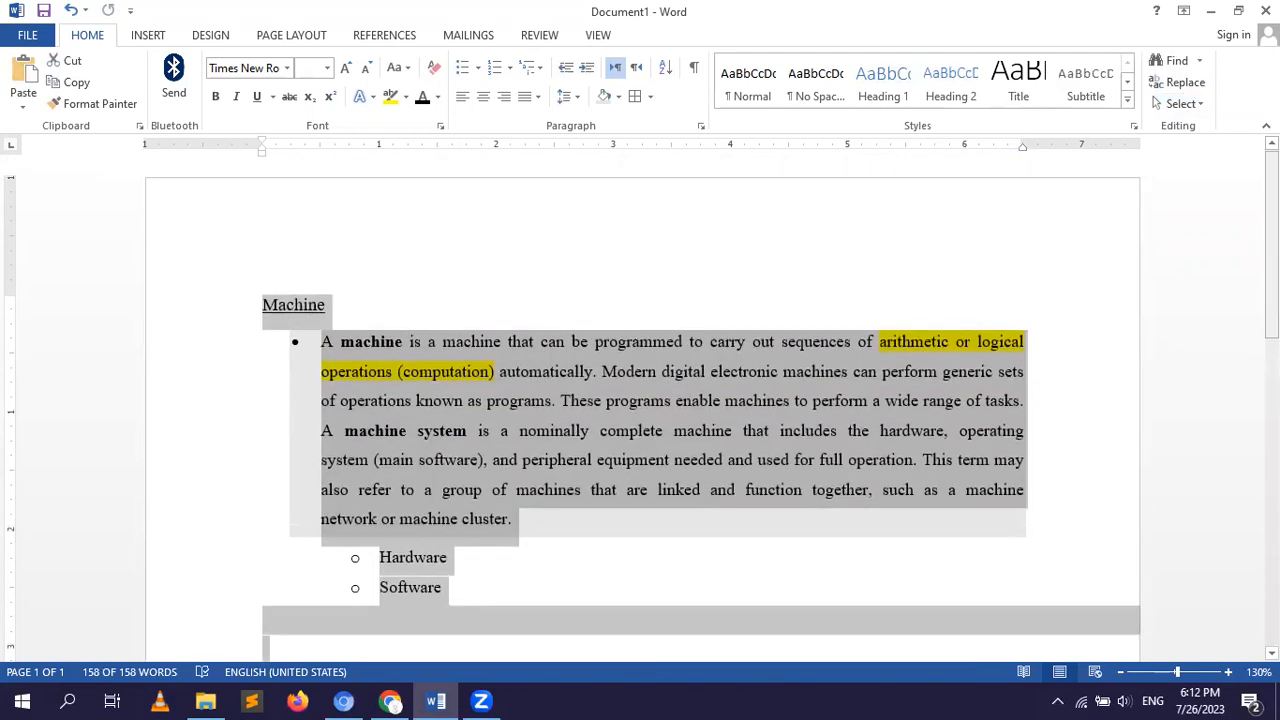
Zoom the document out to 100% and look over the full selection from the "Machine" heading to the bordered paragraph.
left_click(1121, 673)
left_click(1121, 673)
left_click(1121, 673)
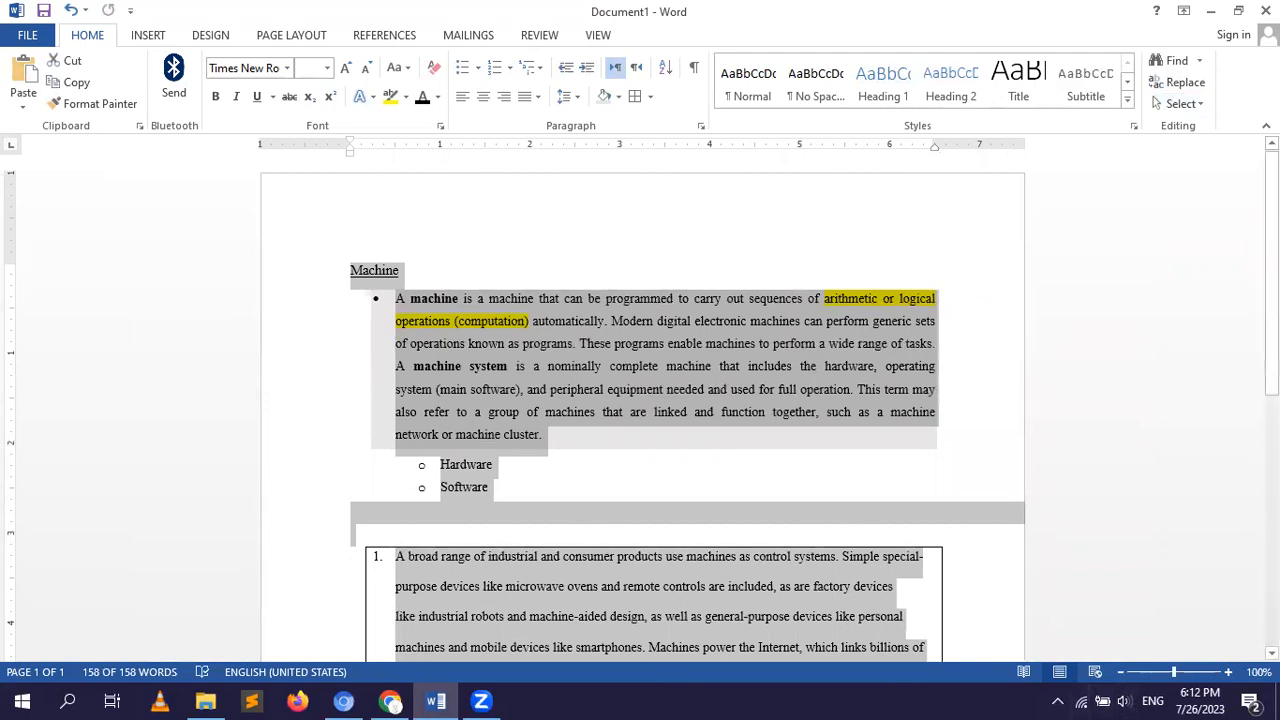
scroll(640, 400, "down", 2)
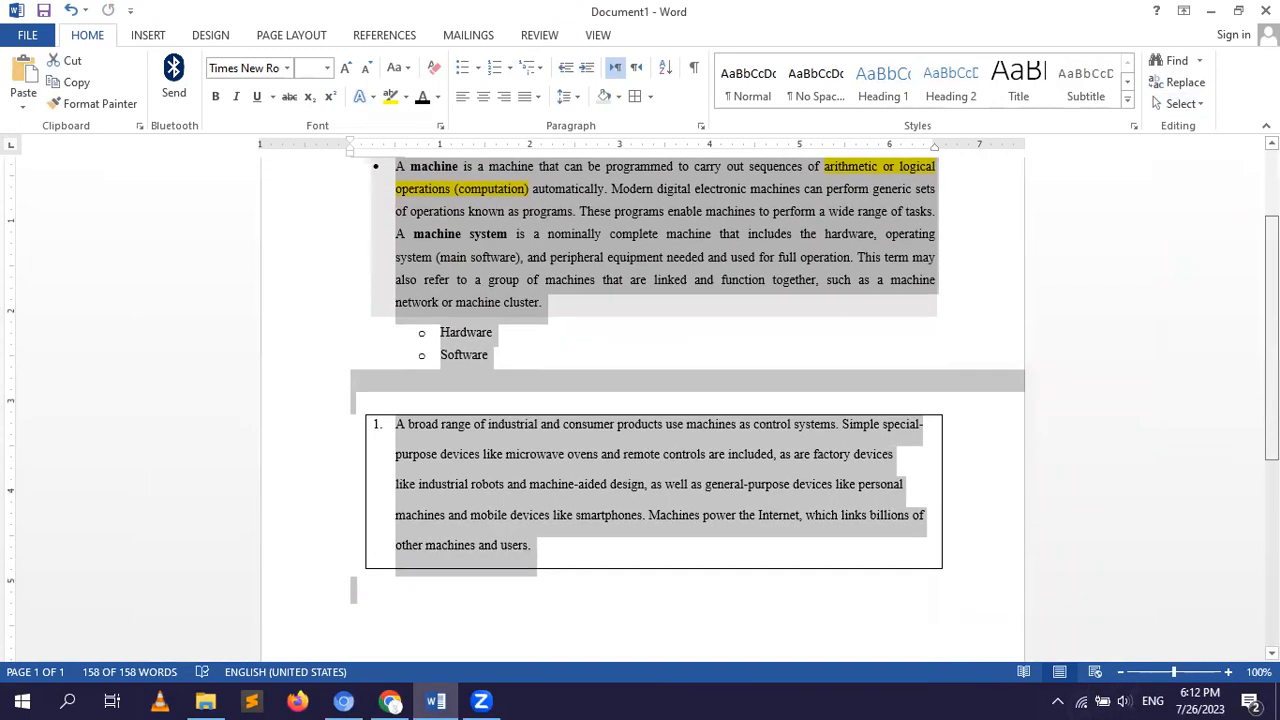
scroll(640, 400, "up", 1)
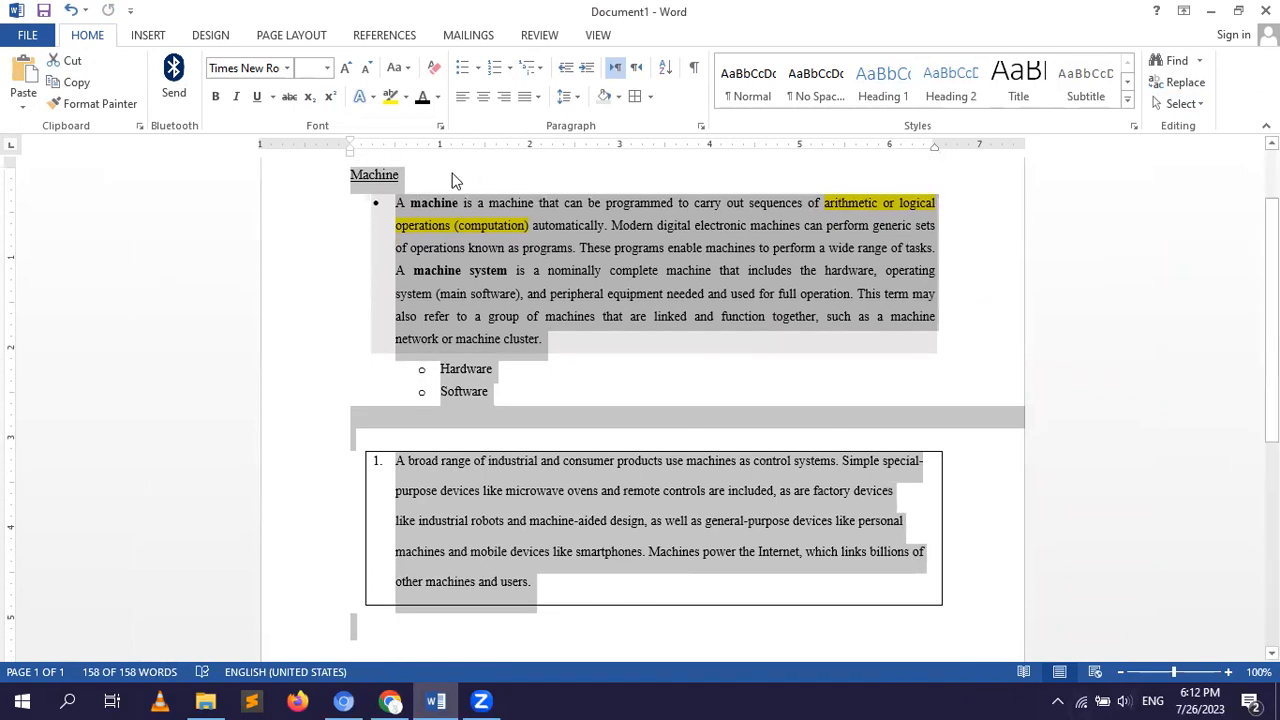
Try object selection mode, select the entire document again, and clear the selection.
left_click(1194, 105)
left_click(1052, 152)
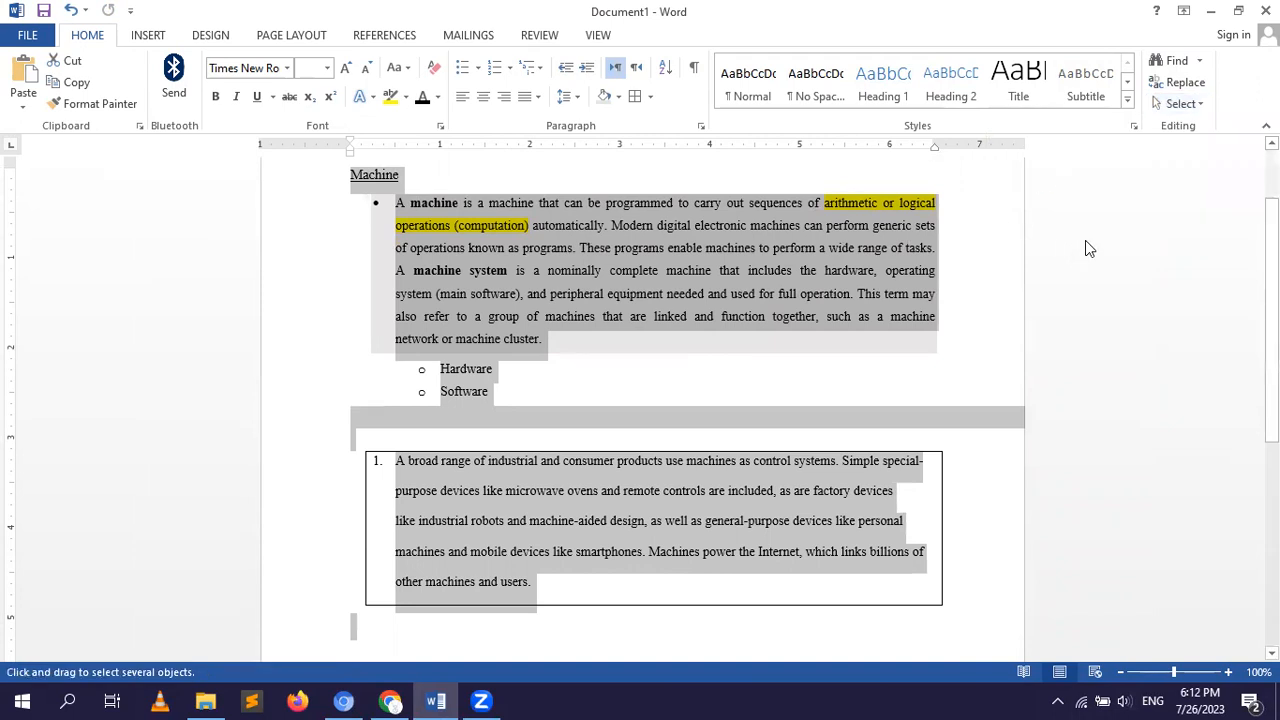
left_click(1197, 105)
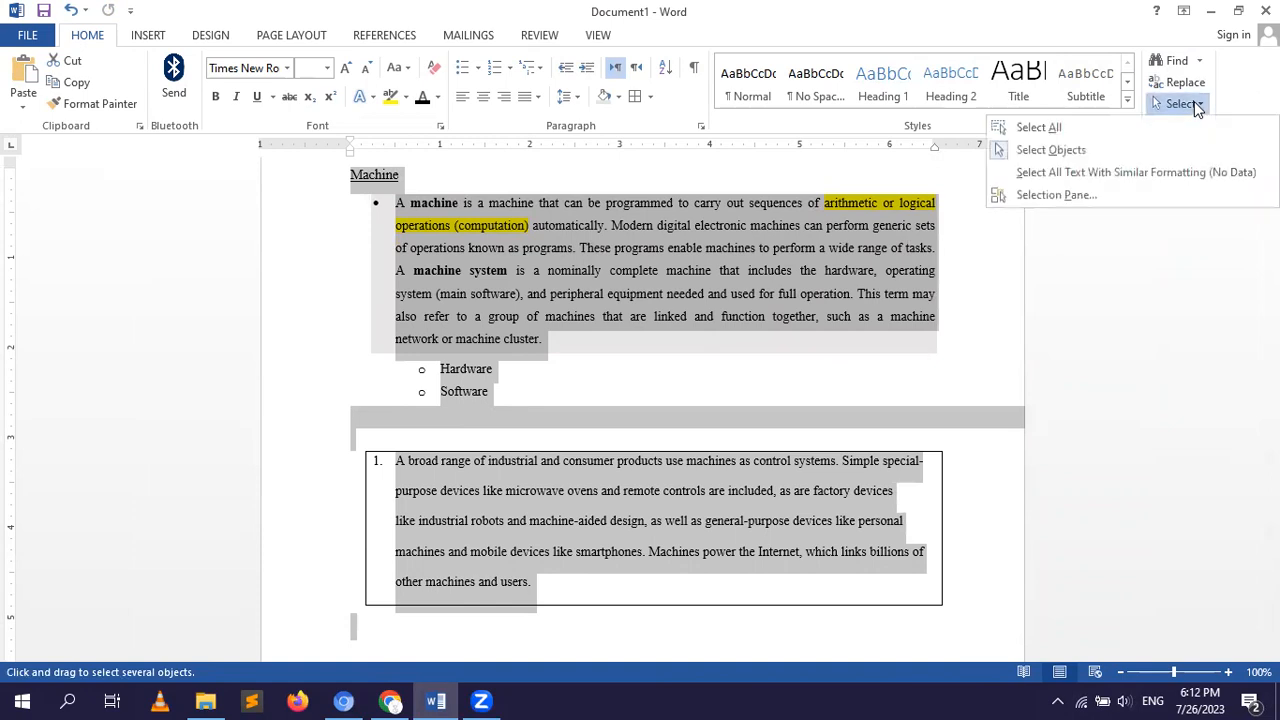
left_click(1040, 128)
left_click(959, 206)
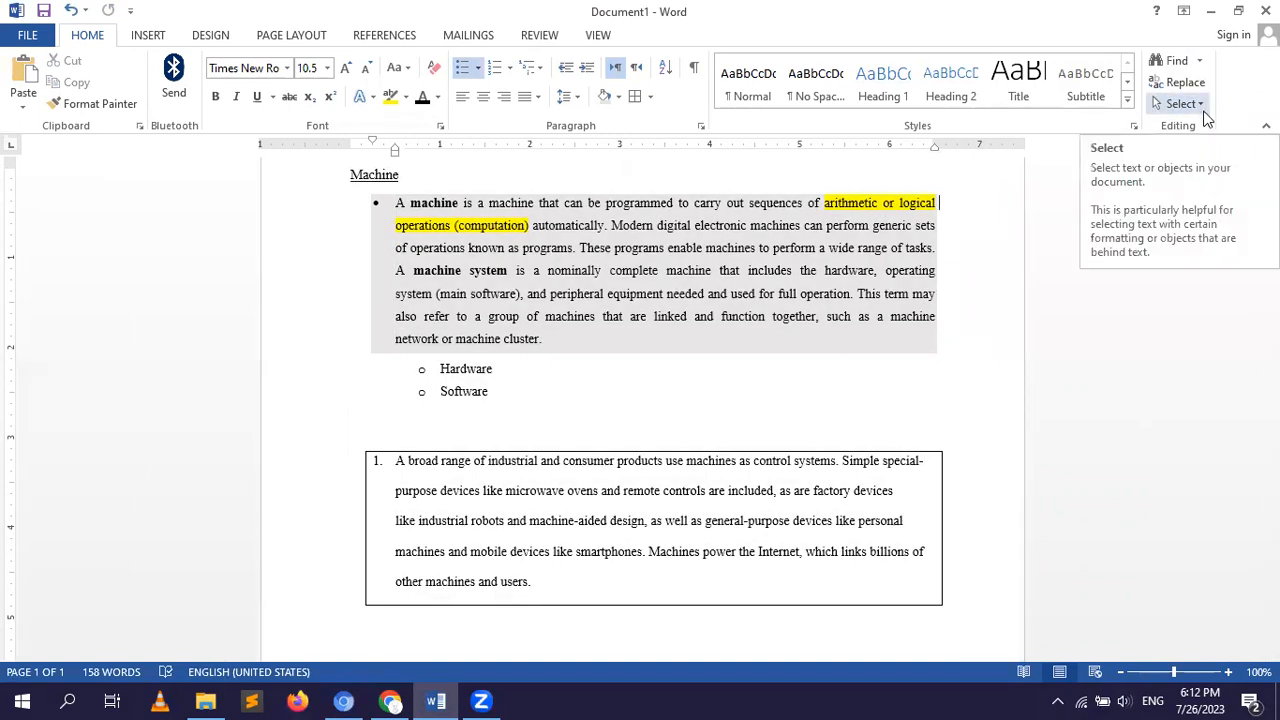
Turn on object selection mode and try to select all text with similar formatting to the shaded paragraph.
left_click(1181, 104)
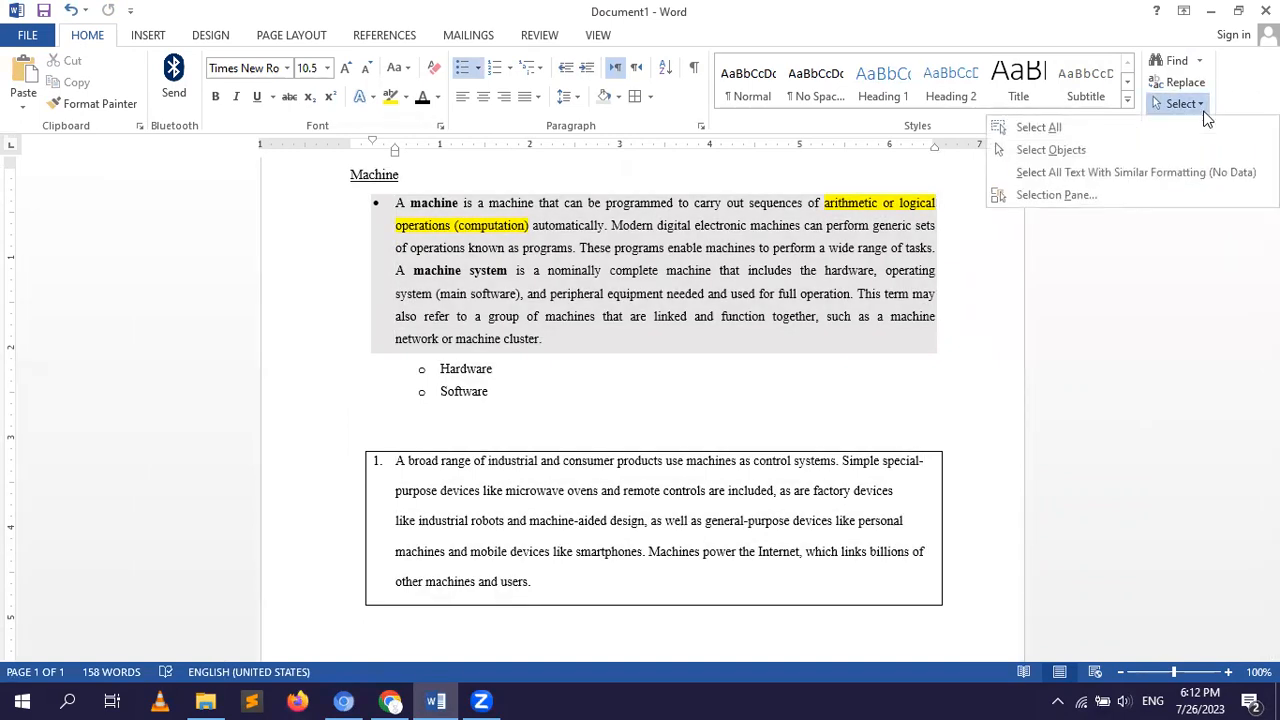
left_click(1062, 152)
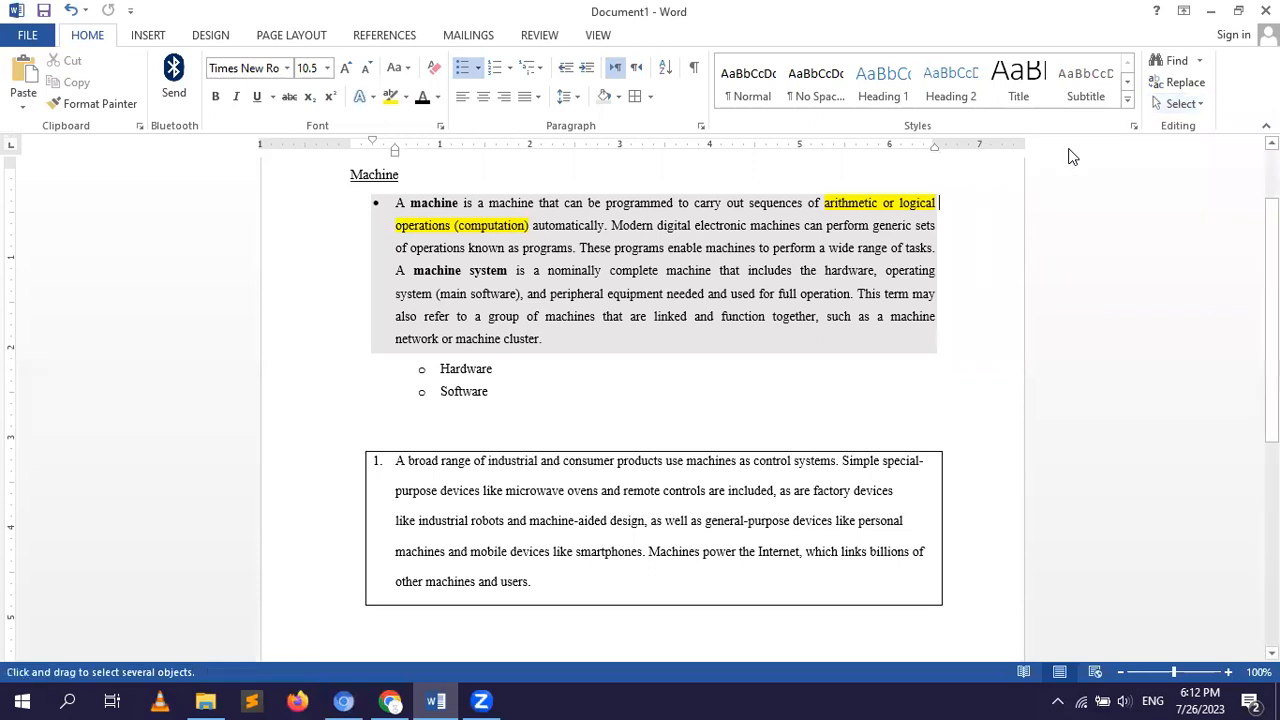
left_click(1193, 104)
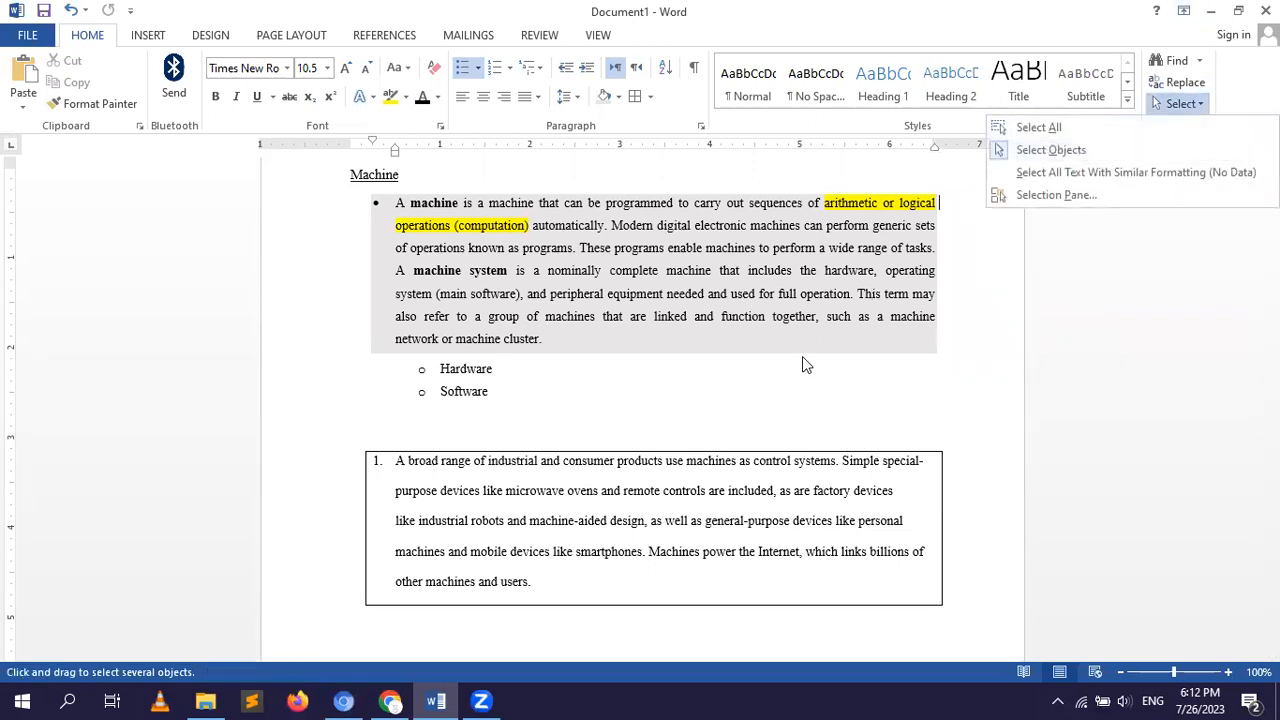
left_click(806, 437)
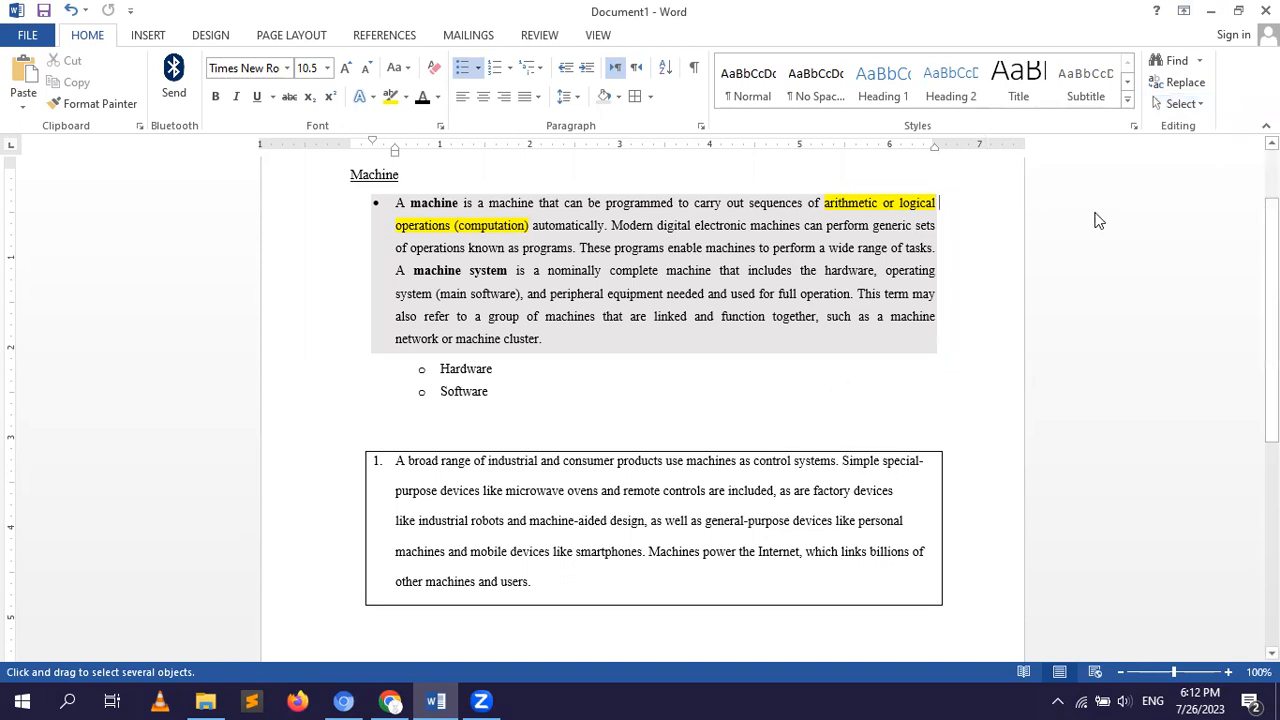
left_click(1193, 104)
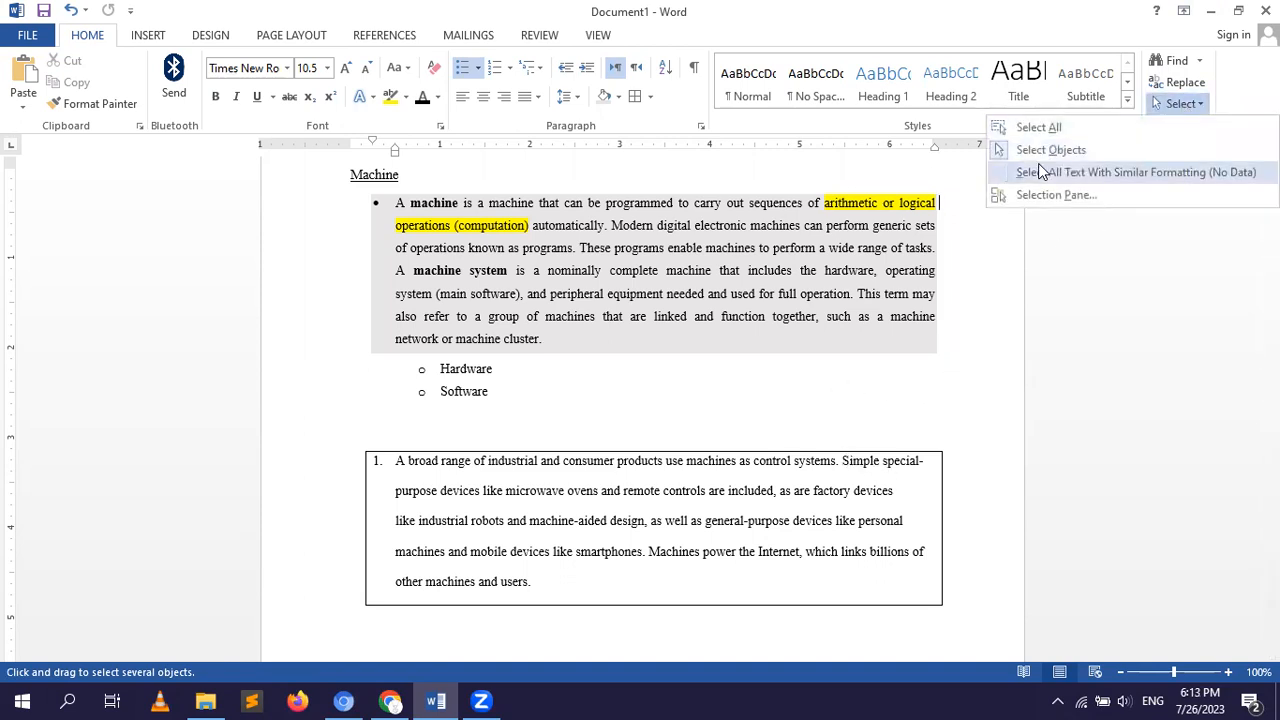
left_click(1149, 173)
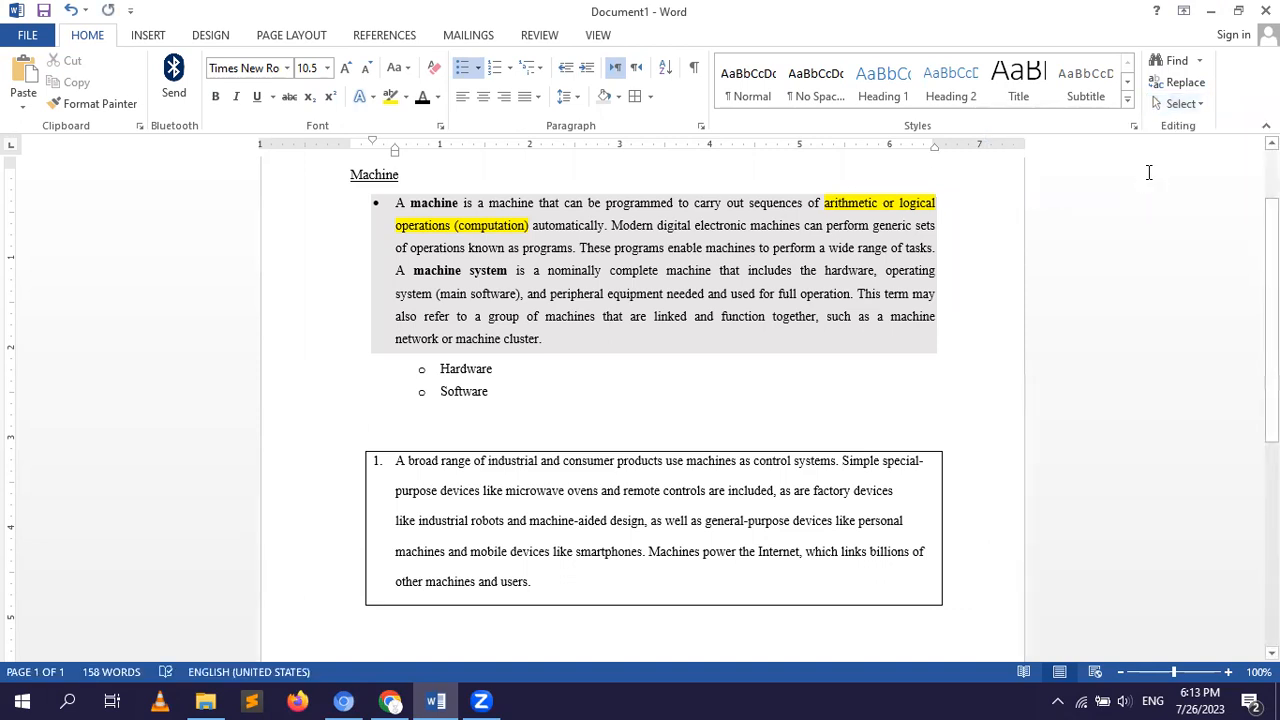
Show the Selection pane, check it with part of the bordered paragraph selected, and close it.
left_click(1190, 104)
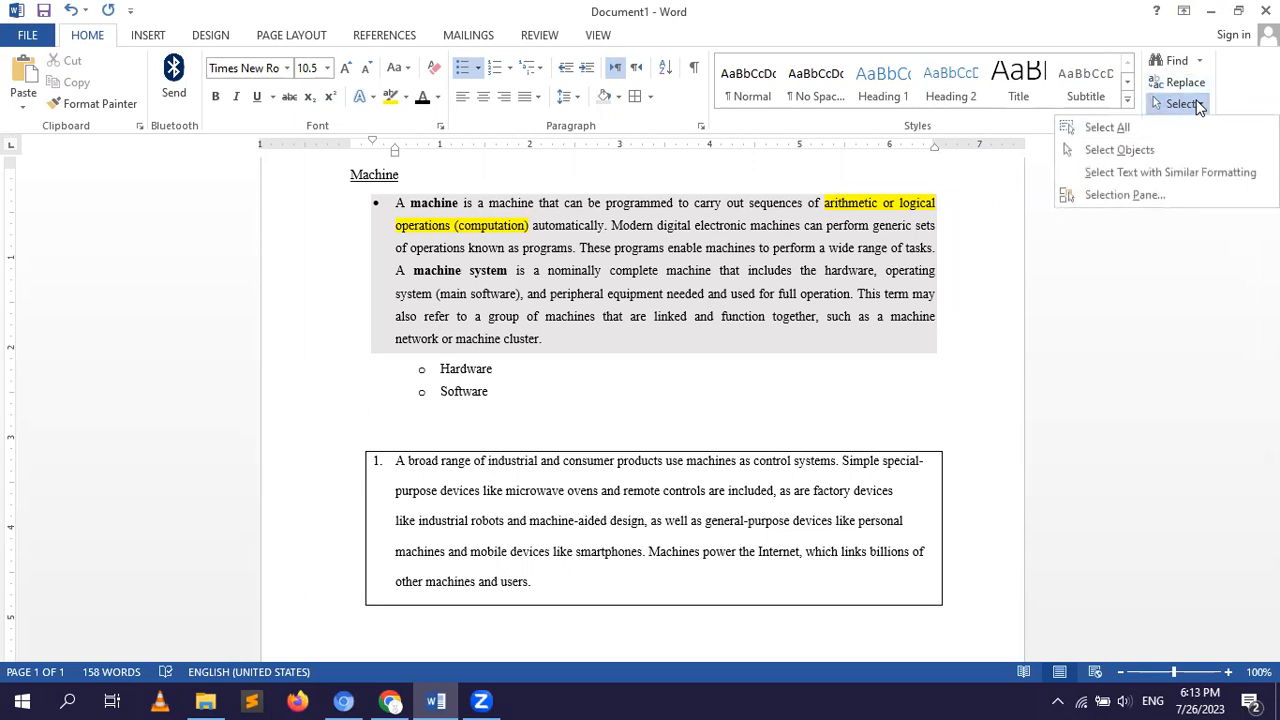
left_click(1140, 198)
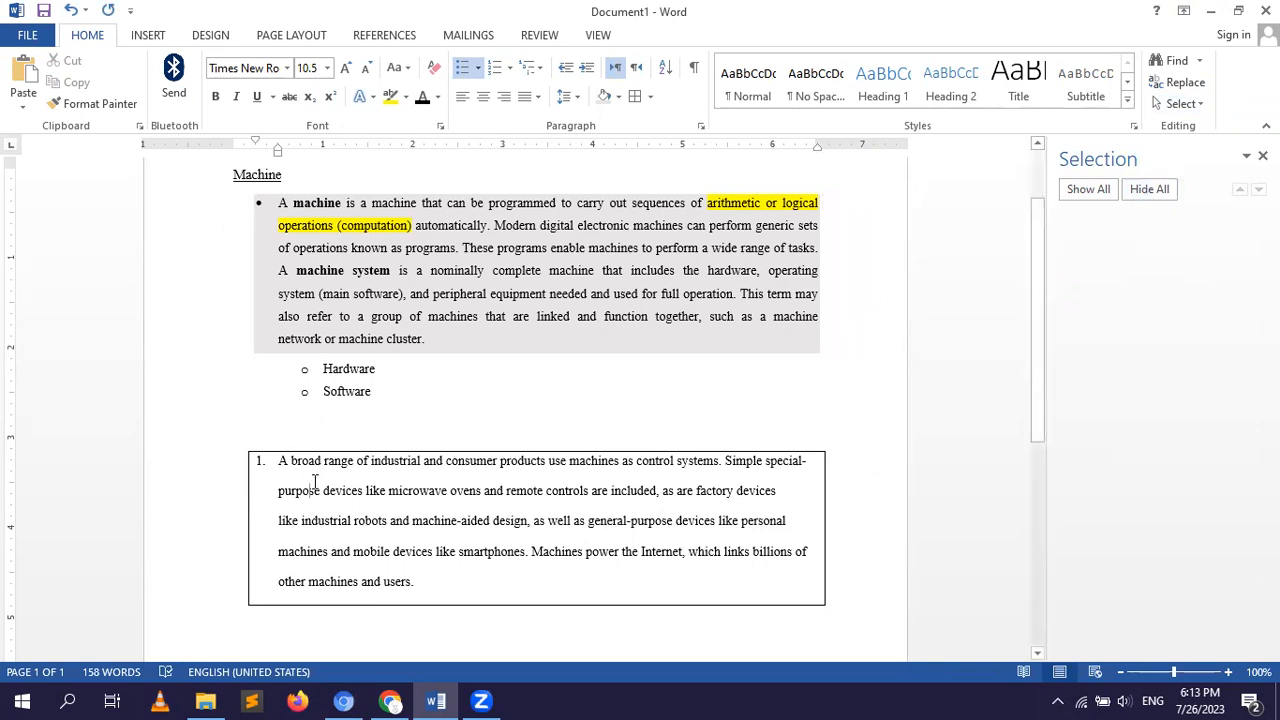
left_click_drag(308, 487, 623, 597)
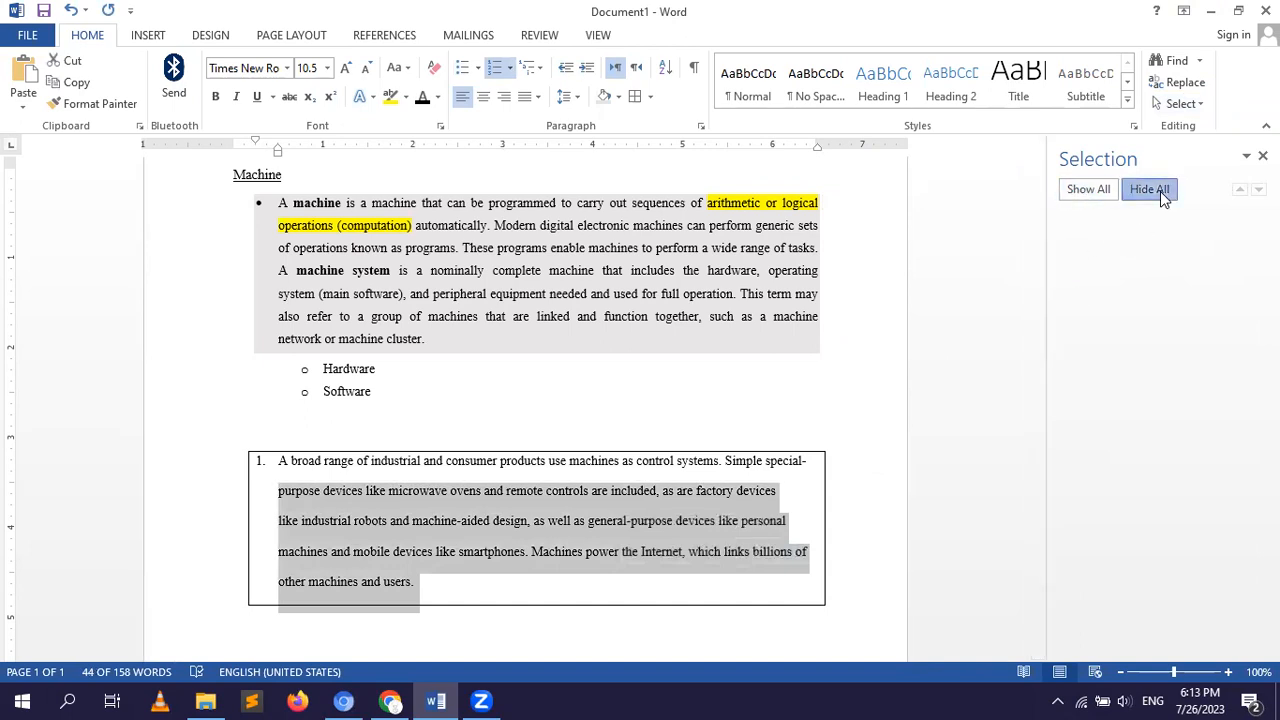
left_click(973, 270)
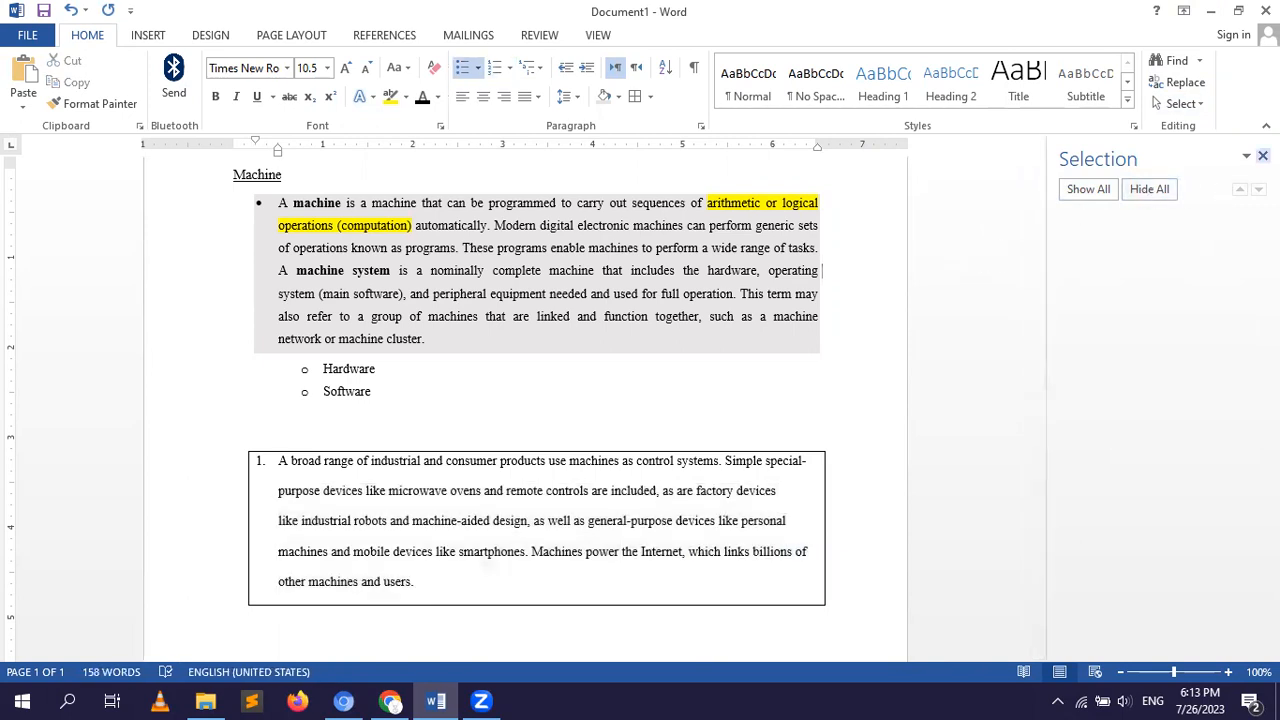
left_click(1262, 156)
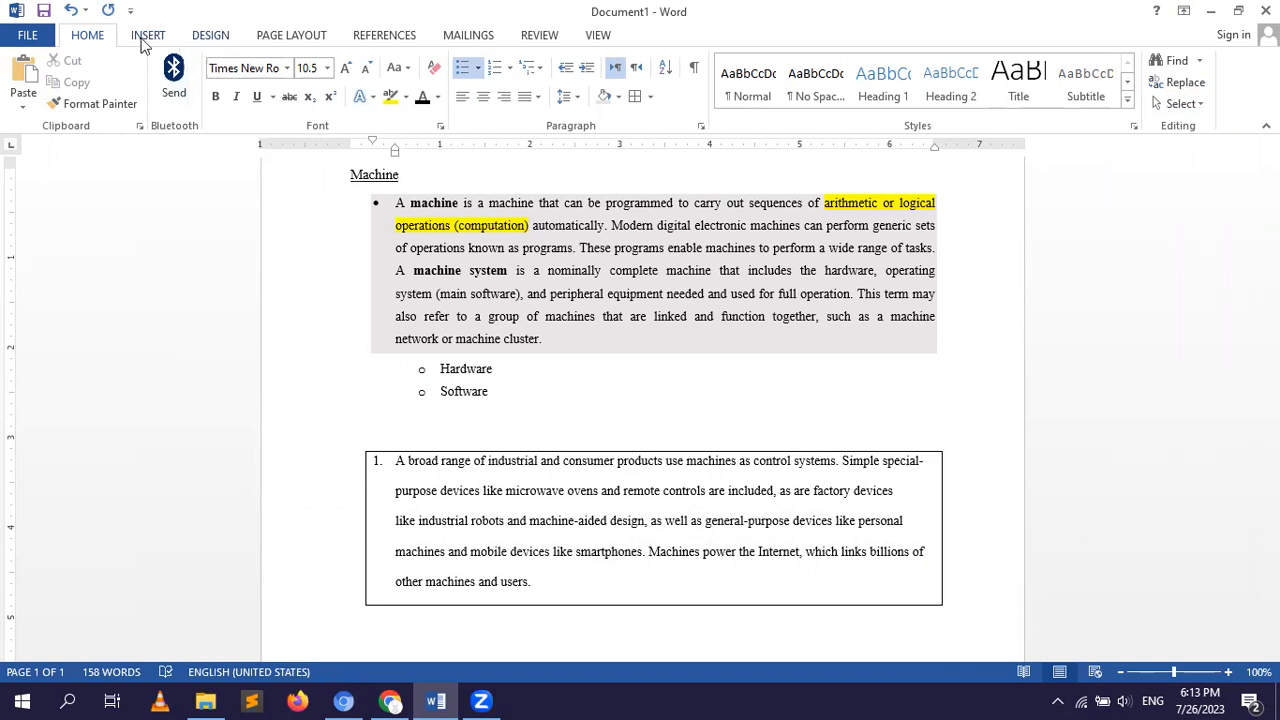
Select the shaded first paragraph and look through the available document themes and built-in style sets.
left_click(212, 37)
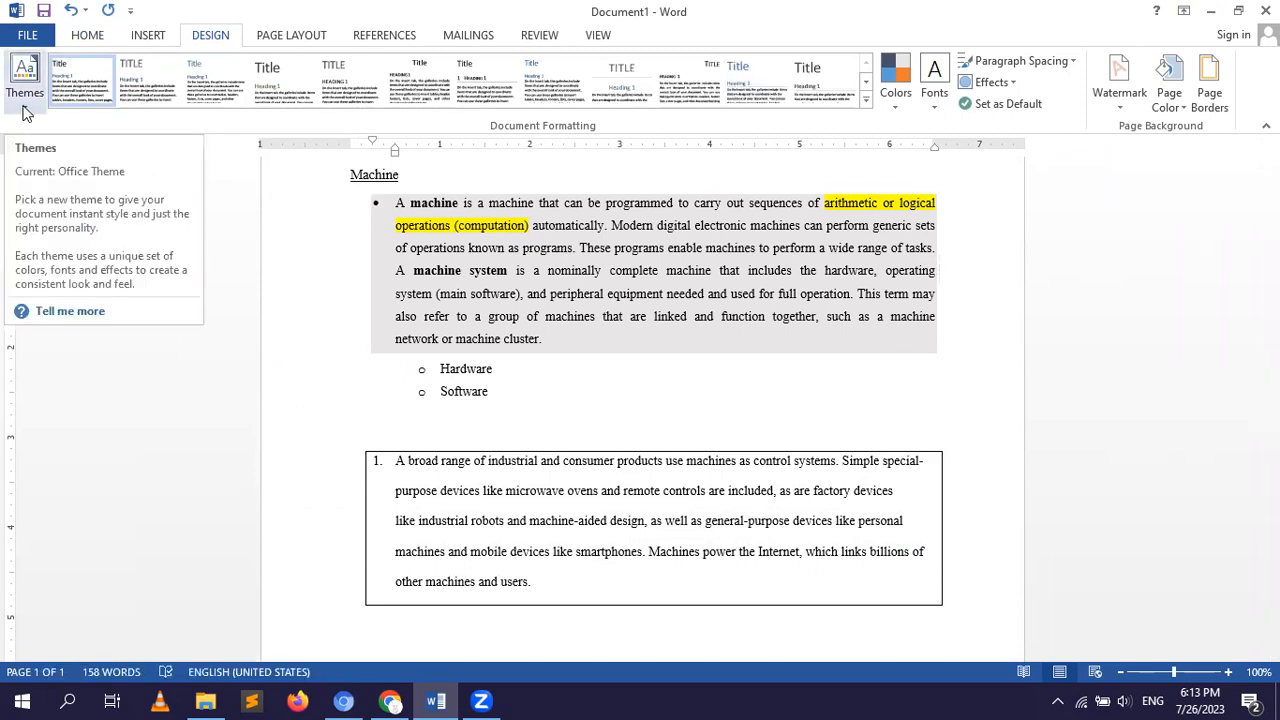
left_click(27, 100)
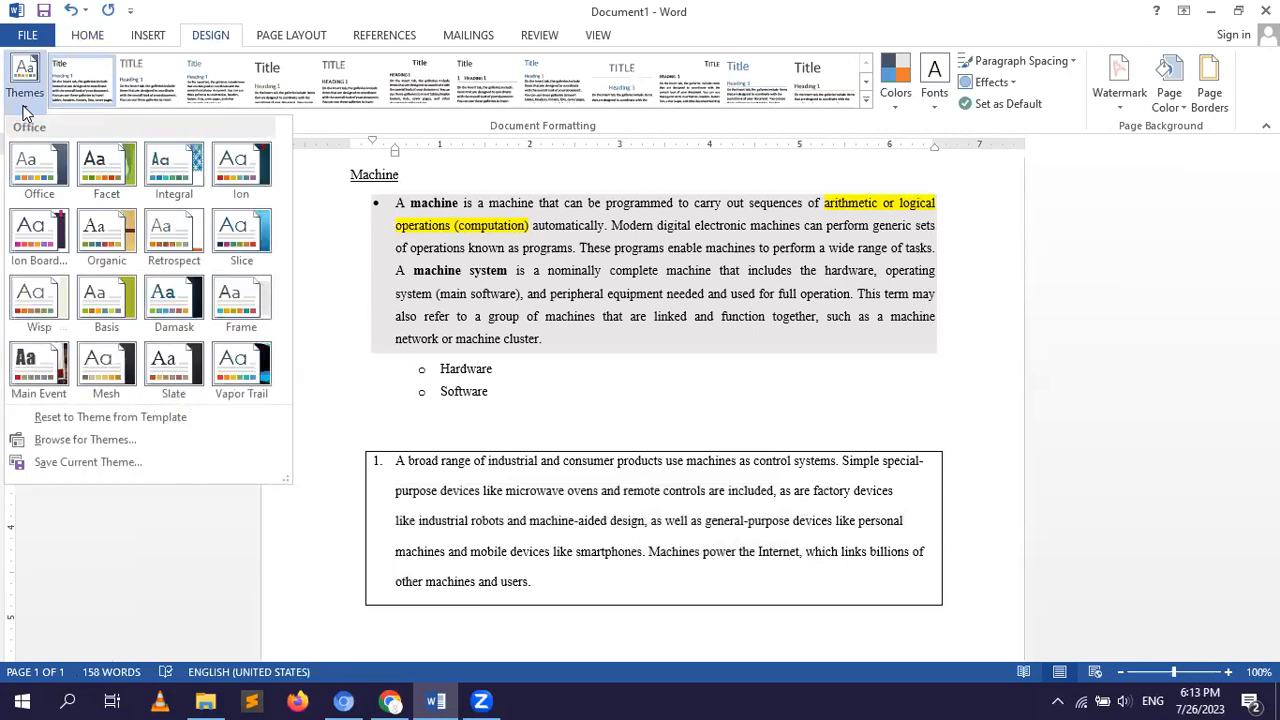
left_click(420, 436)
left_click_drag(397, 201, 548, 345)
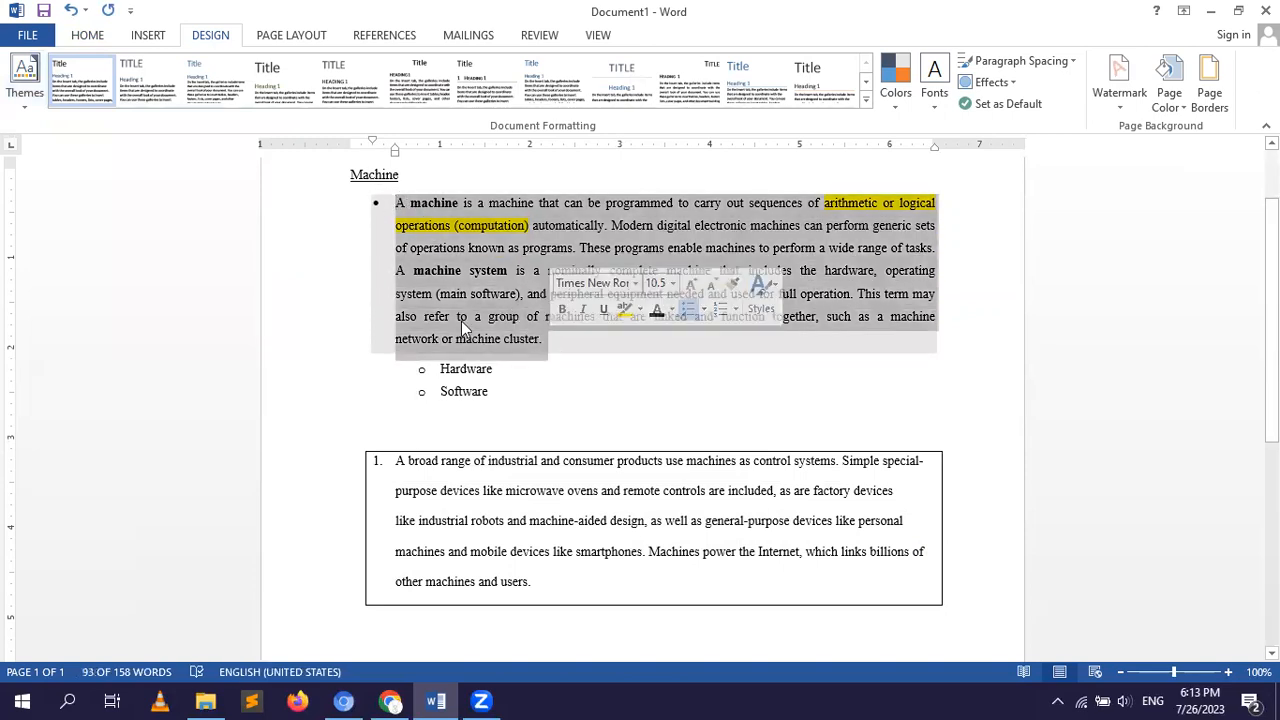
left_click(24, 90)
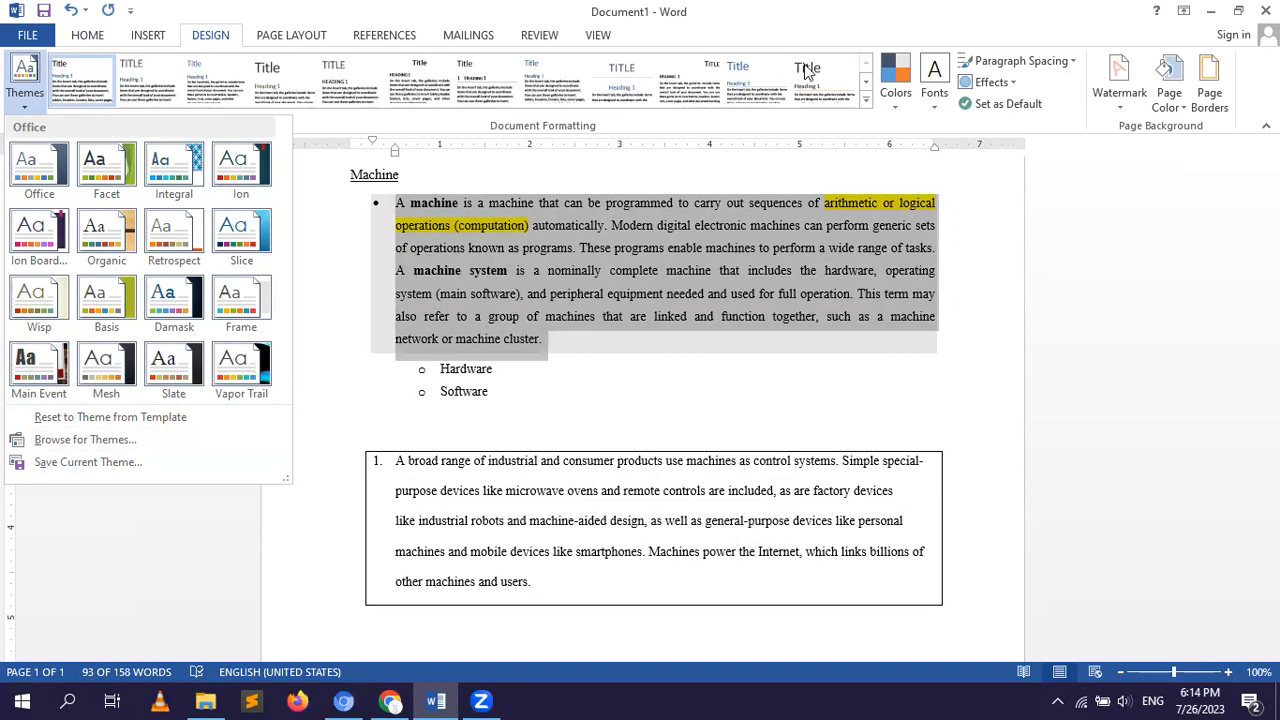
left_click(866, 103)
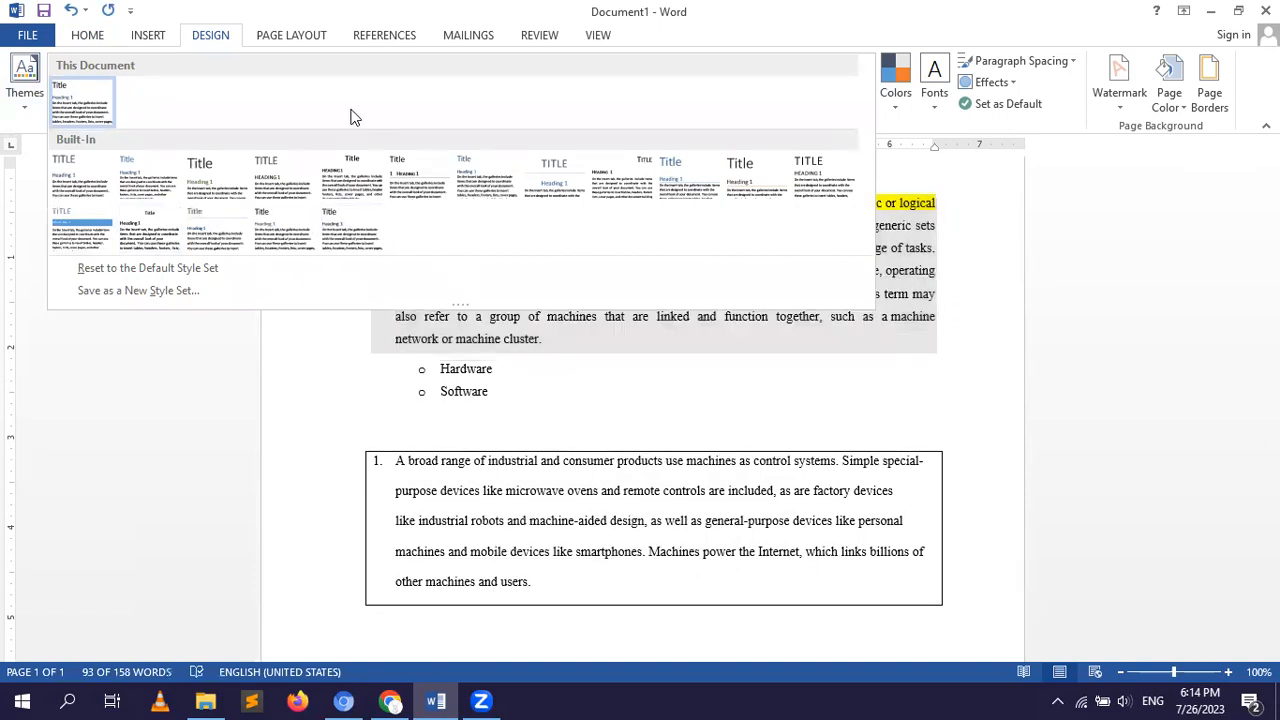
left_click(1016, 199)
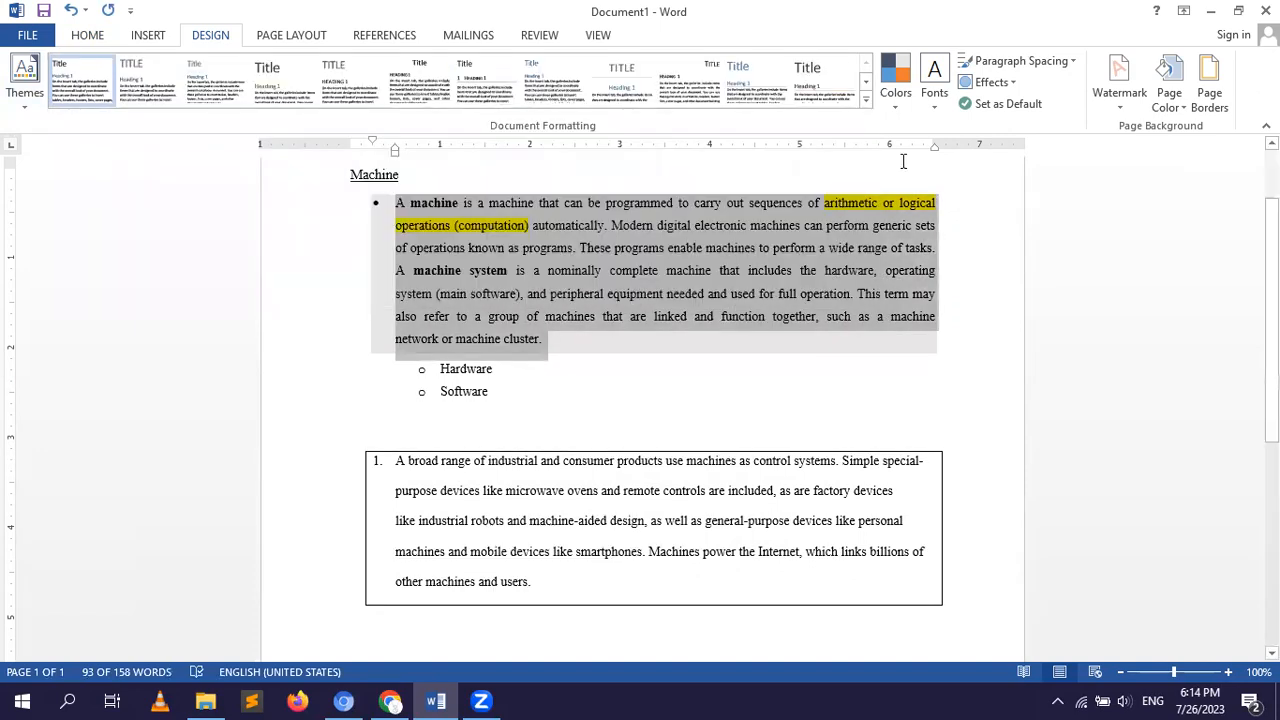
Apply the Paper theme colors to the document and look through the rest of the color sets.
left_click(896, 105)
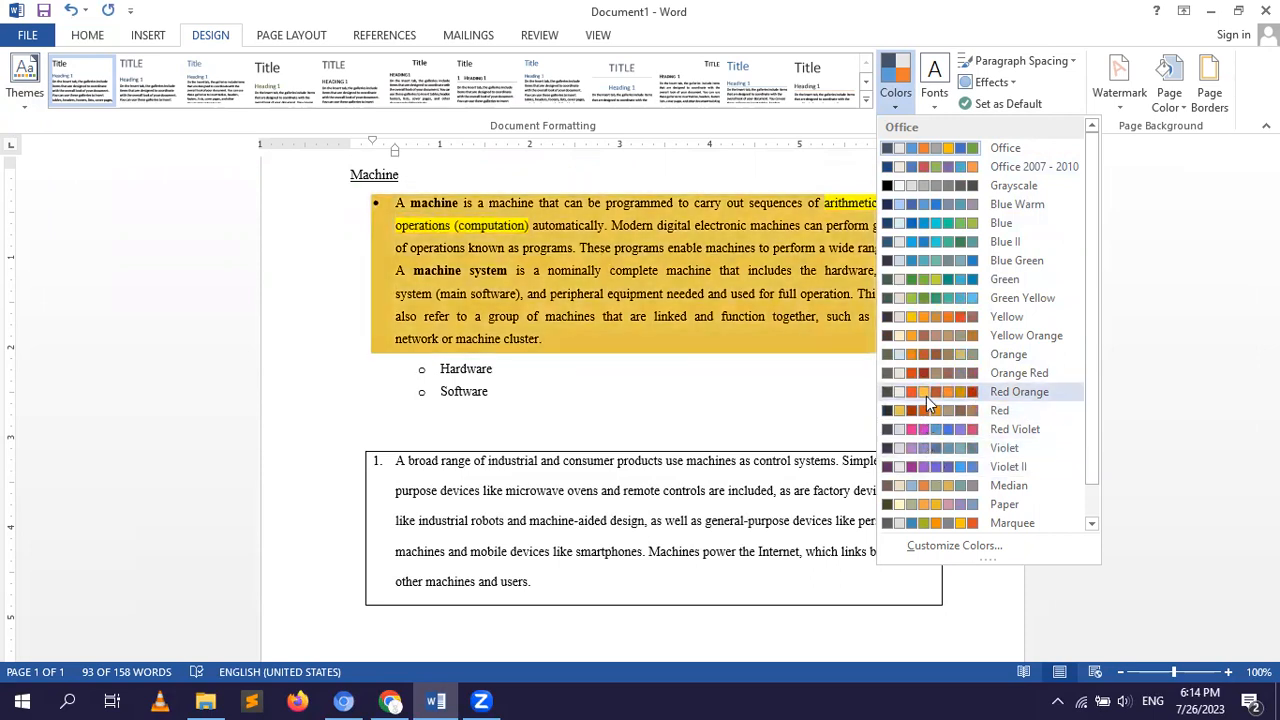
left_click(939, 504)
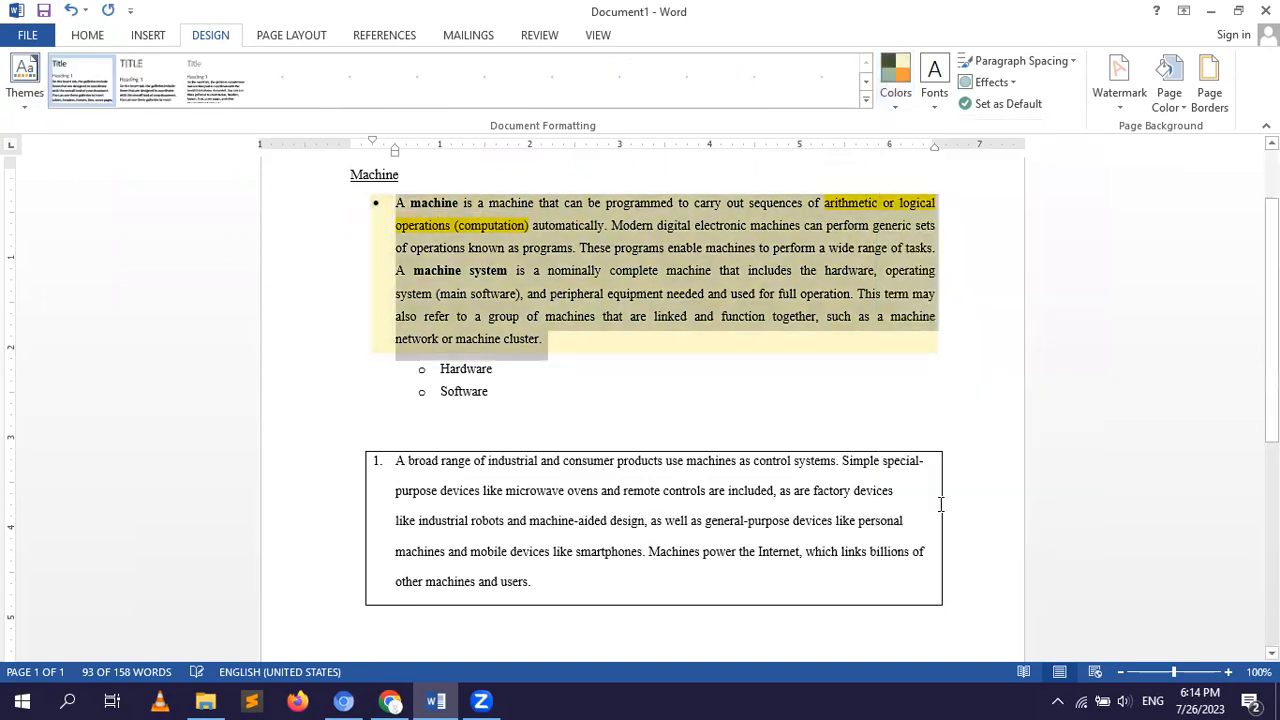
left_click(896, 105)
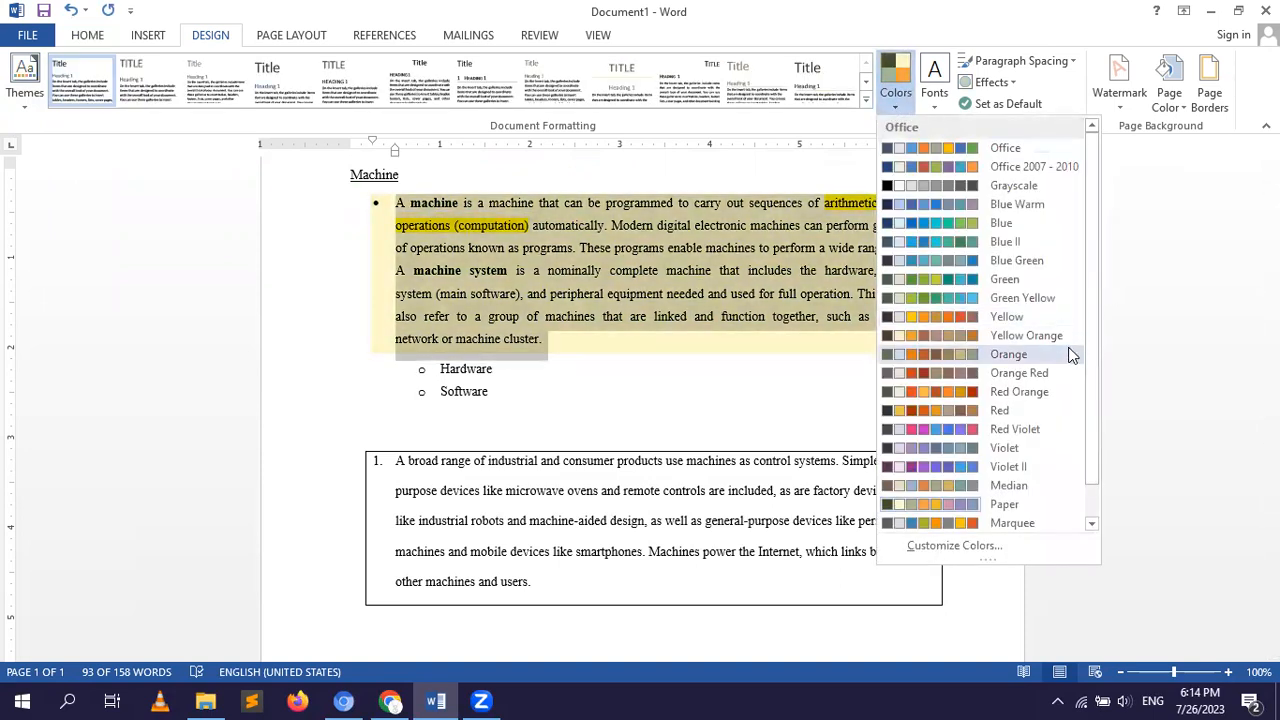
left_click_drag(1090, 354, 1098, 398)
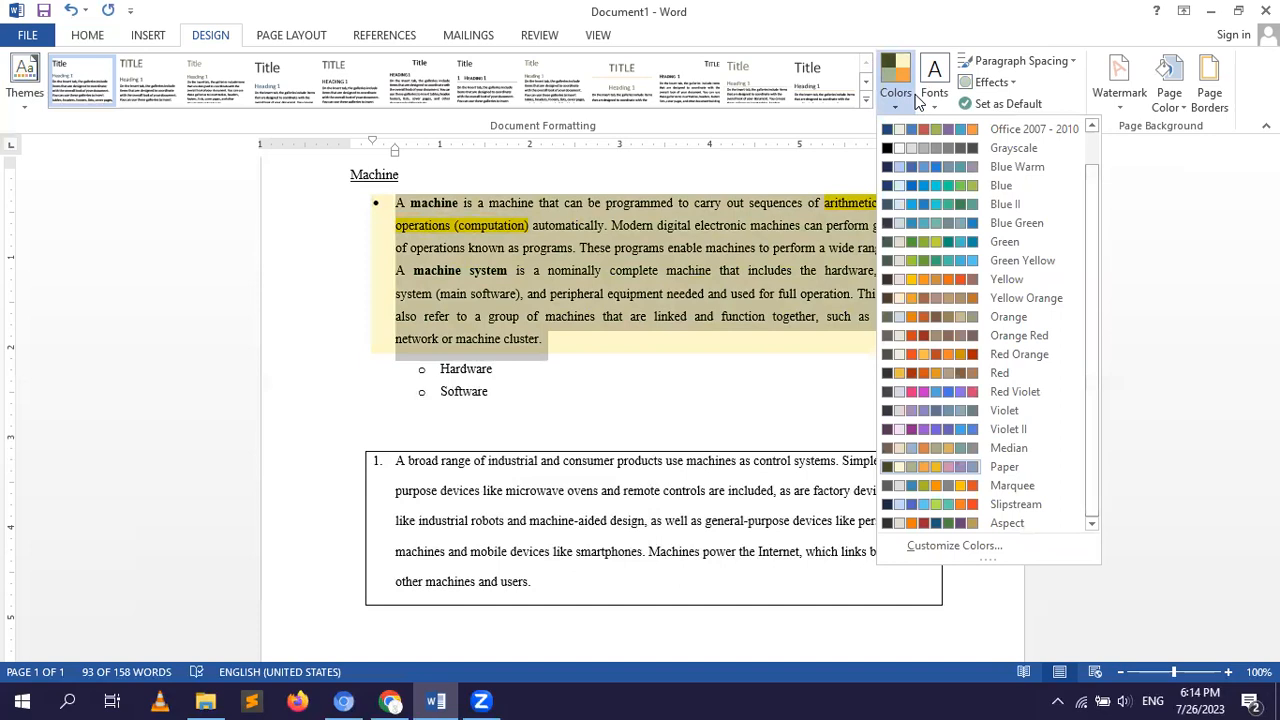
Look through the available theme font sets and close the list without choosing one.
left_click(935, 97)
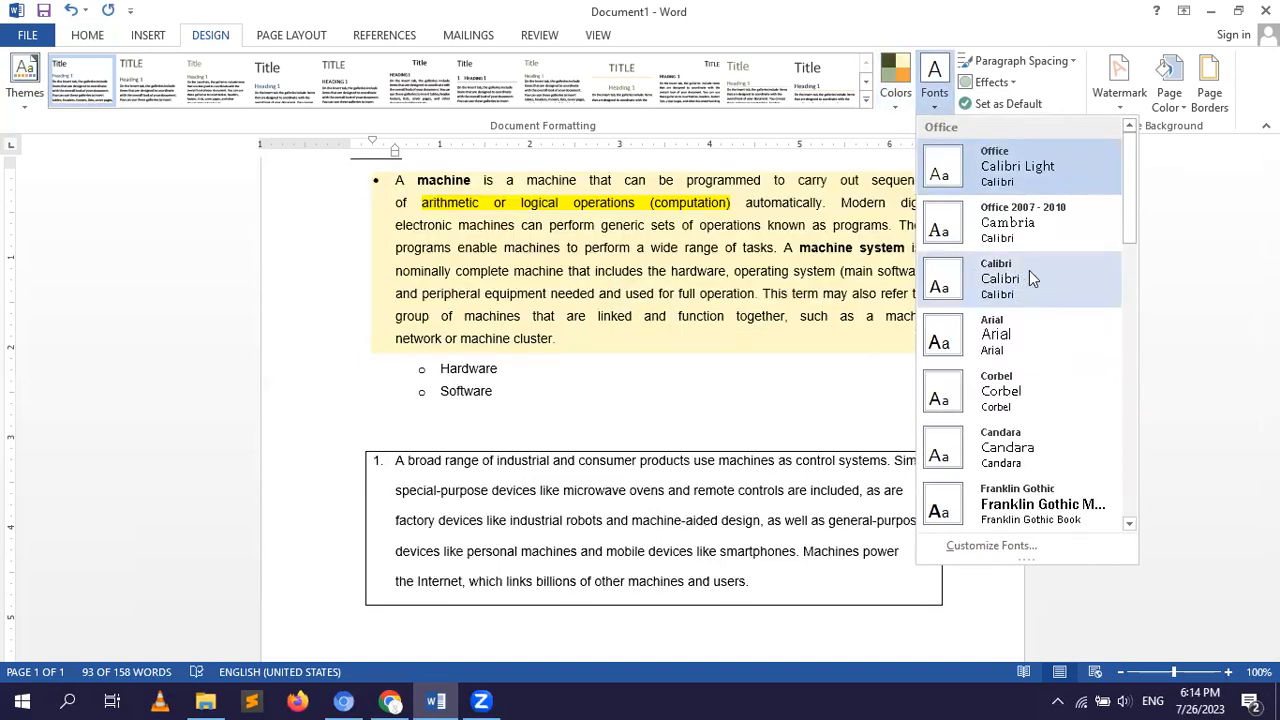
left_click_drag(1132, 201, 1133, 414)
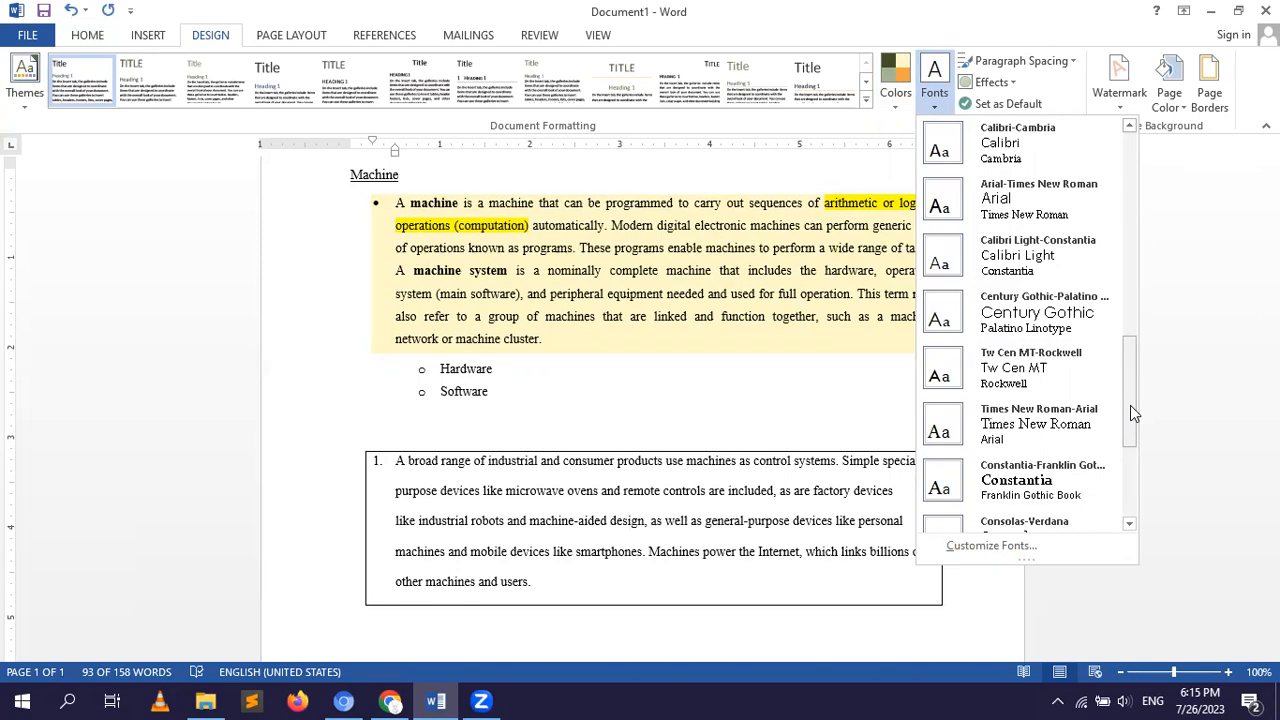
left_click(878, 164)
Look through the paragraph spacing presets, with the text from the first paragraph to the bordered paragraph selected, without applying any.
left_click(1059, 66)
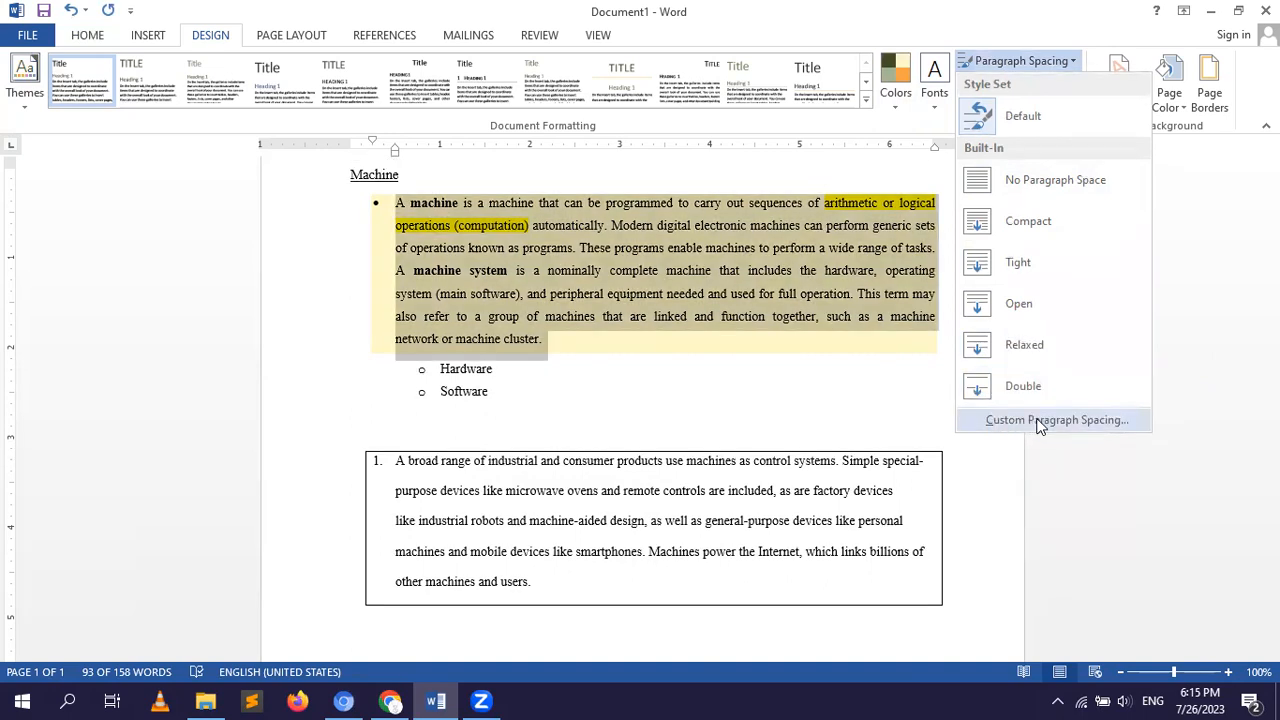
left_click(818, 391)
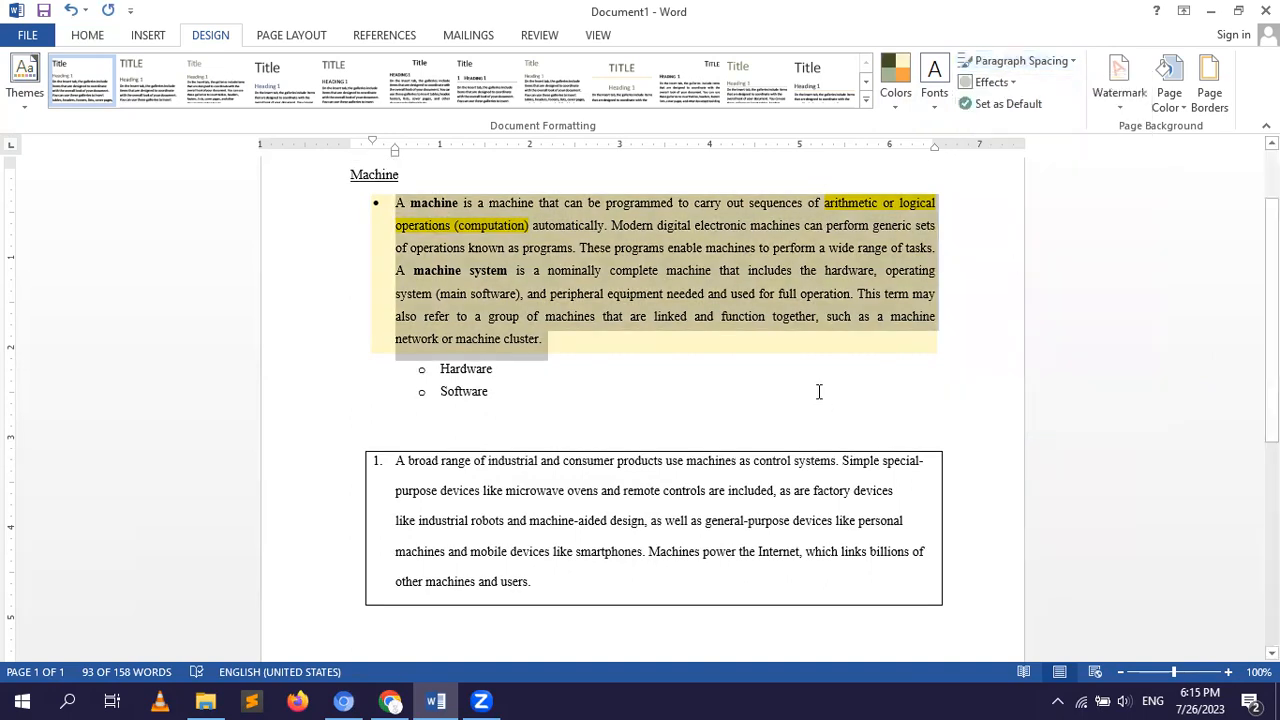
left_click(269, 280)
left_click(328, 301)
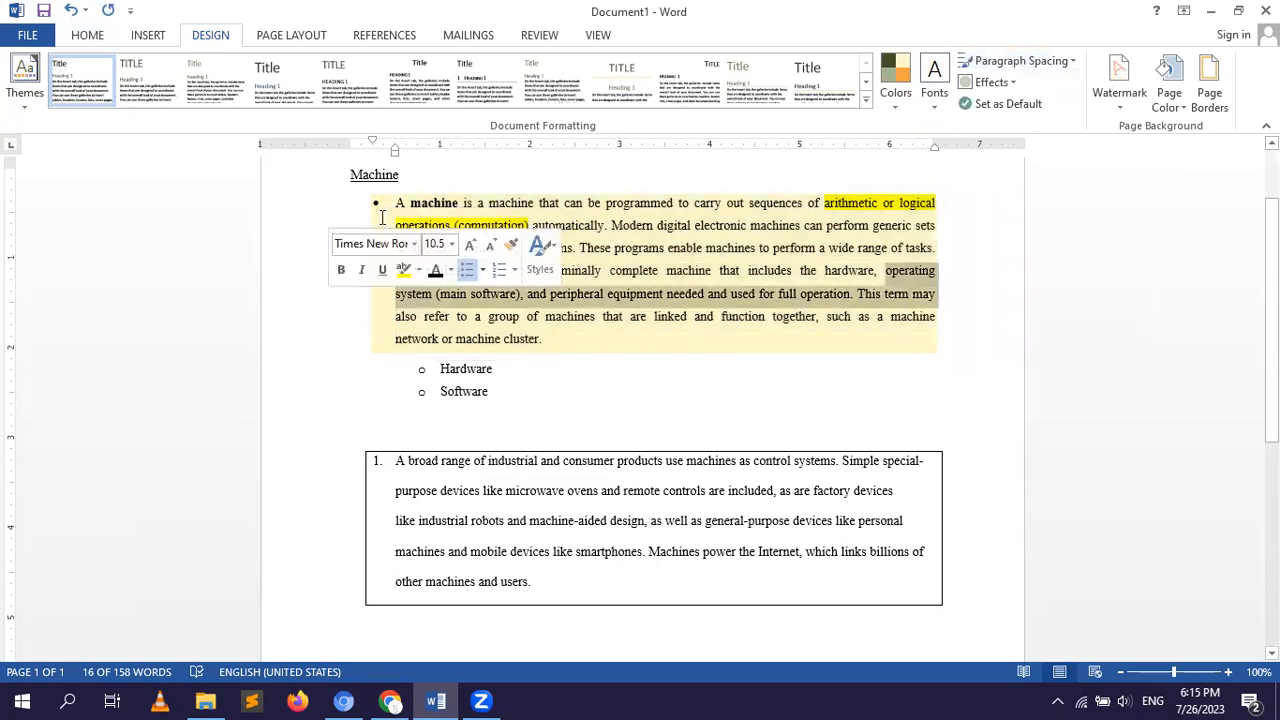
left_click_drag(396, 205, 709, 603)
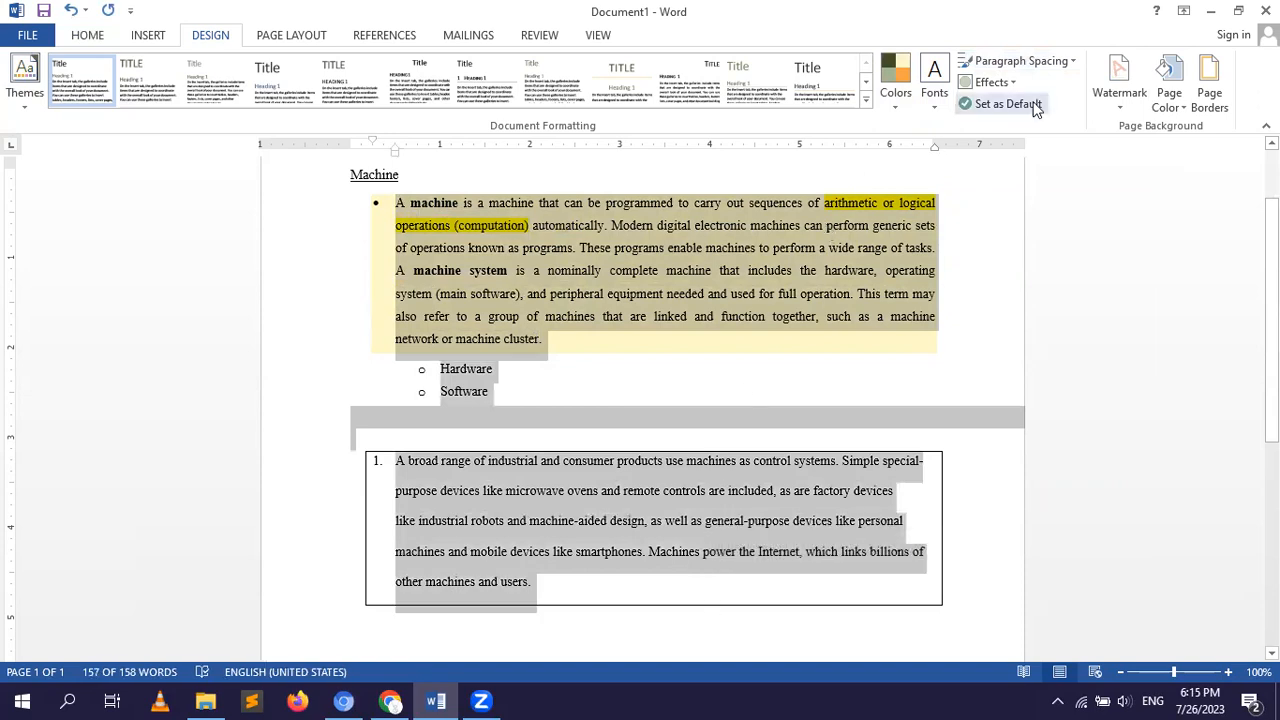
left_click(1037, 60)
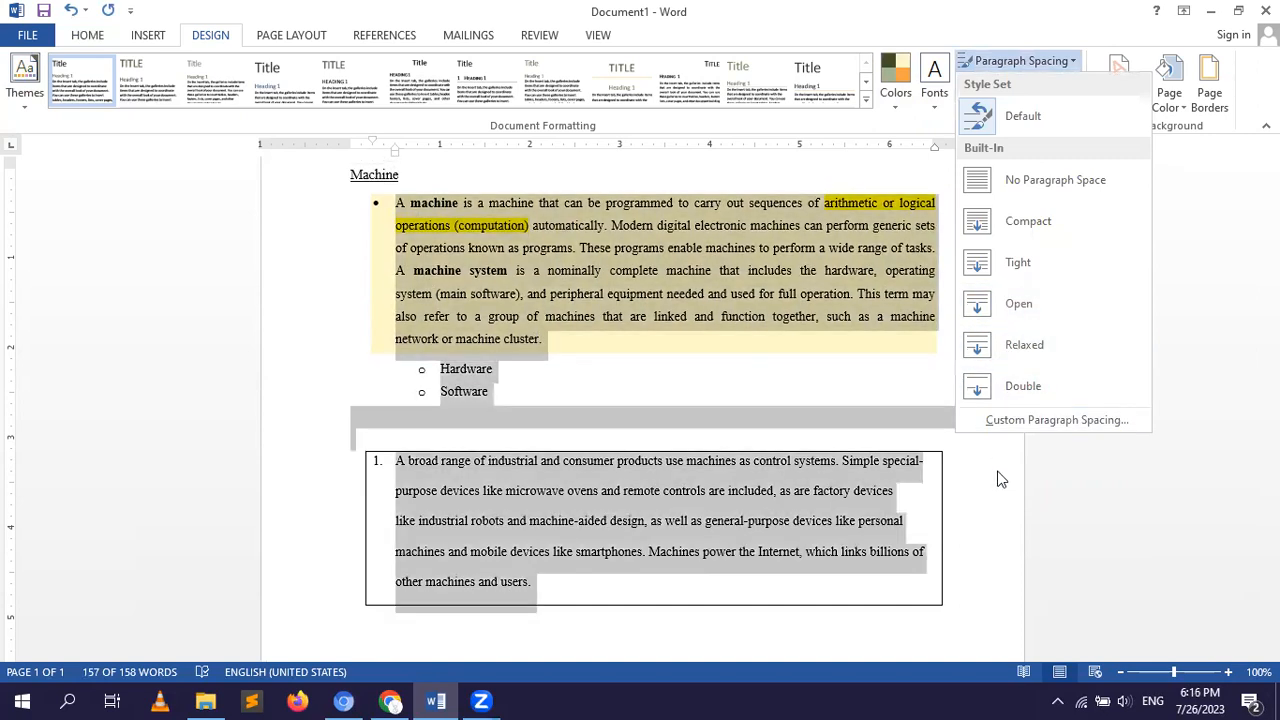
left_click(999, 472)
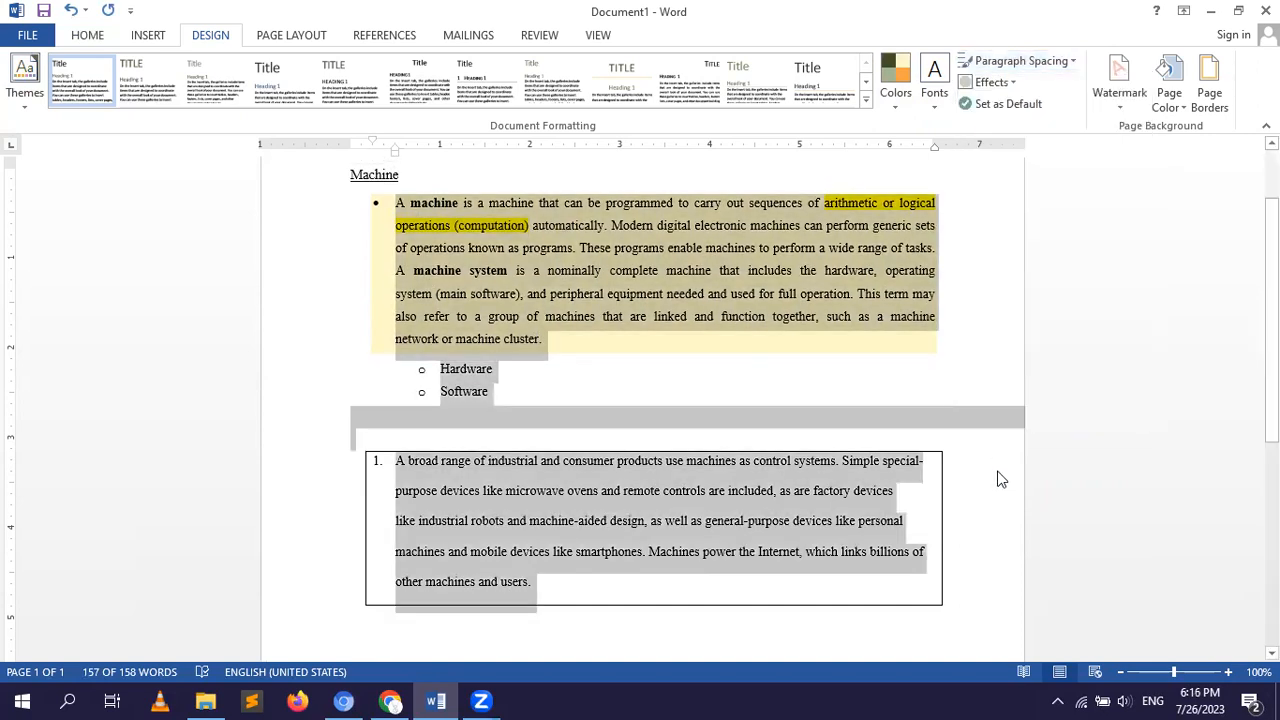
Look through the available theme effects without choosing one, and clear the text selection.
left_click(1010, 86)
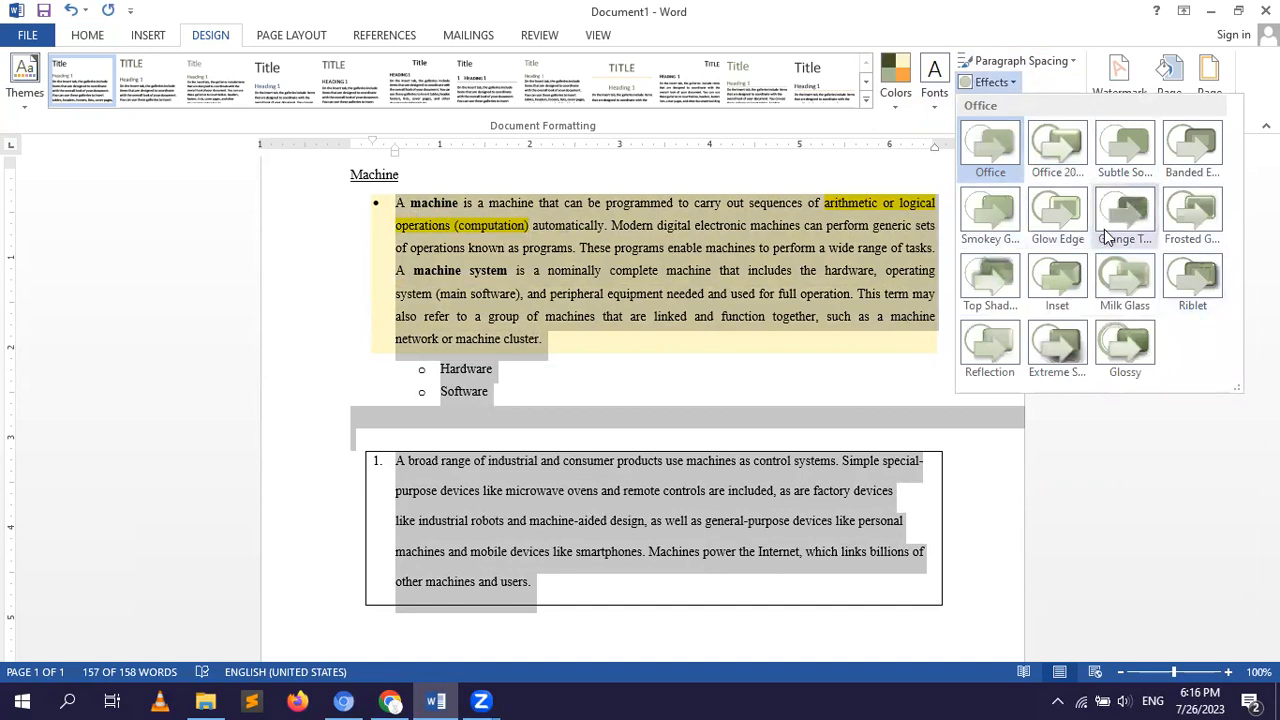
key("Escape")
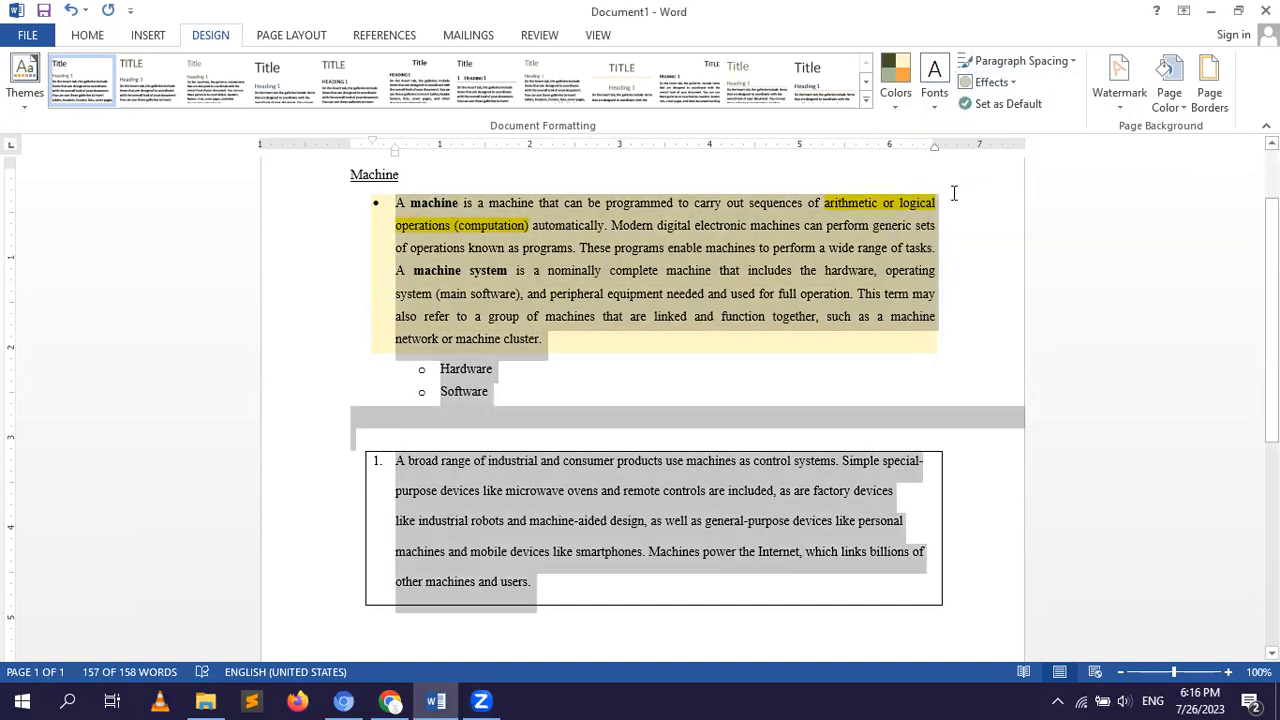
left_click(1000, 83)
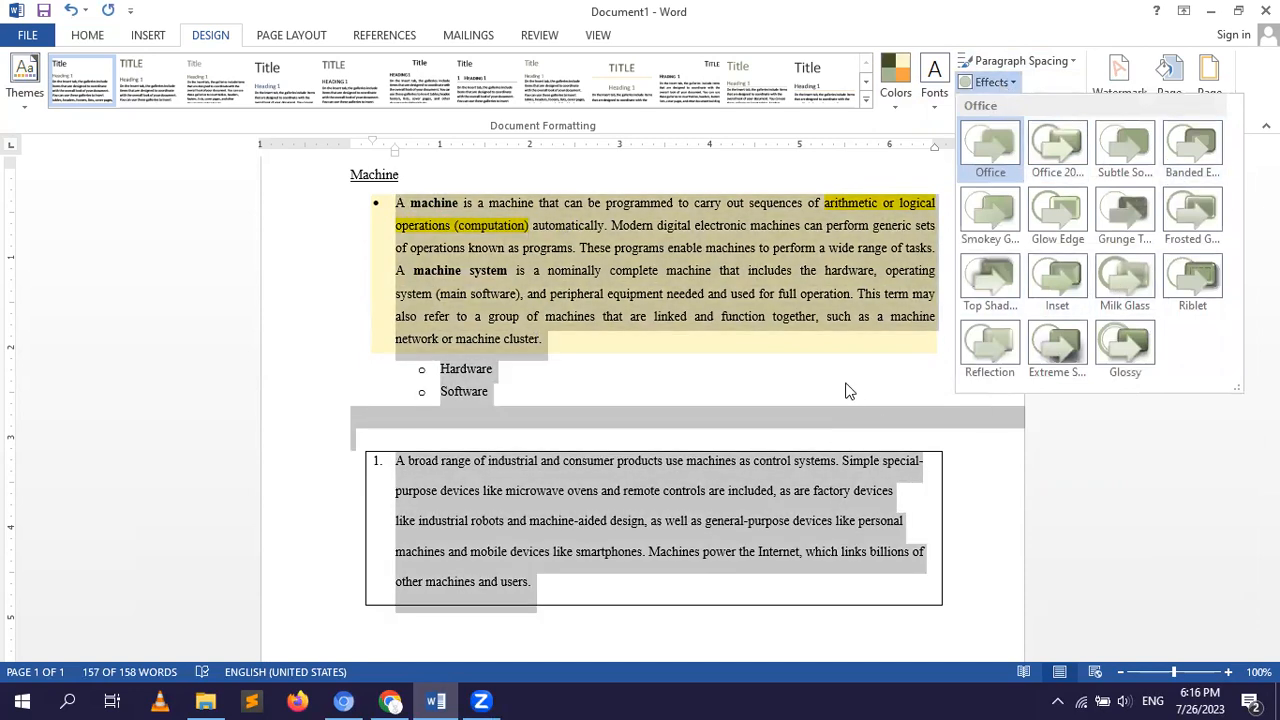
left_click(846, 390)
left_click(846, 382)
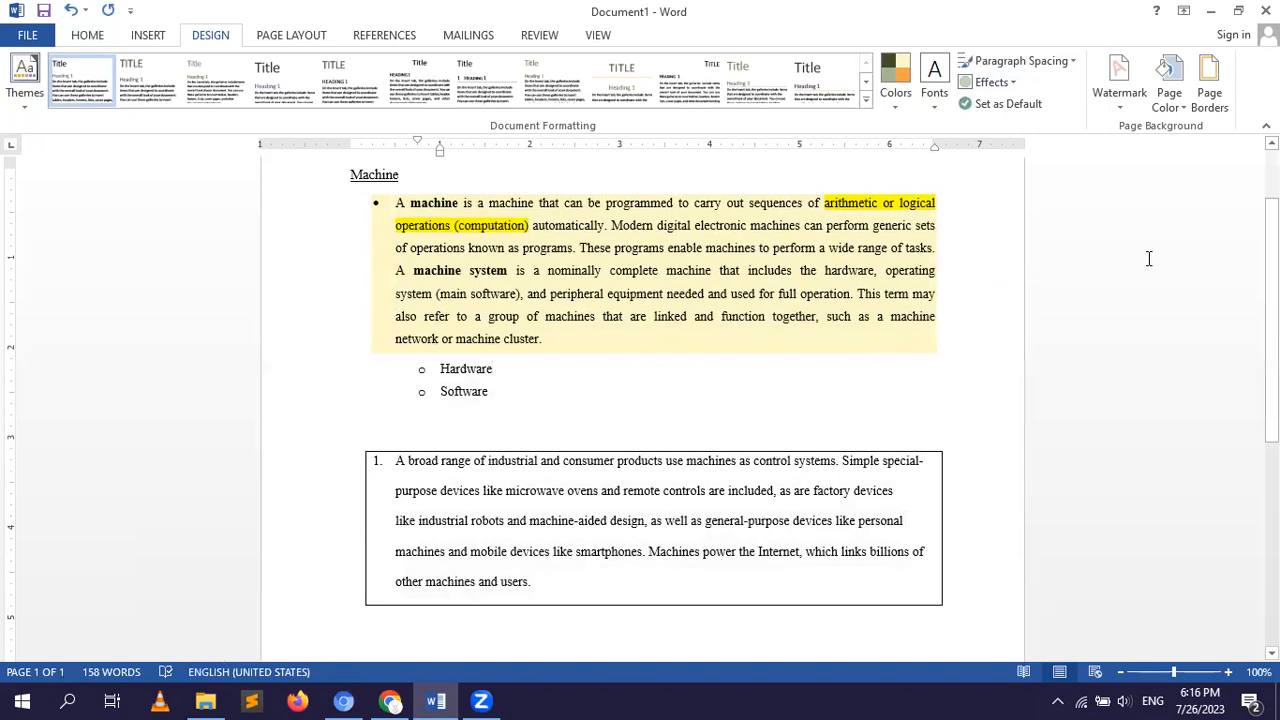
Add the CONFIDENTIAL 1 watermark to the document and zoom out to 50% to see the whole page.
left_click(1125, 92)
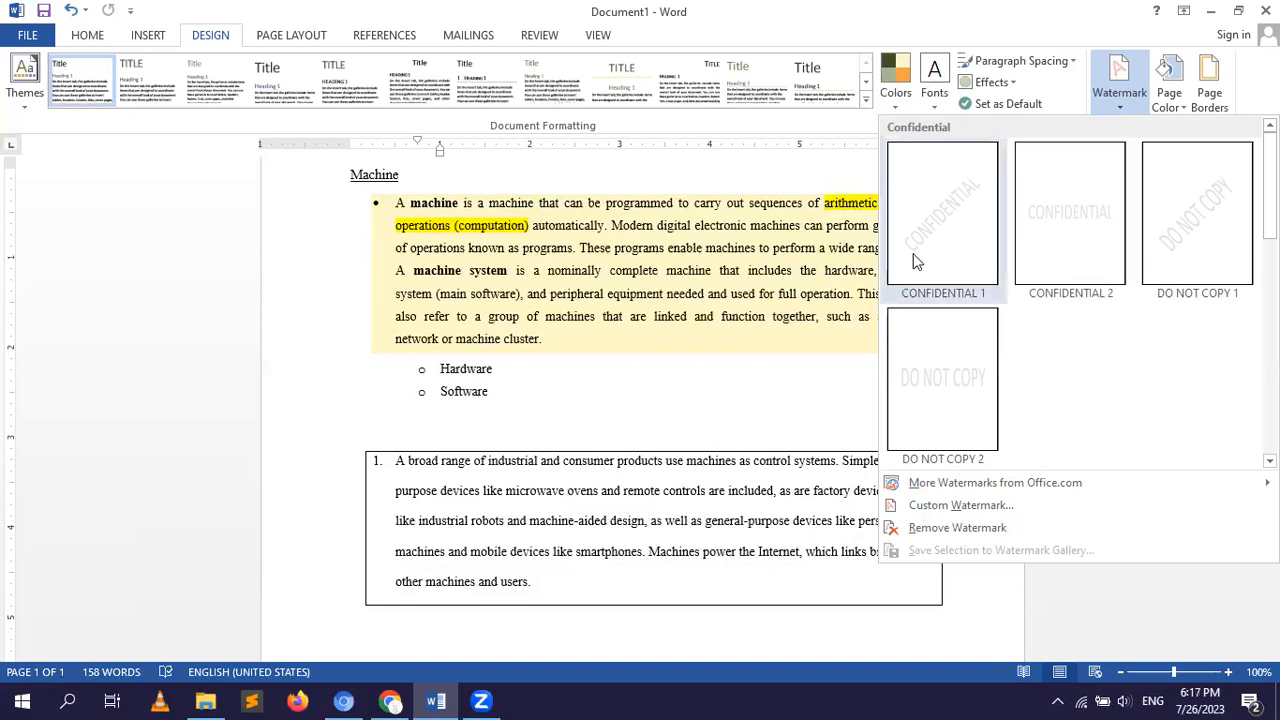
left_click(937, 242)
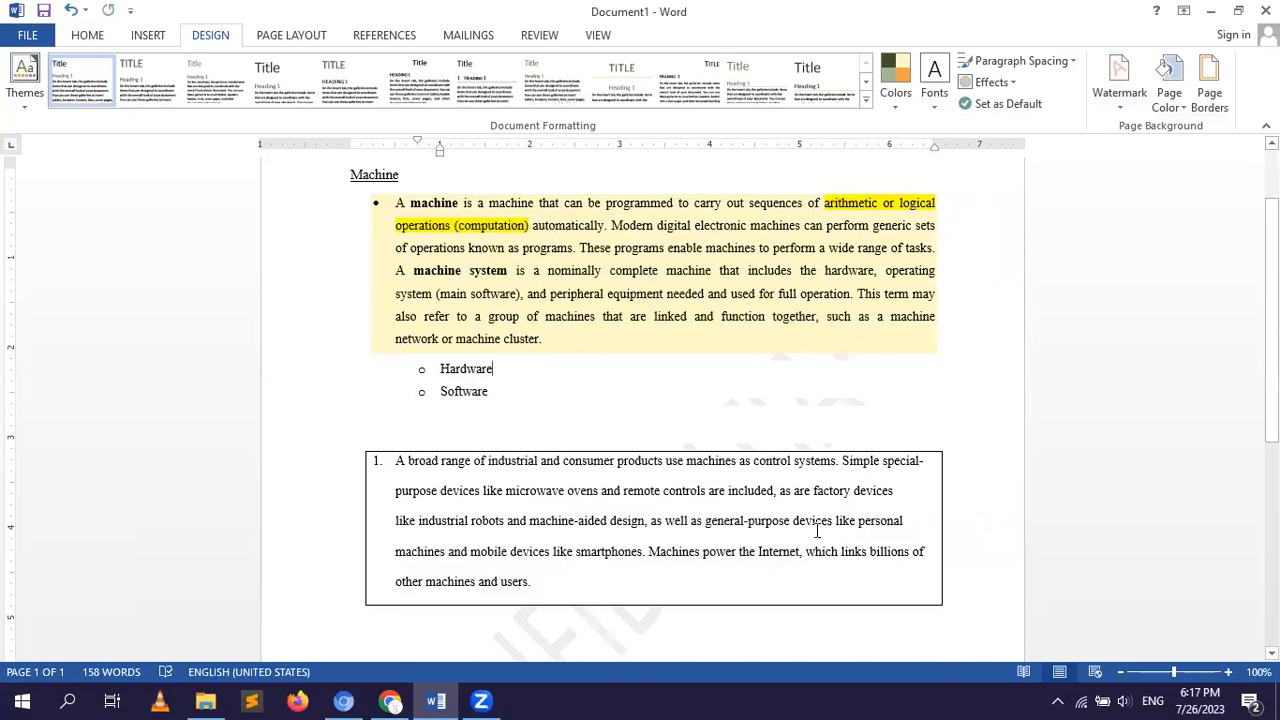
left_click(1121, 674)
left_click(1121, 674)
left_click(1121, 674)
left_click(1121, 674)
left_click(1121, 674)
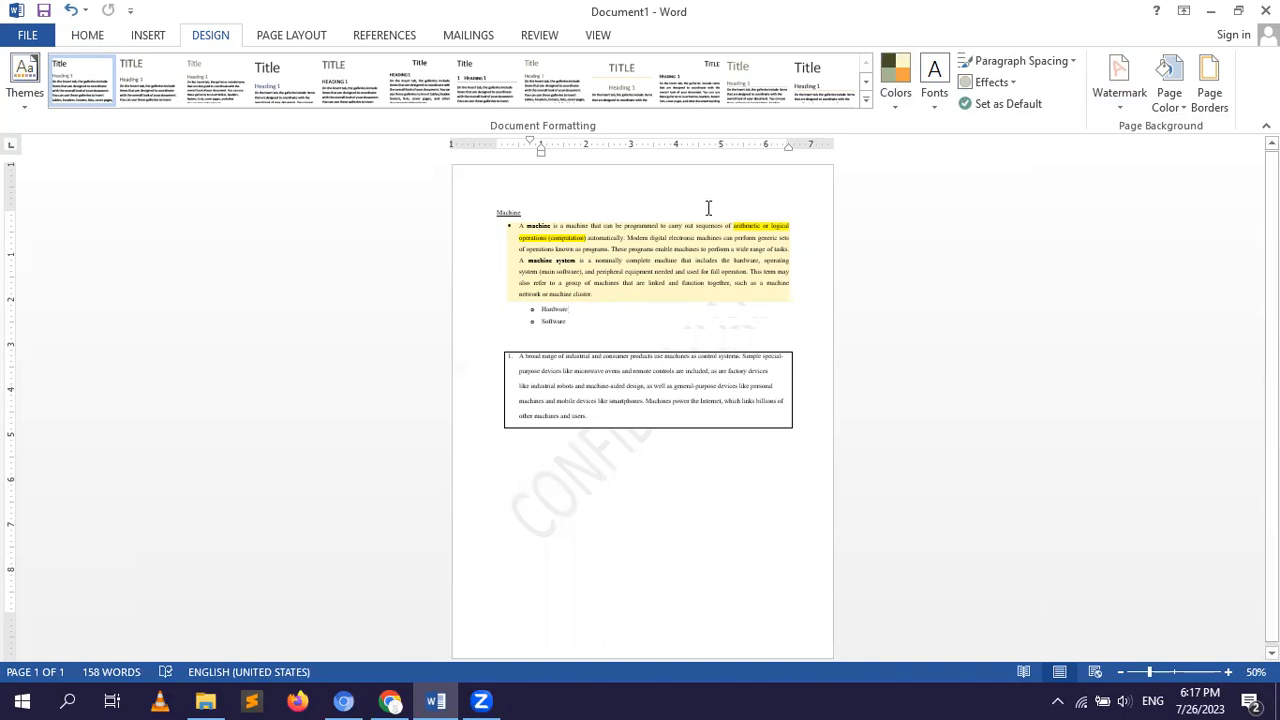
Set the page background to the darkest purple theme color.
left_click(1176, 100)
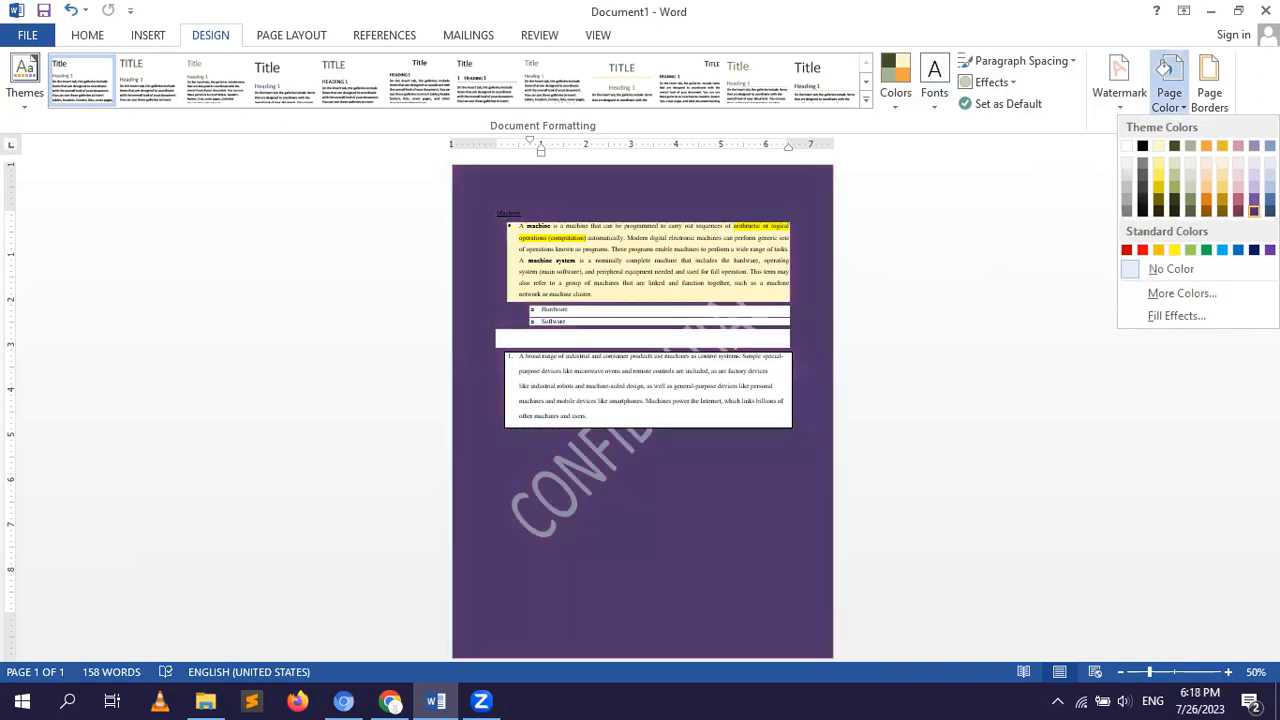
left_click(1254, 211)
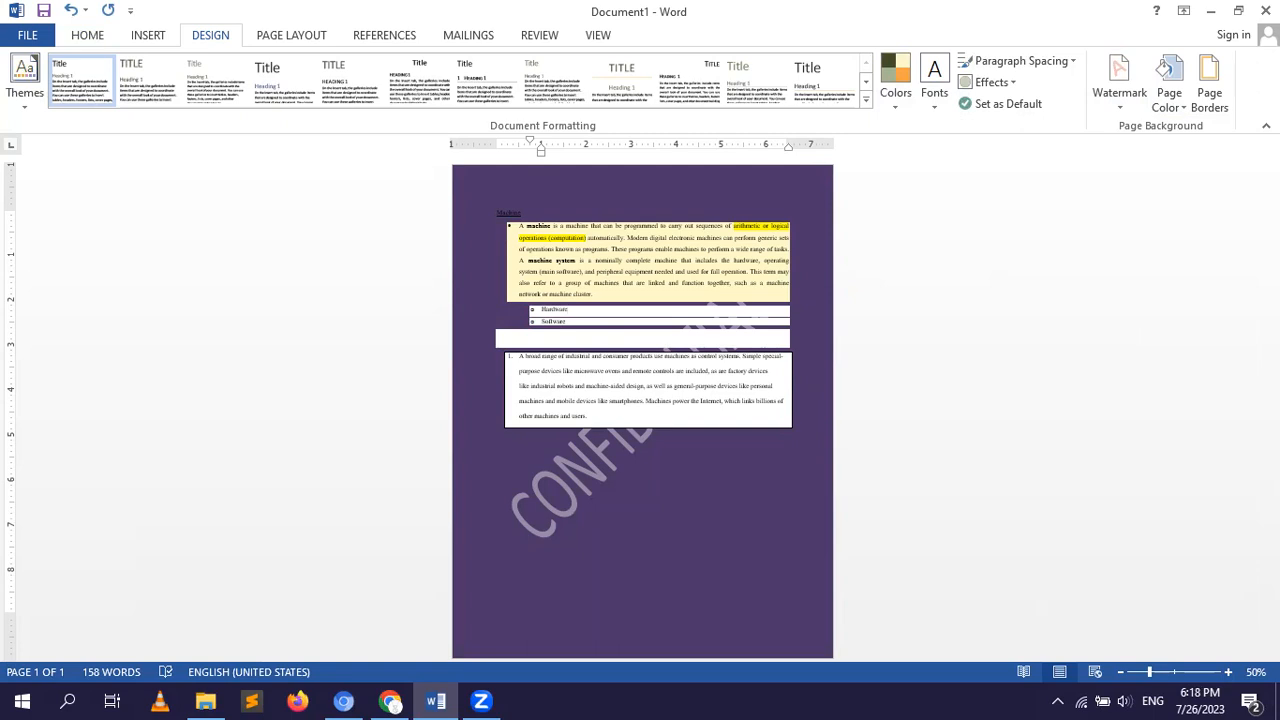
Start a page border with the 3-D setting and a double line style of one thick and one thin line.
left_click(1207, 93)
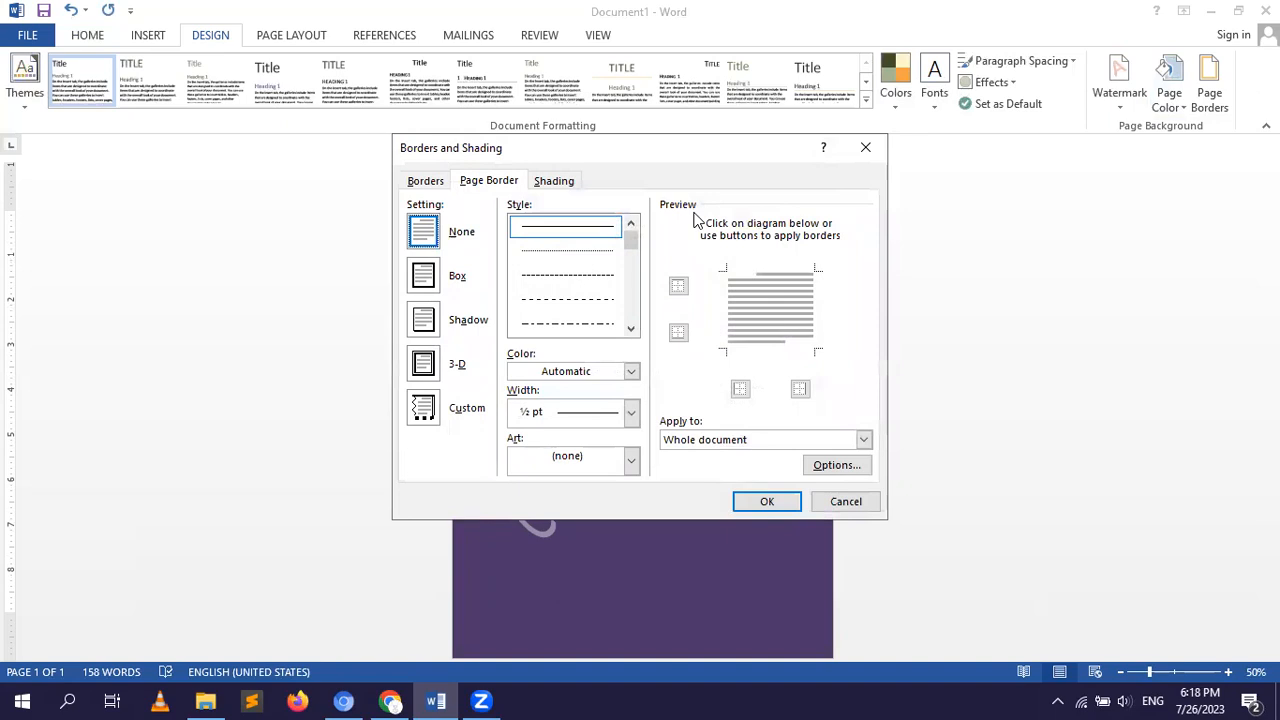
left_click(424, 276)
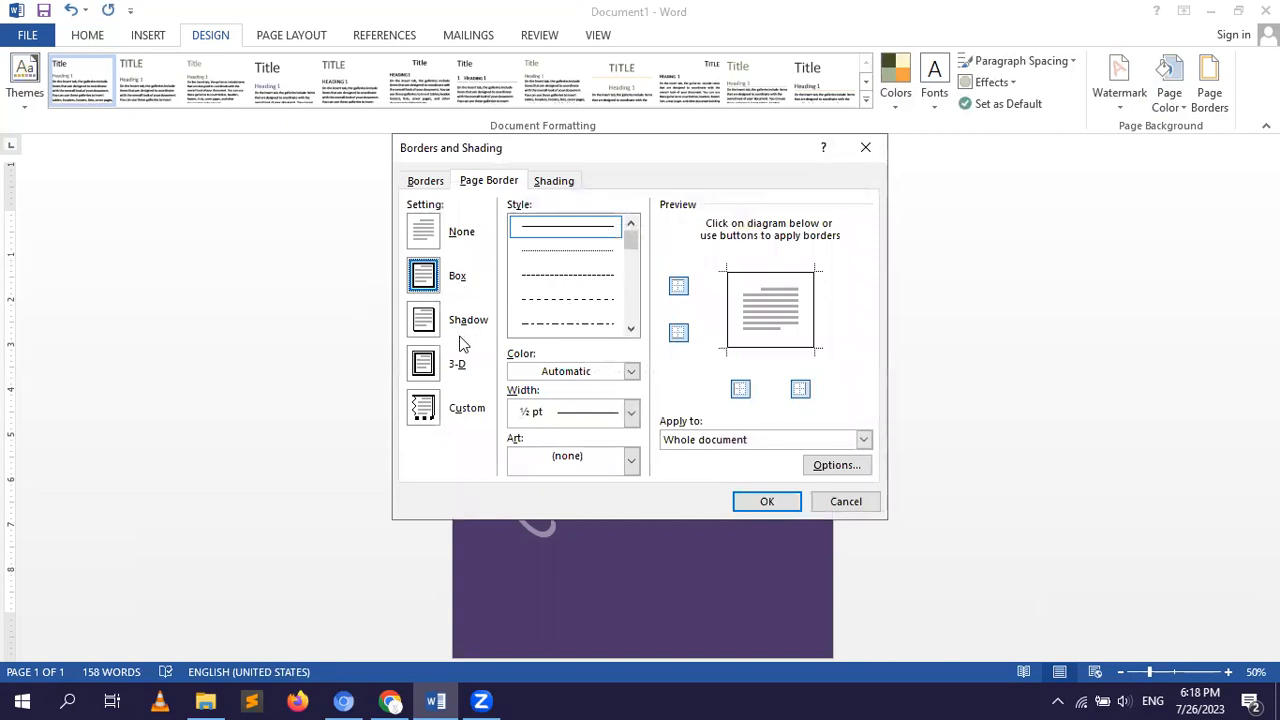
left_click(421, 368)
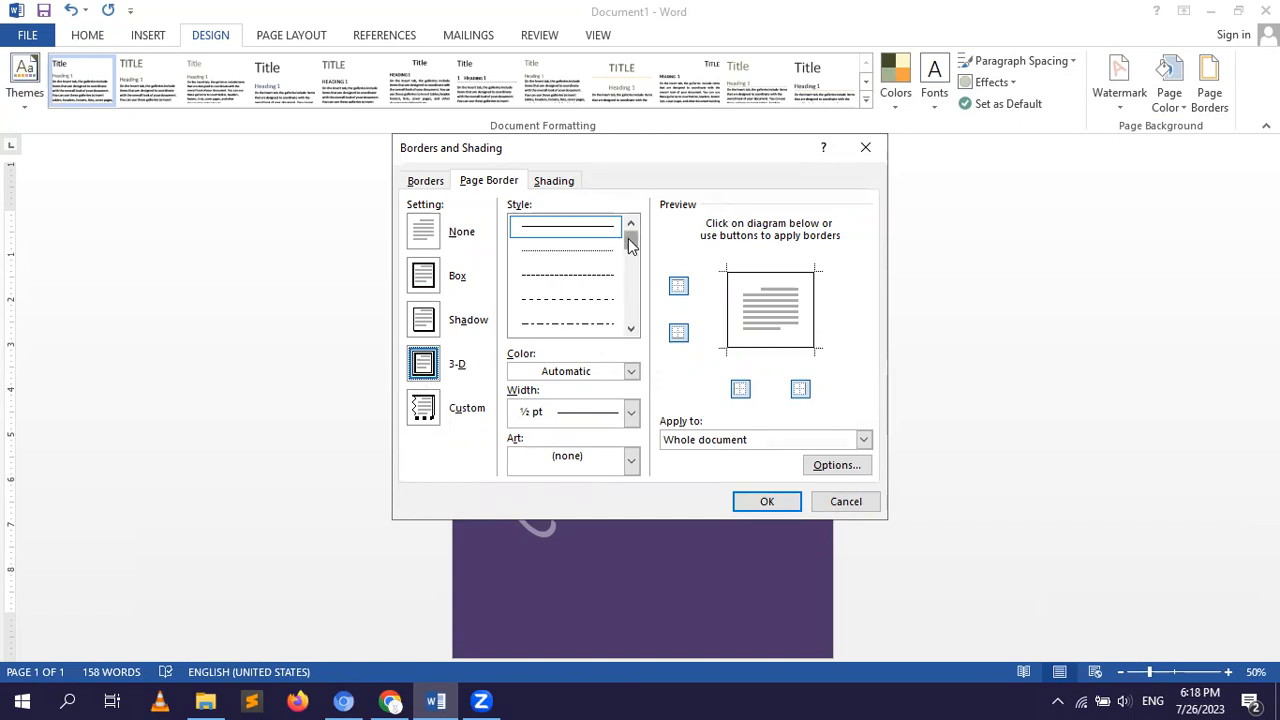
left_click_drag(628, 242, 628, 272)
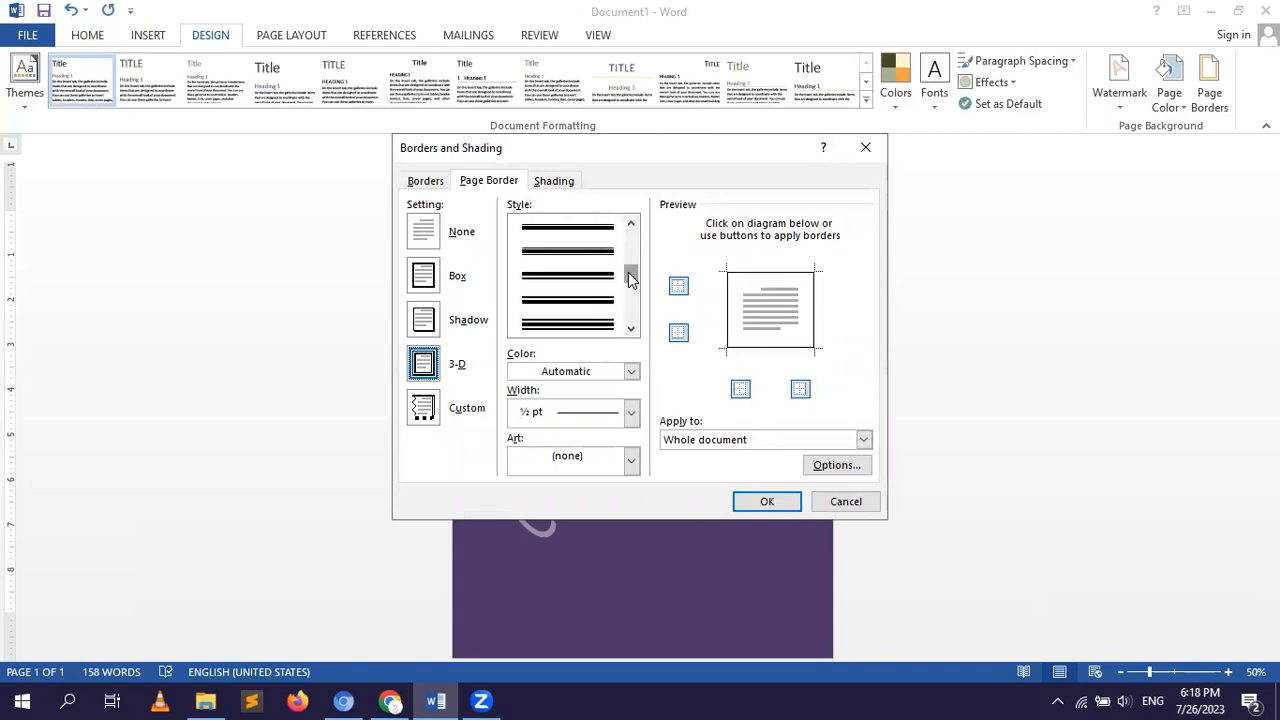
left_click(594, 310)
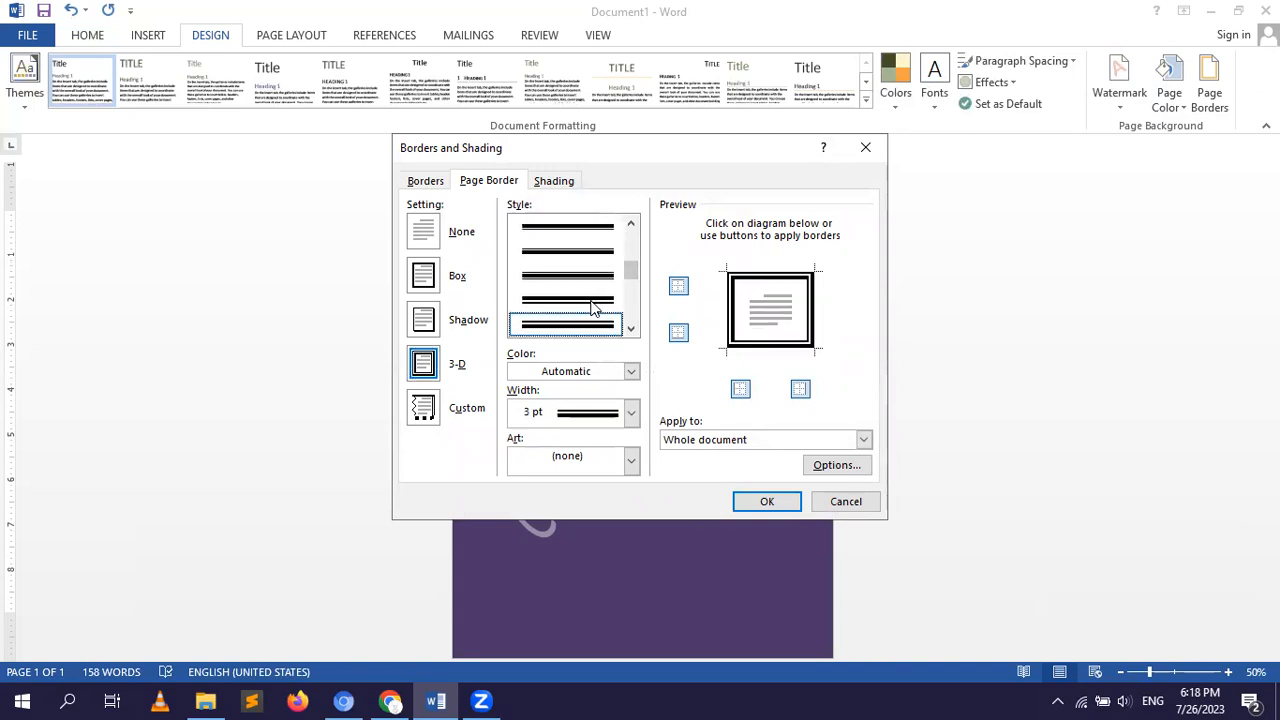
Make the page border dark yellow and 4 ½ pt wide, and apply it to this section, all except first page.
left_click(631, 372)
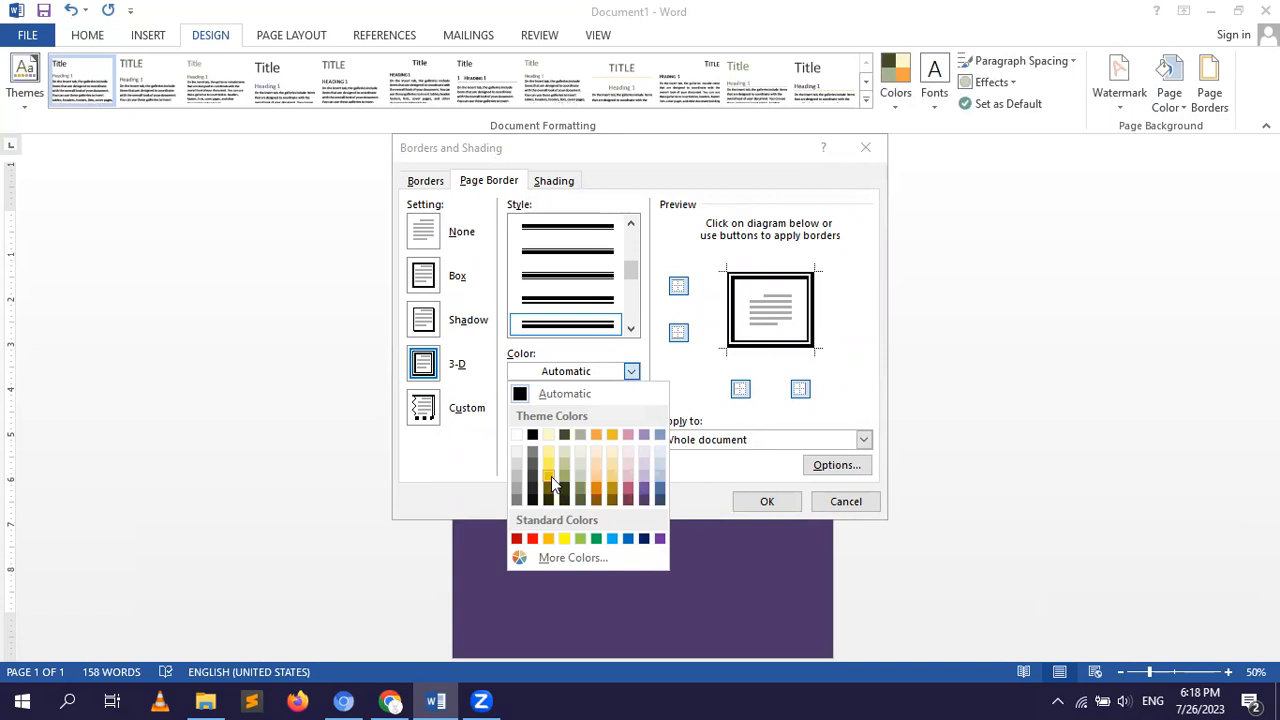
left_click(551, 482)
left_click(632, 413)
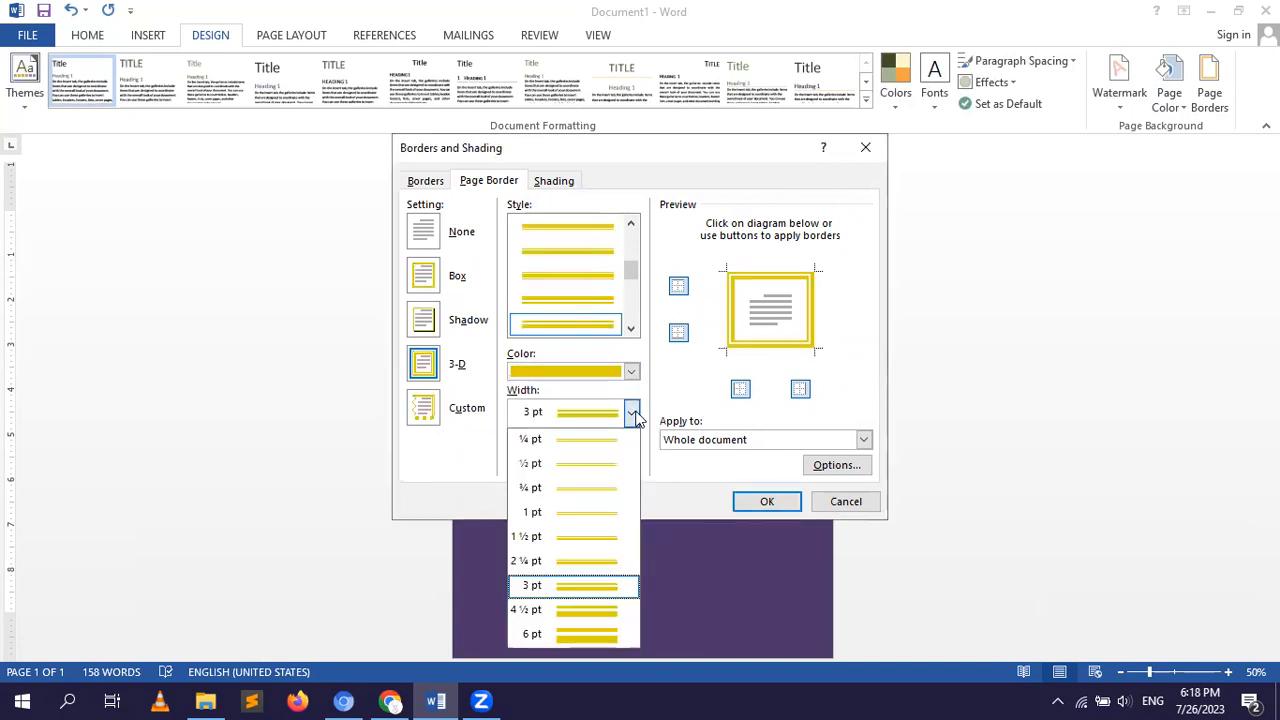
left_click(594, 609)
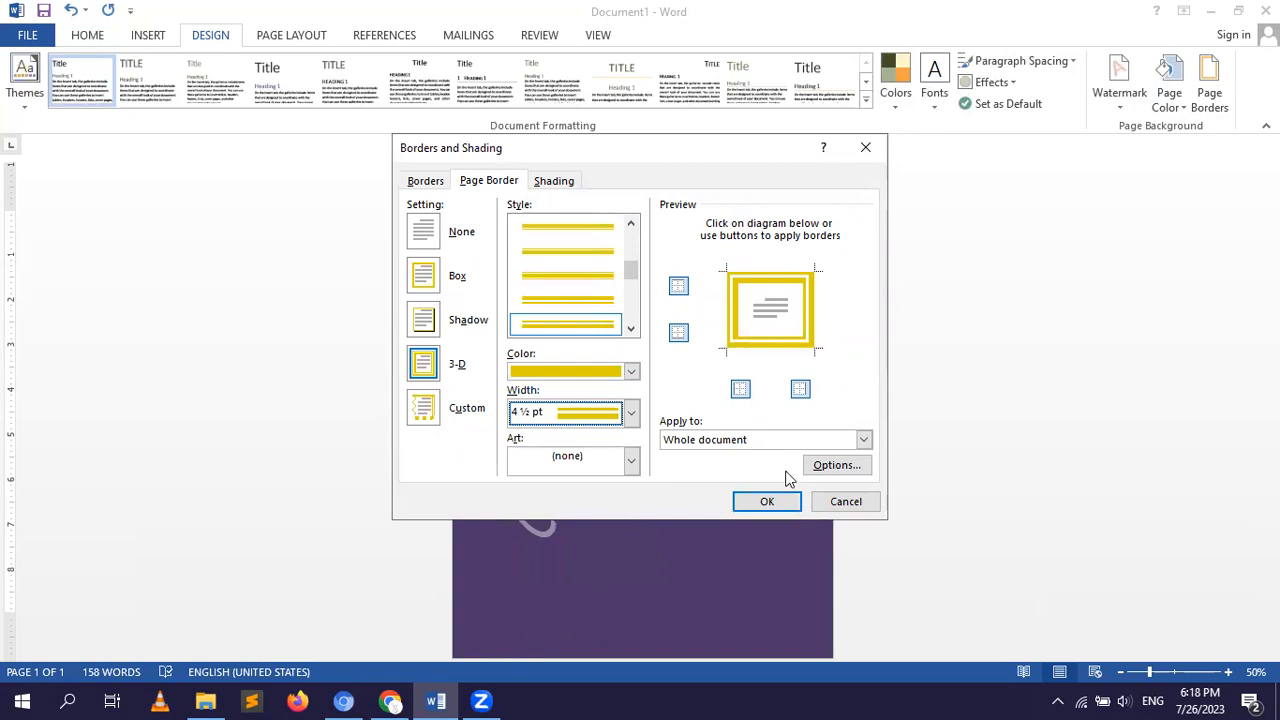
left_click(863, 440)
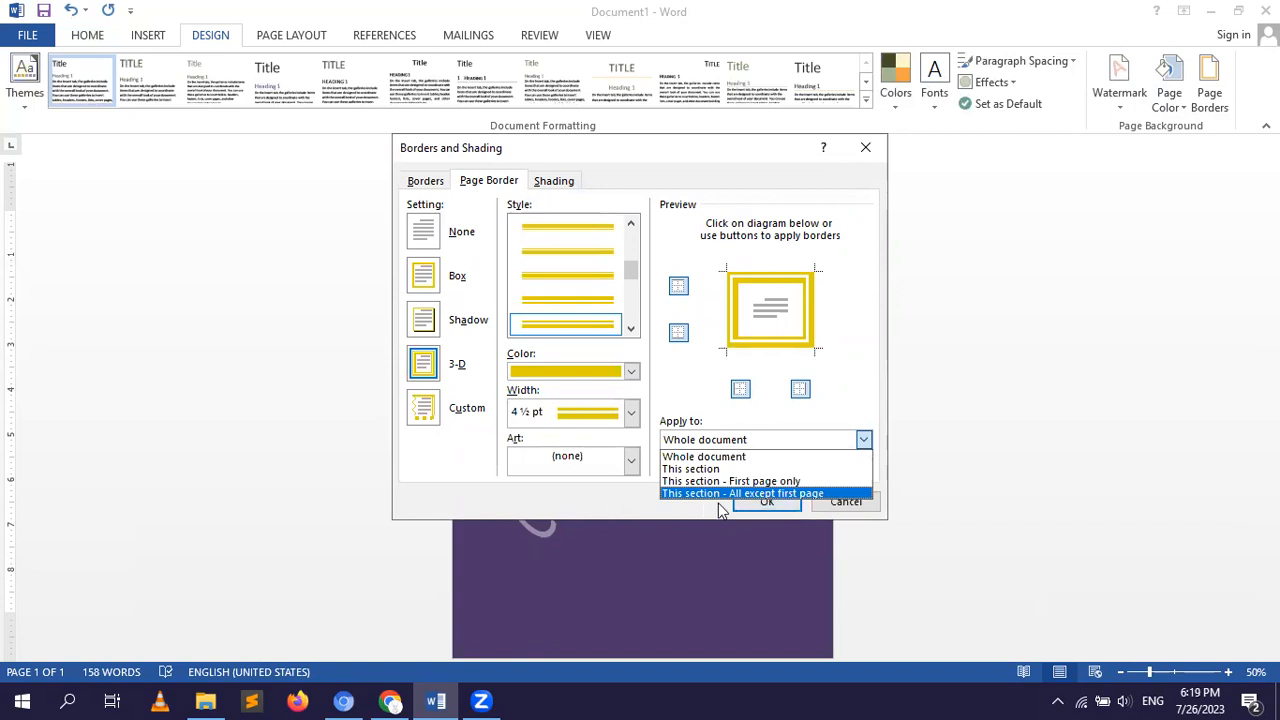
left_click(750, 497)
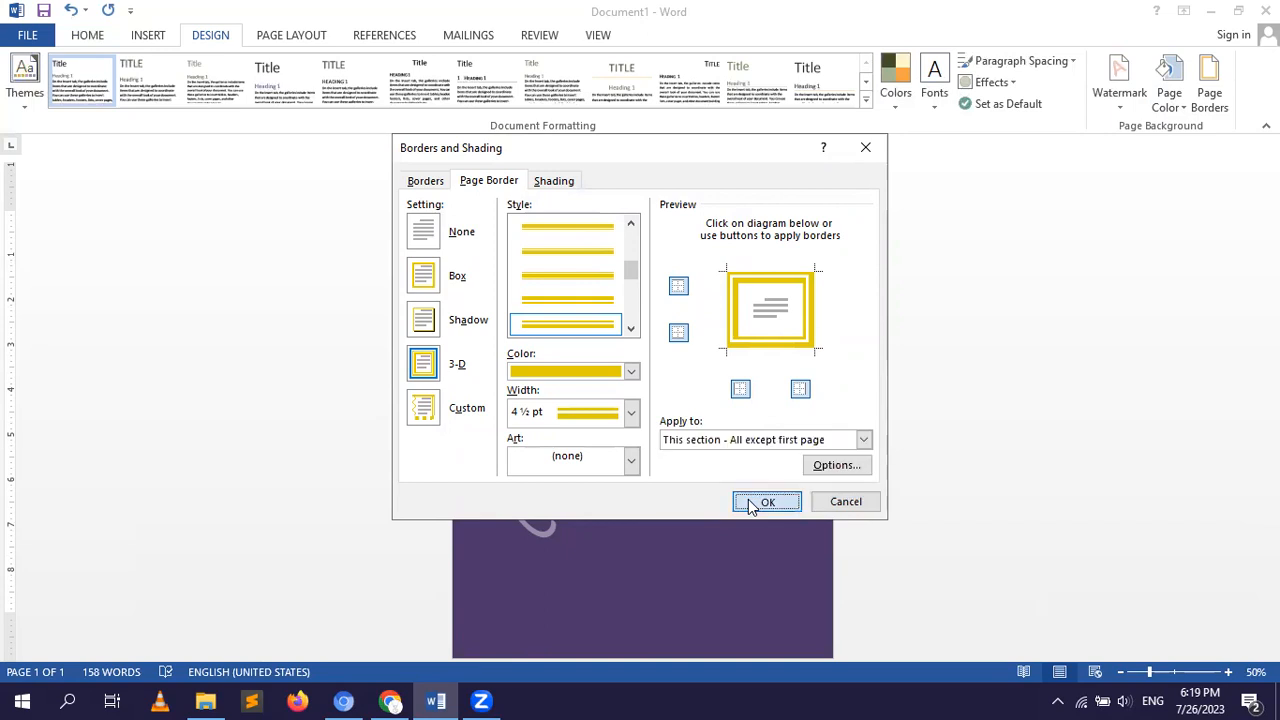
left_click(752, 503)
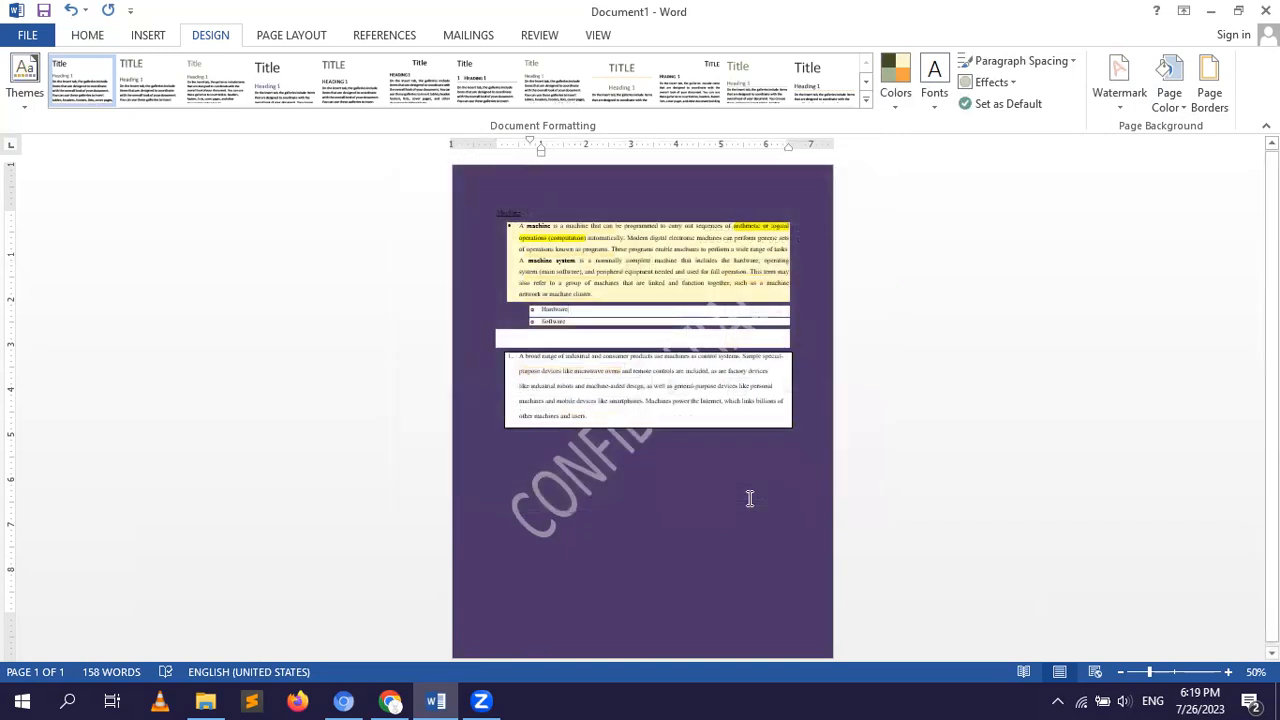
Change the page border setting to Box and apply it.
left_click(1195, 102)
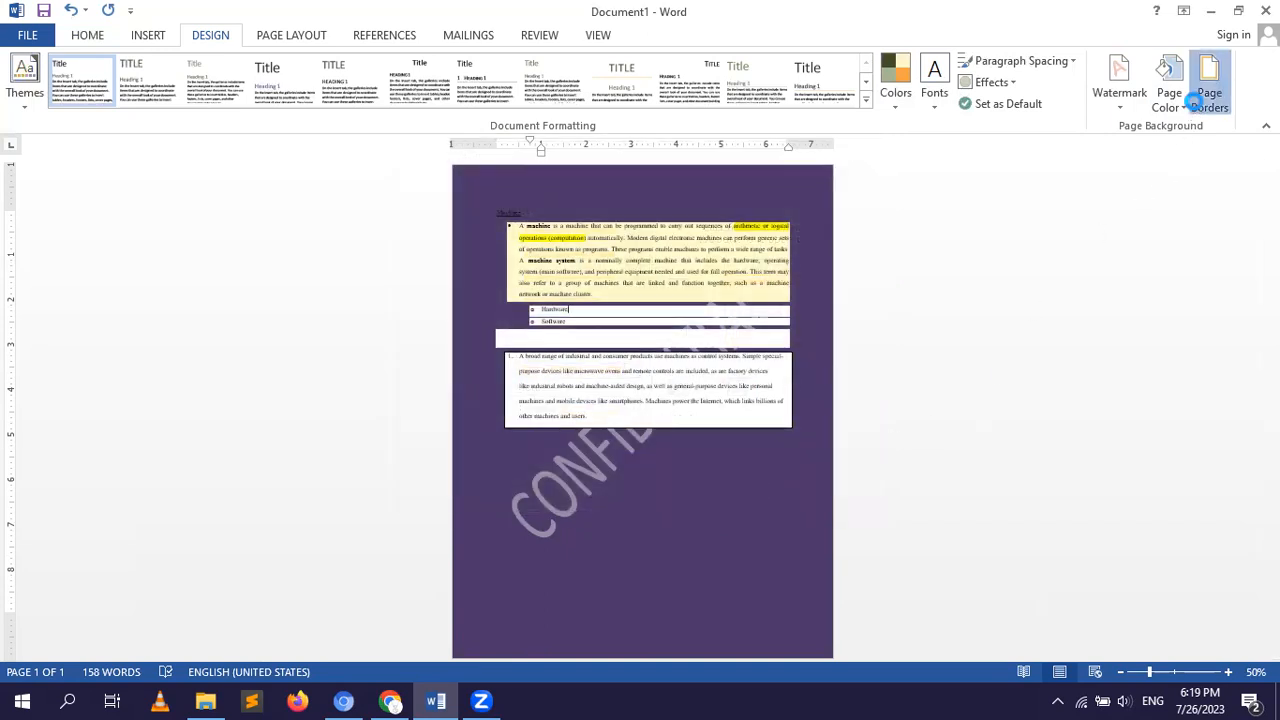
left_click(425, 278)
left_click(745, 500)
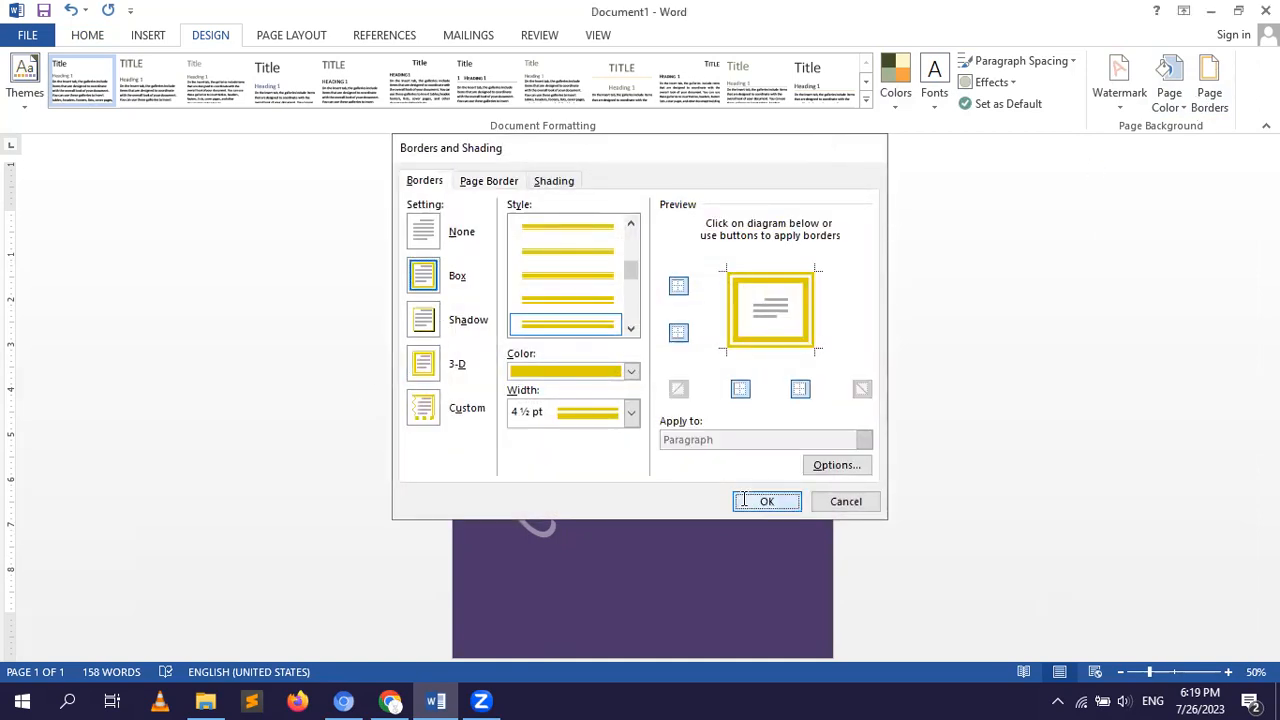
Remove the page background color.
left_click(1174, 110)
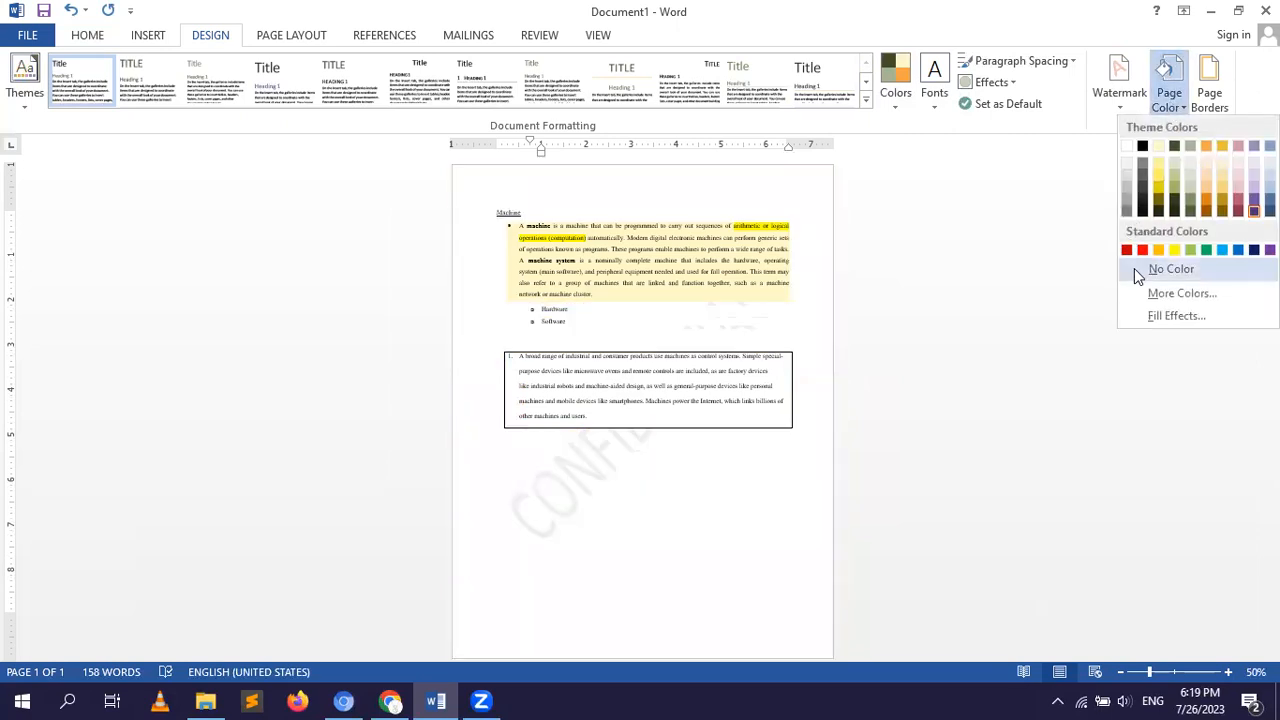
left_click(1134, 269)
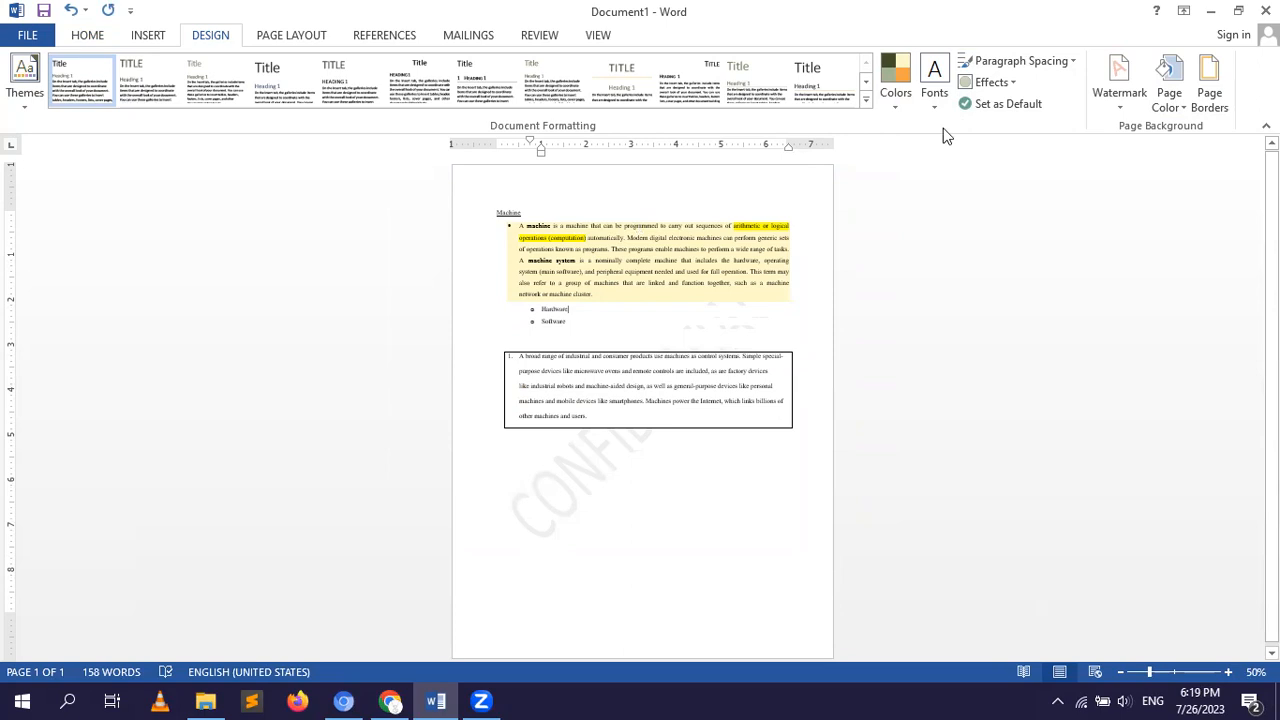
Set the page border color to Automatic and its width to ¾ pt, and apply the change.
left_click(1205, 103)
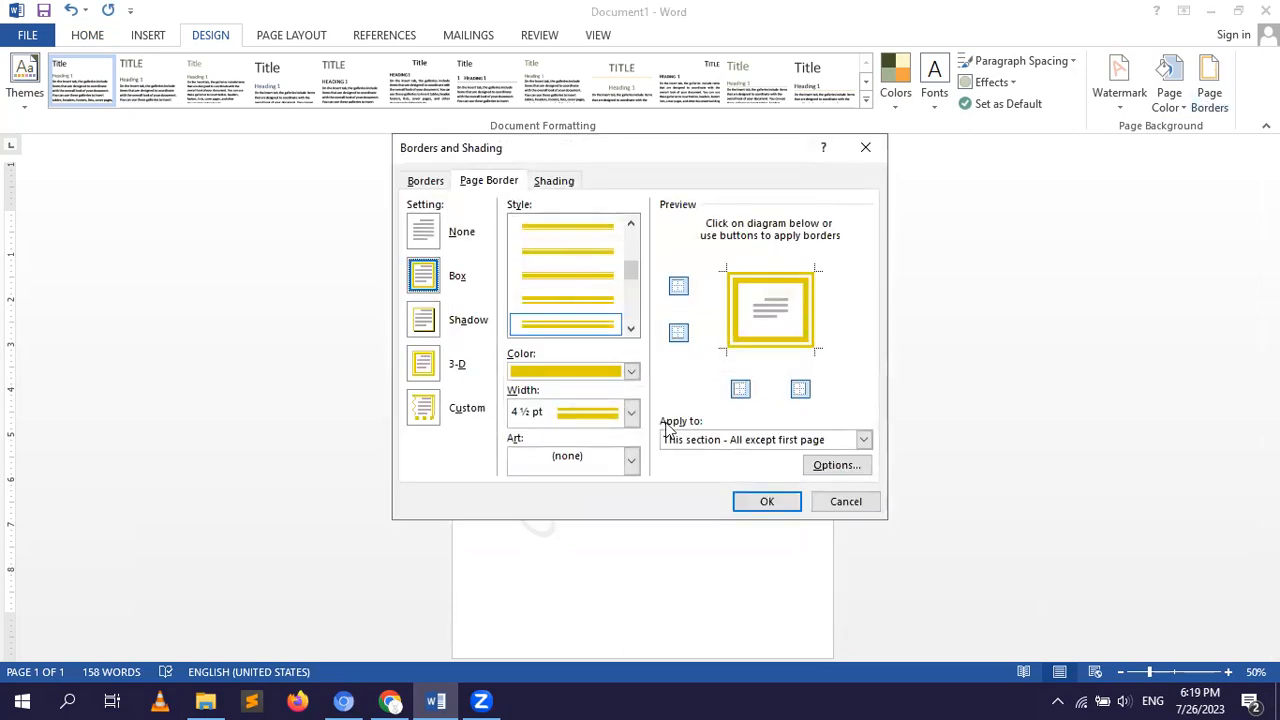
left_click(631, 371)
left_click(631, 371)
left_click(553, 392)
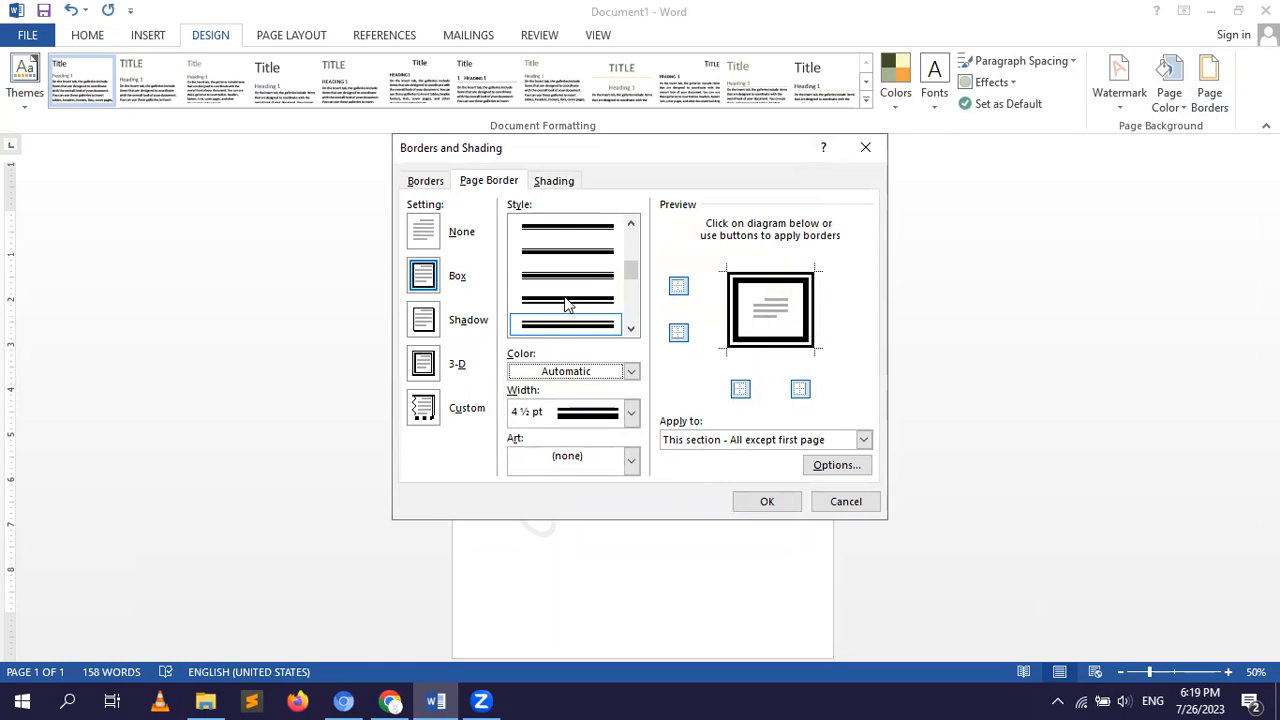
left_click(631, 411)
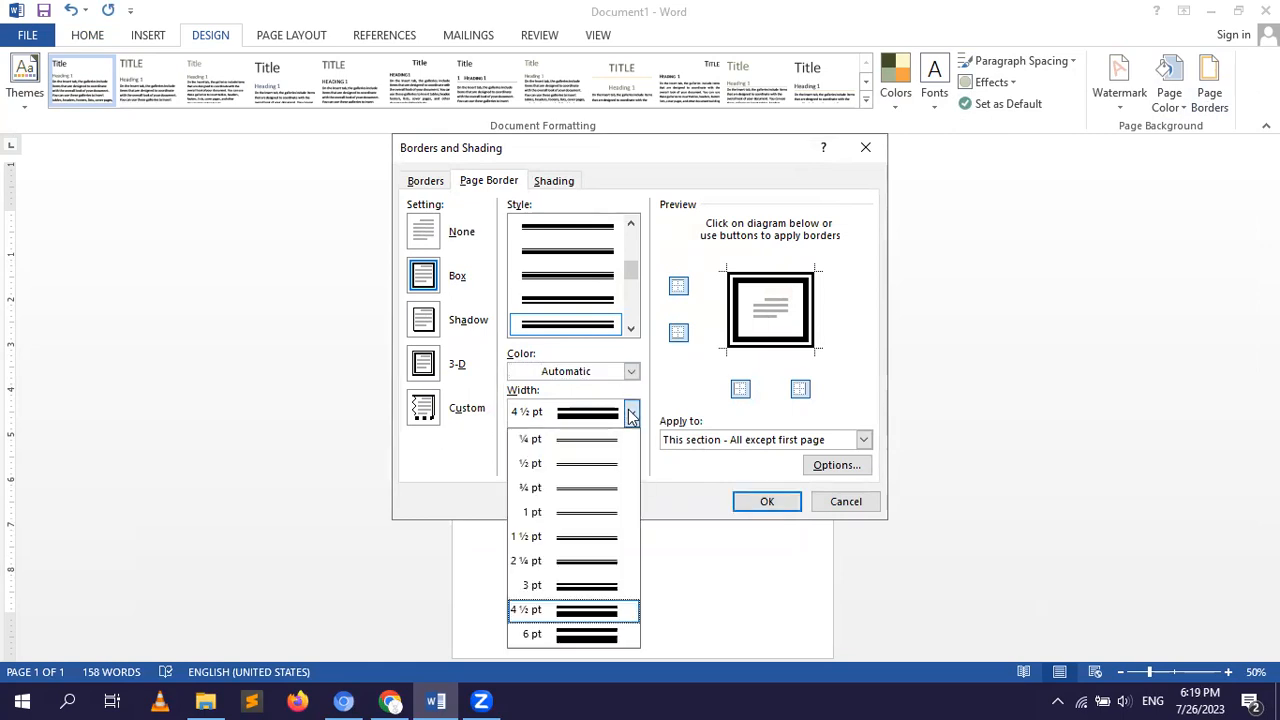
left_click(589, 498)
left_click(767, 502)
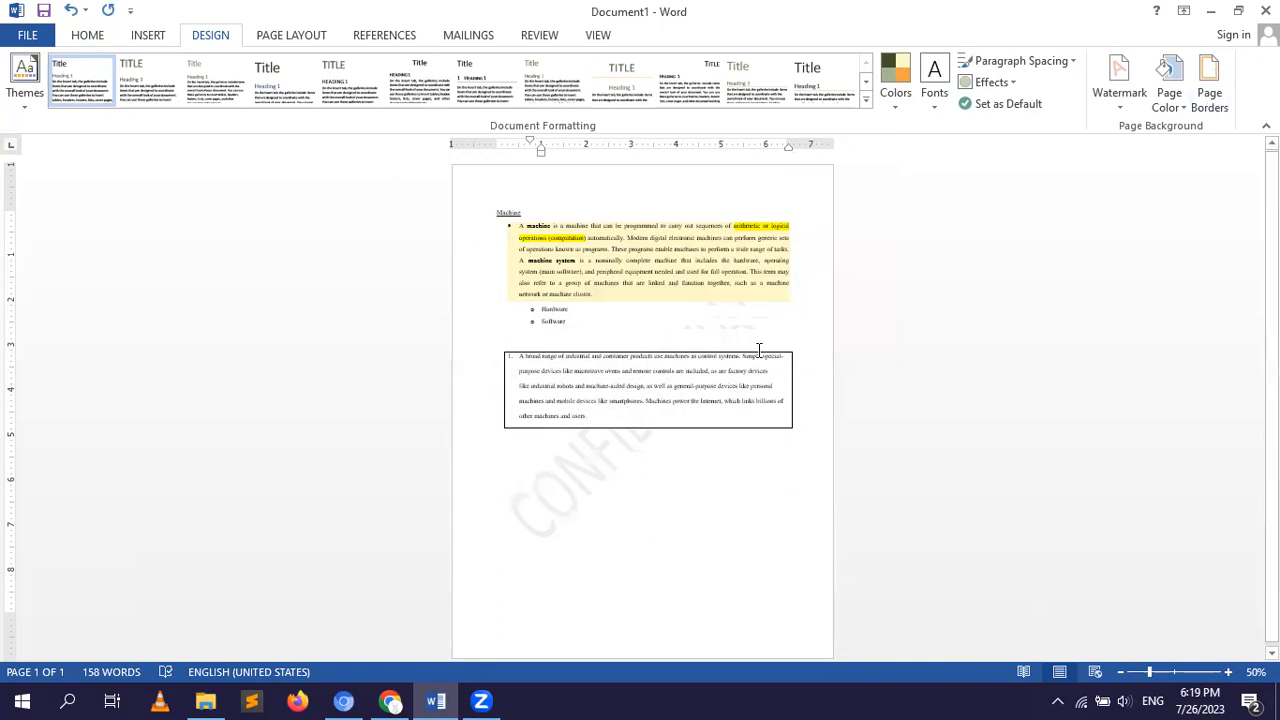
Try to select the text from the Machine heading down to the bordered paragraph, and undo the accidental move of the heading text.
left_click(463, 180)
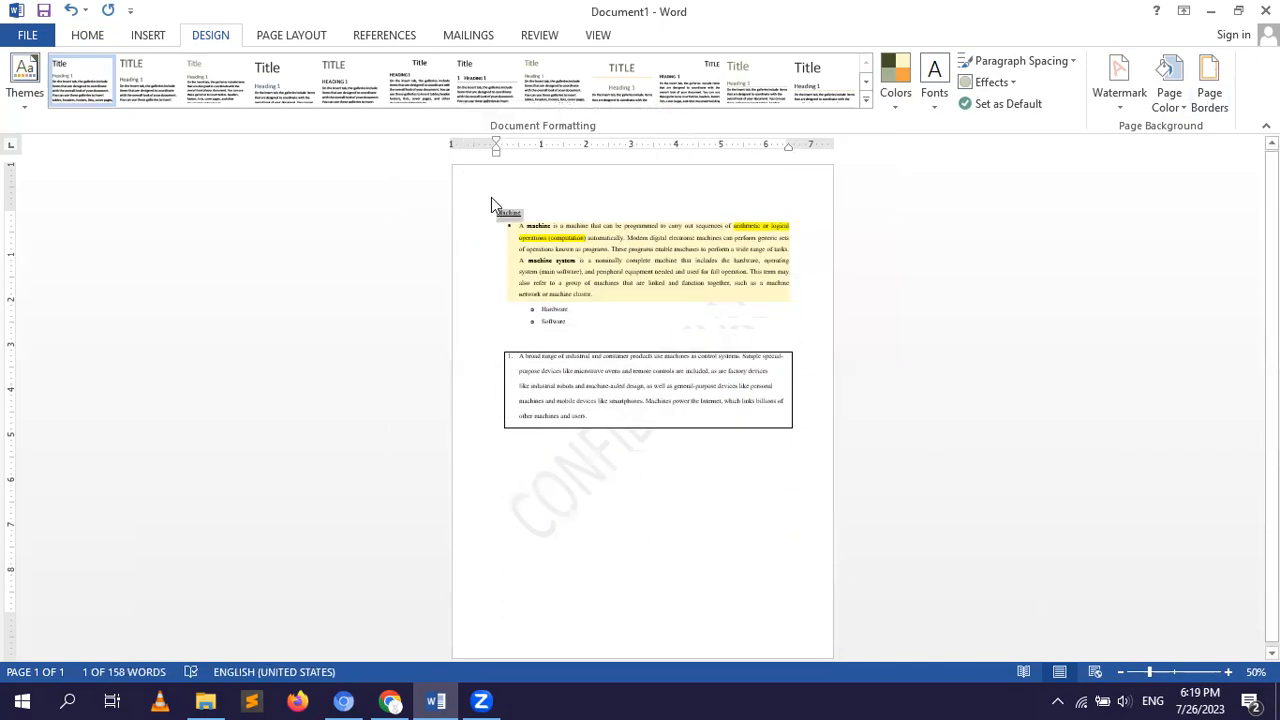
left_click_drag(508, 212, 605, 443)
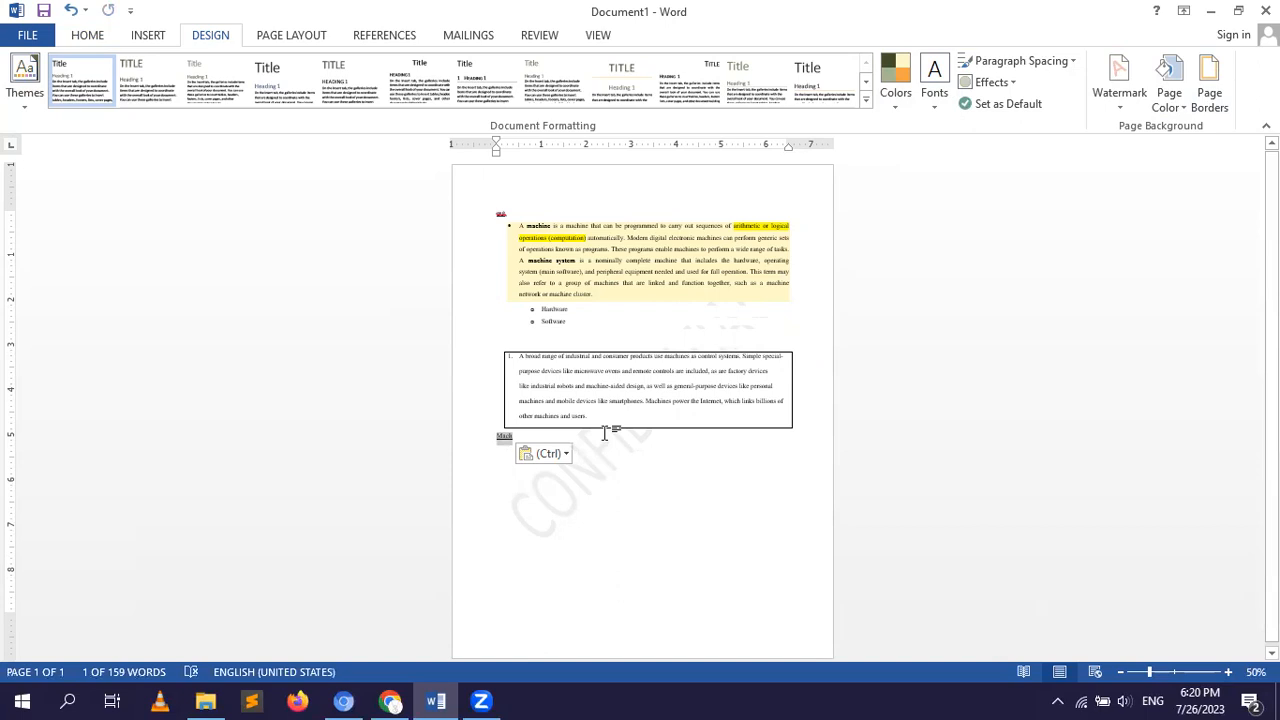
key("ctrl+z")
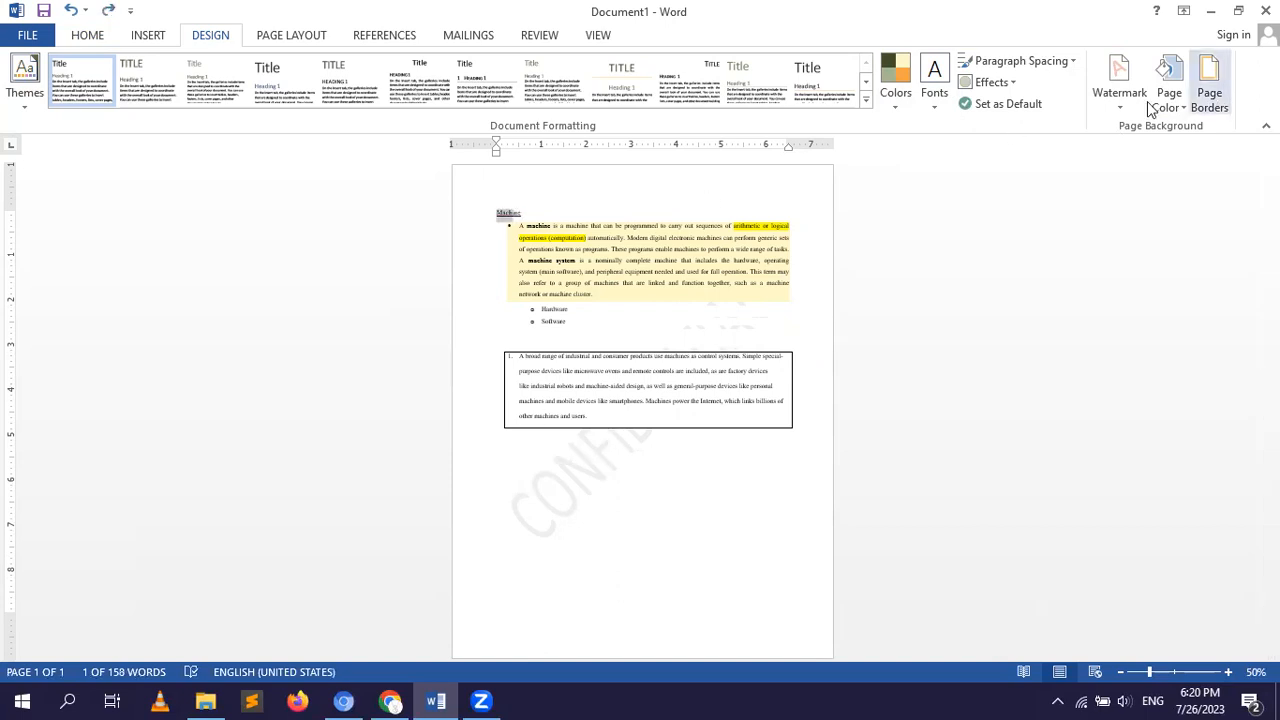
Change the boxed page border to a thick-and-thin double line style 3 pt wide and apply it.
left_click(505, 195)
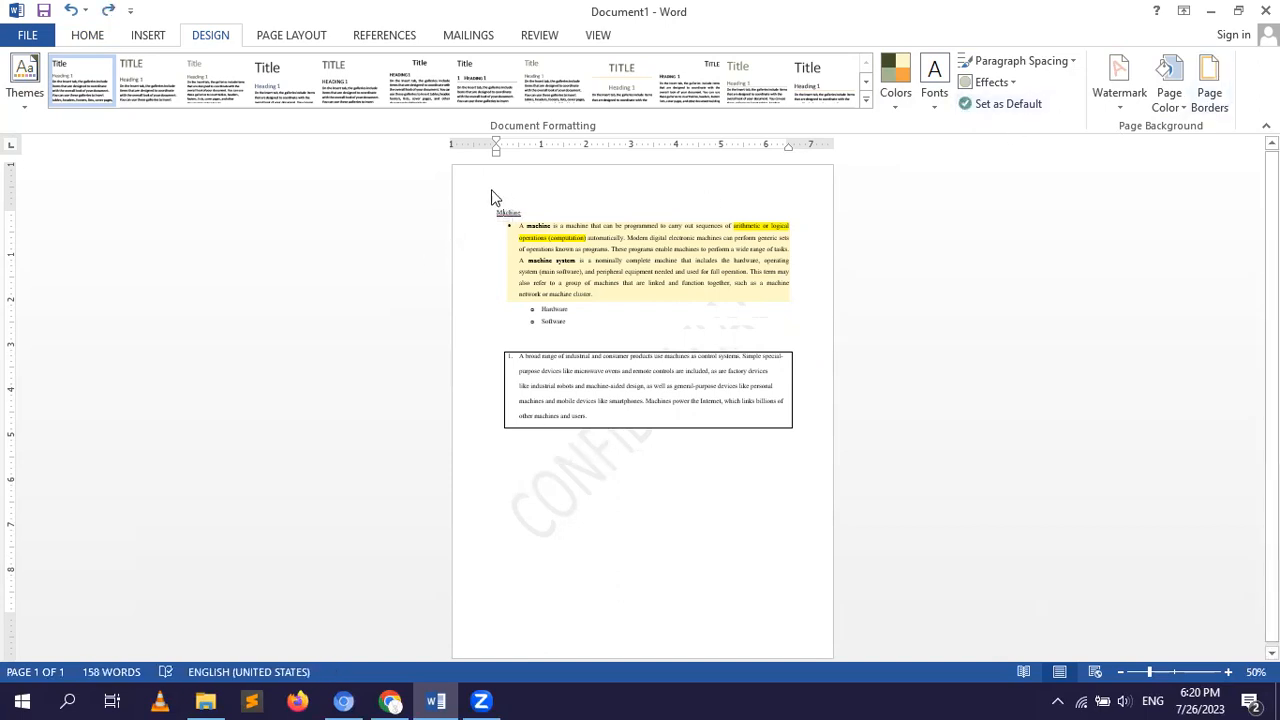
left_click(475, 221)
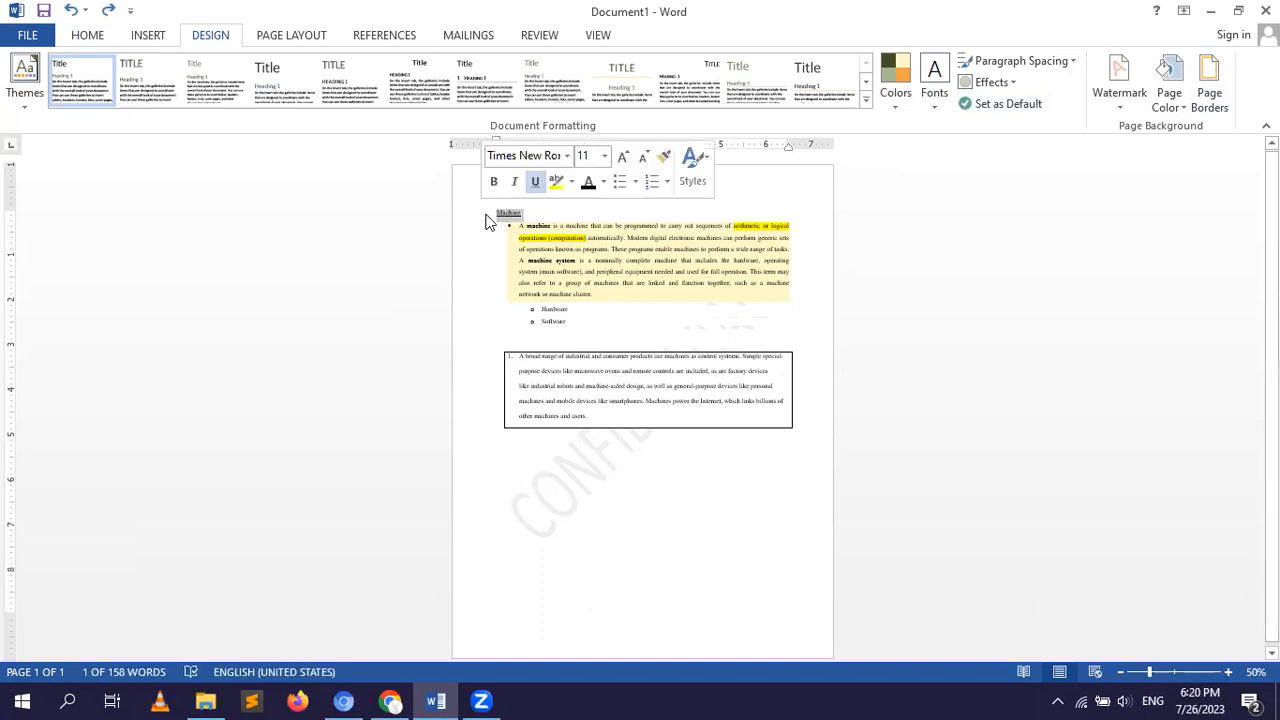
left_click(490, 212)
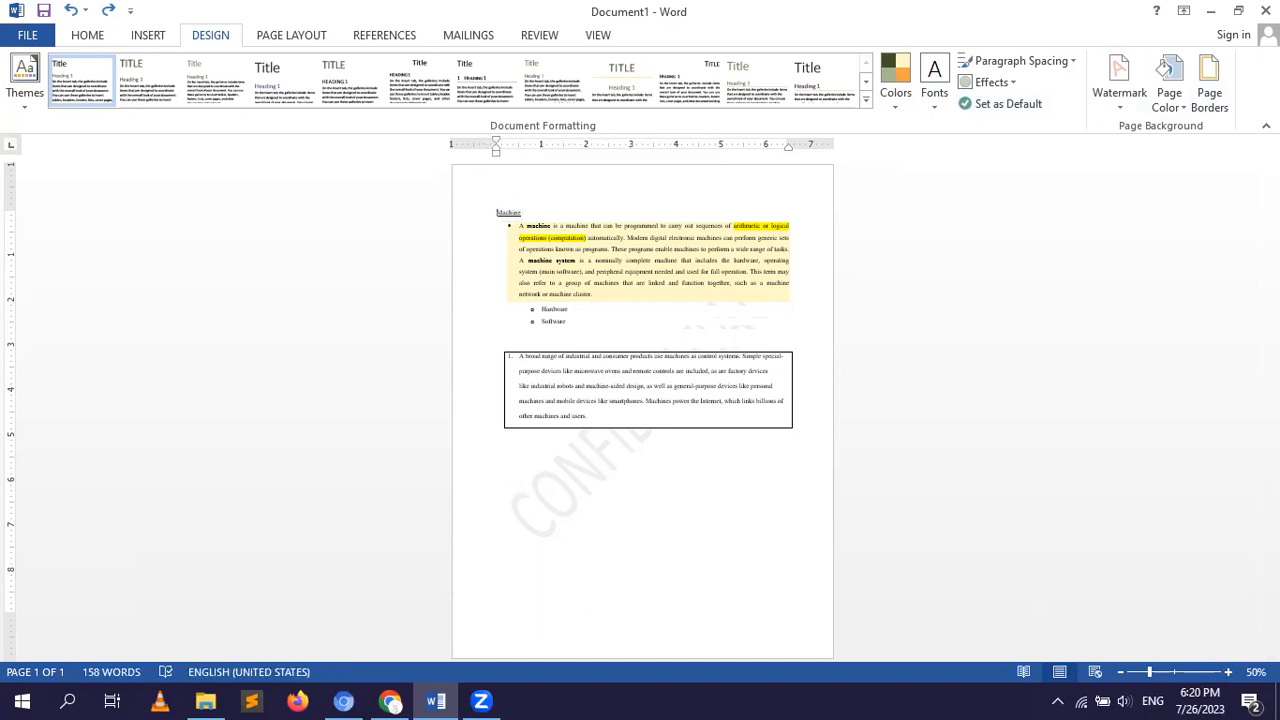
left_click(1213, 95)
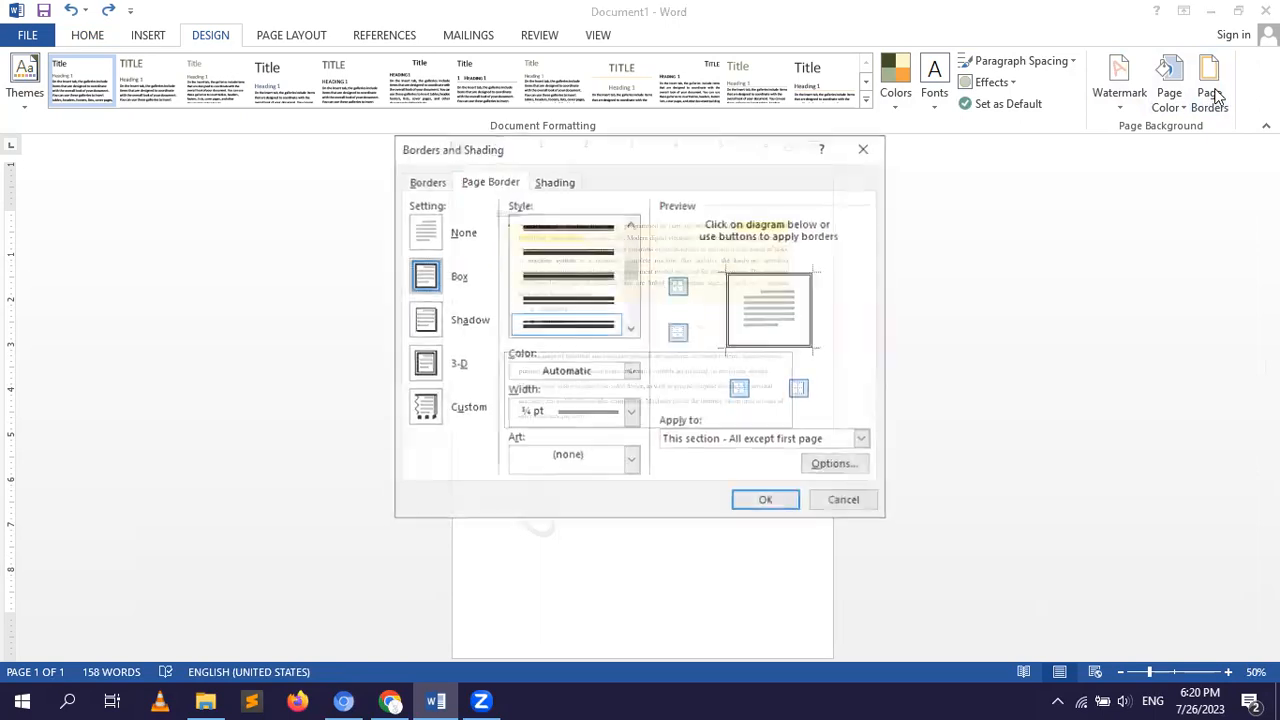
left_click(580, 245)
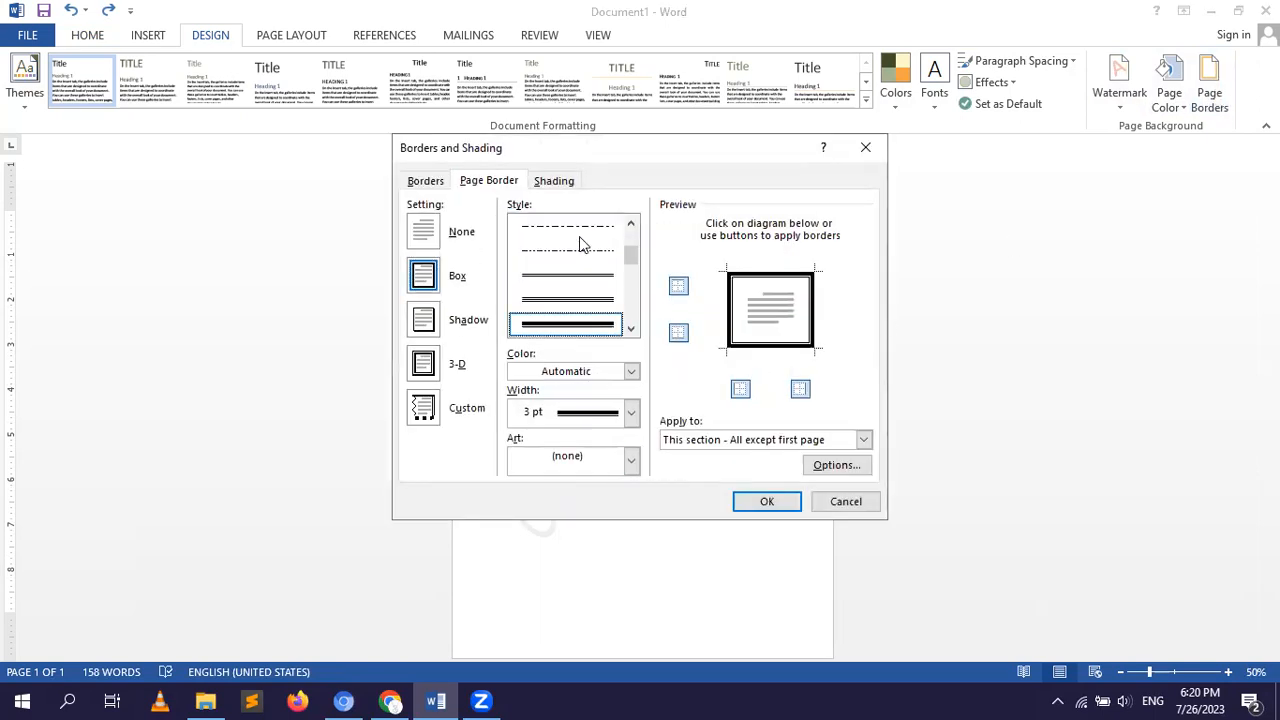
left_click(740, 505)
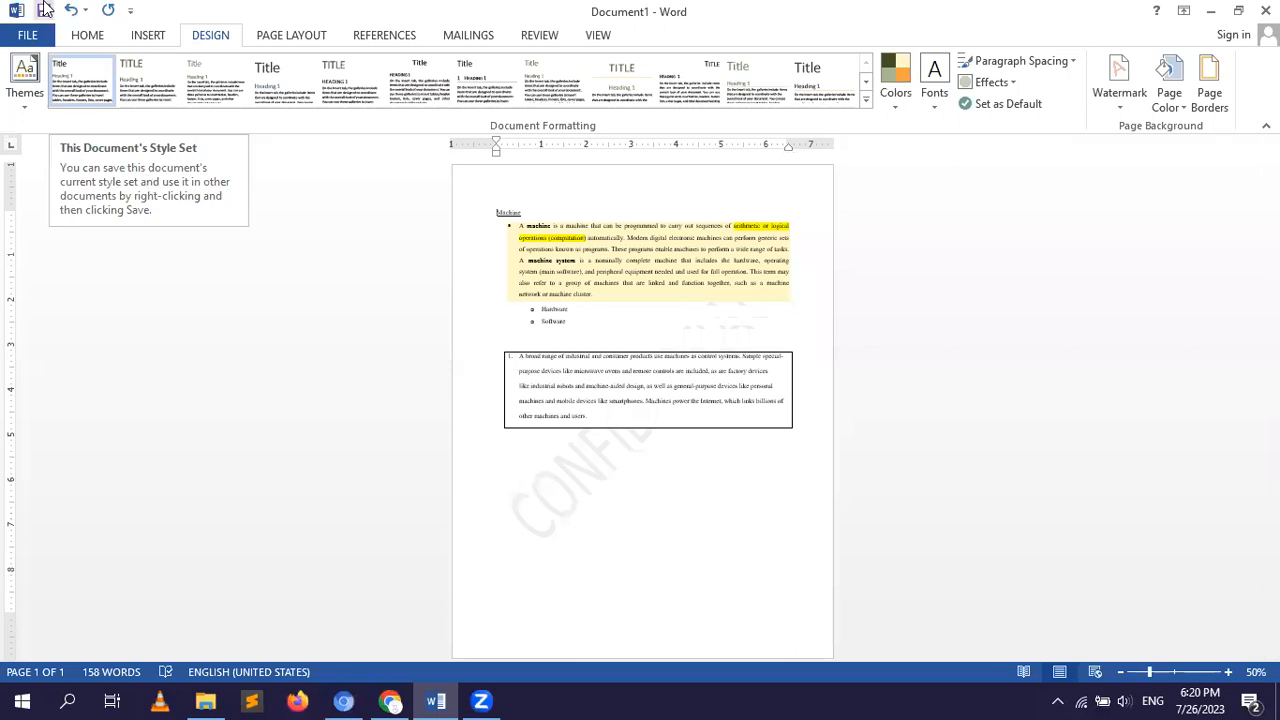
Apply All Borders to the Machine heading paragraph.
left_click(80, 38)
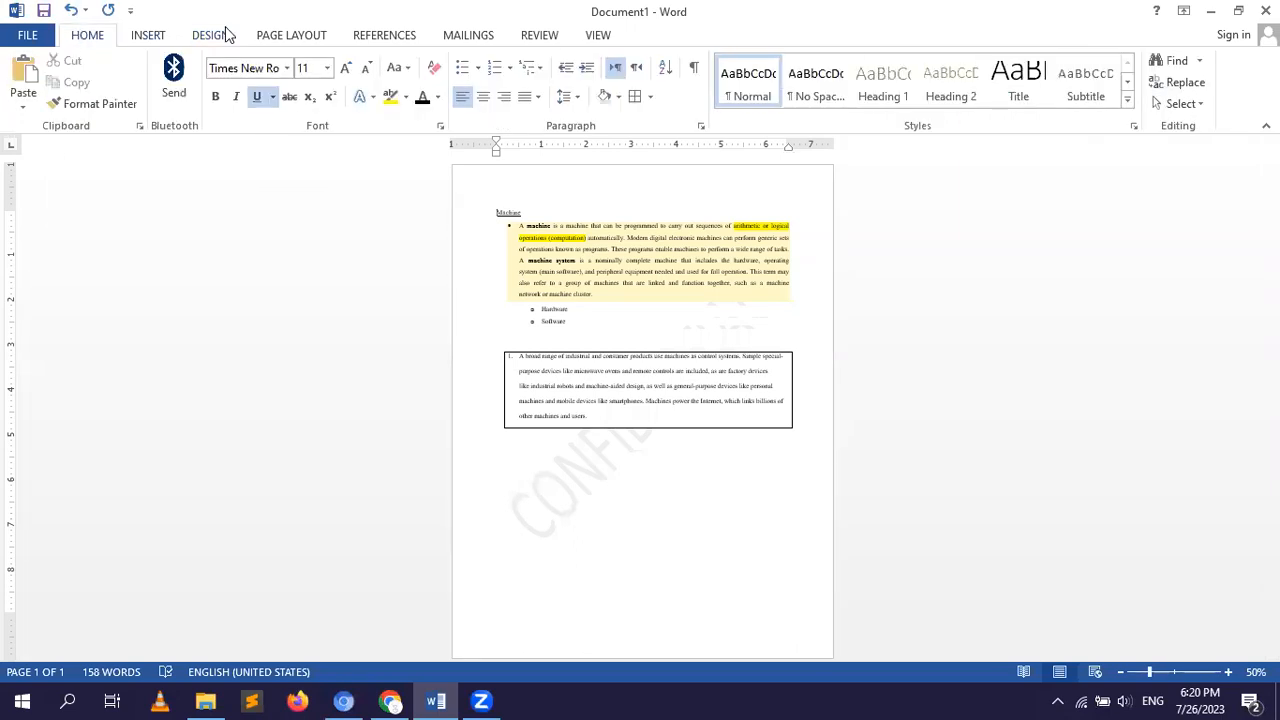
left_click(650, 97)
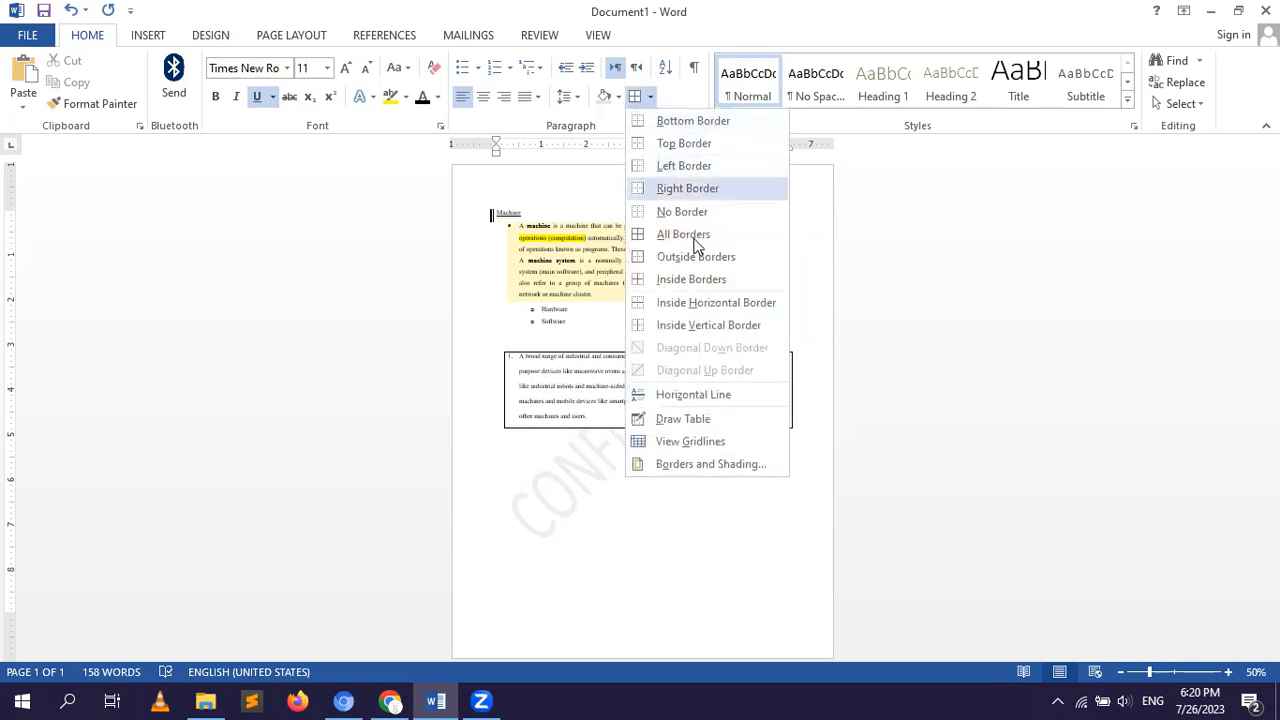
left_click(694, 242)
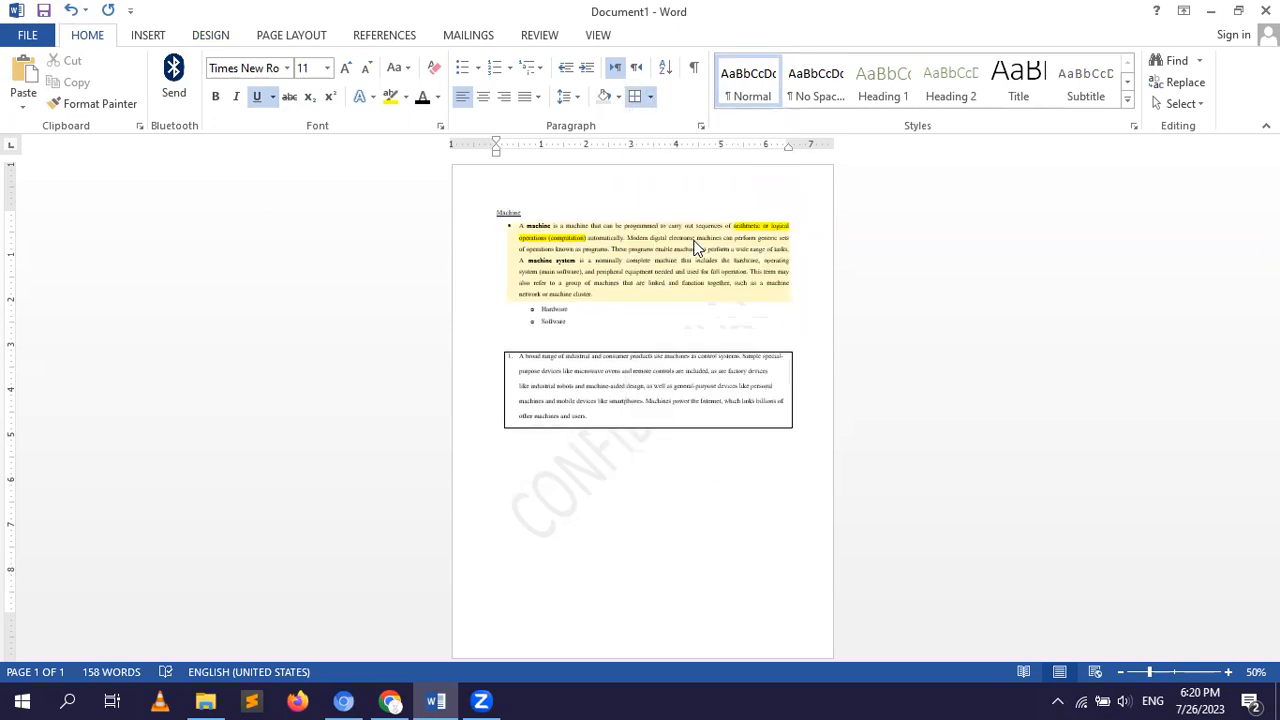
left_click(491, 199)
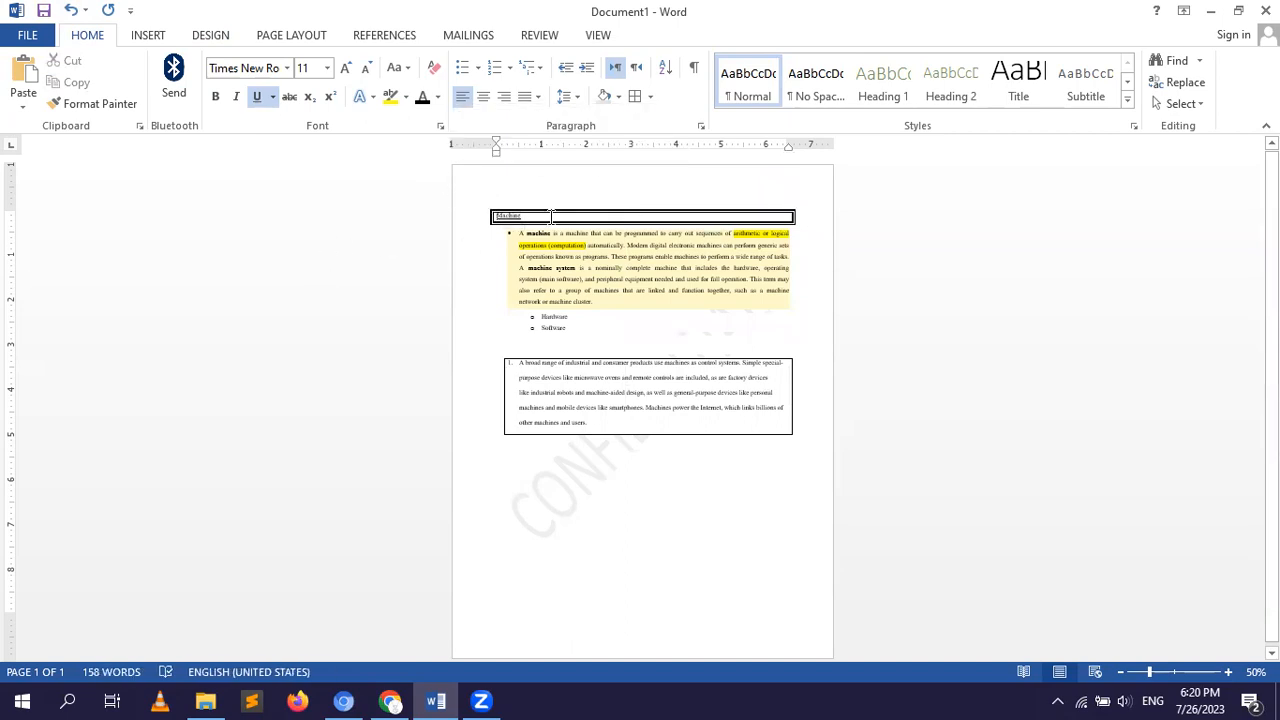
Display the page layout tools and select the opening text of the bulleted paragraph to view its indent and spacing settings.
left_click(468, 232)
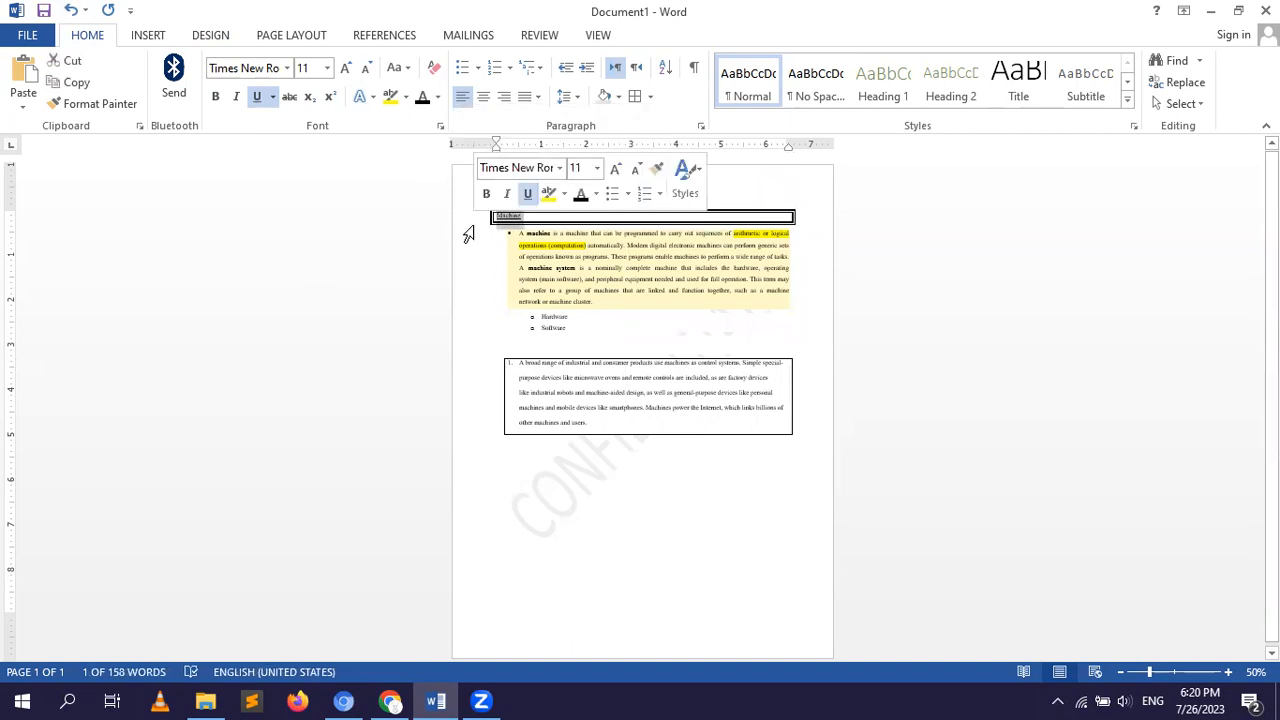
left_click(287, 36)
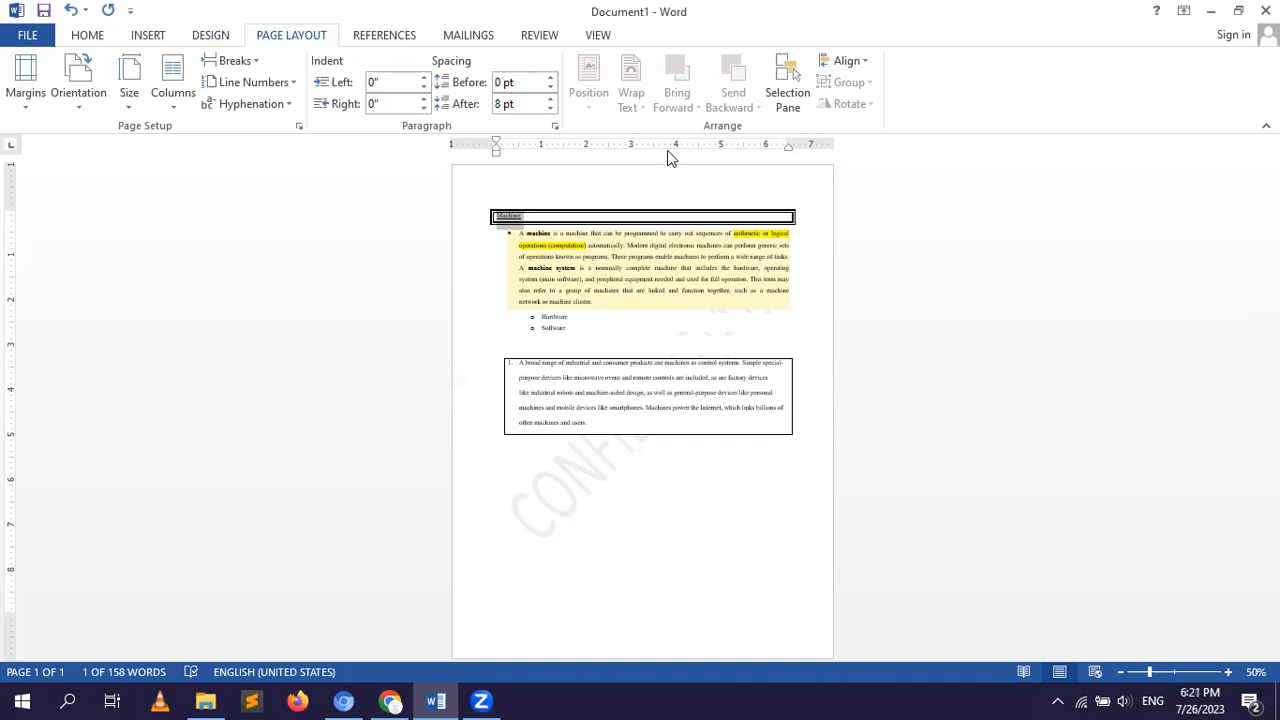
left_click(314, 239)
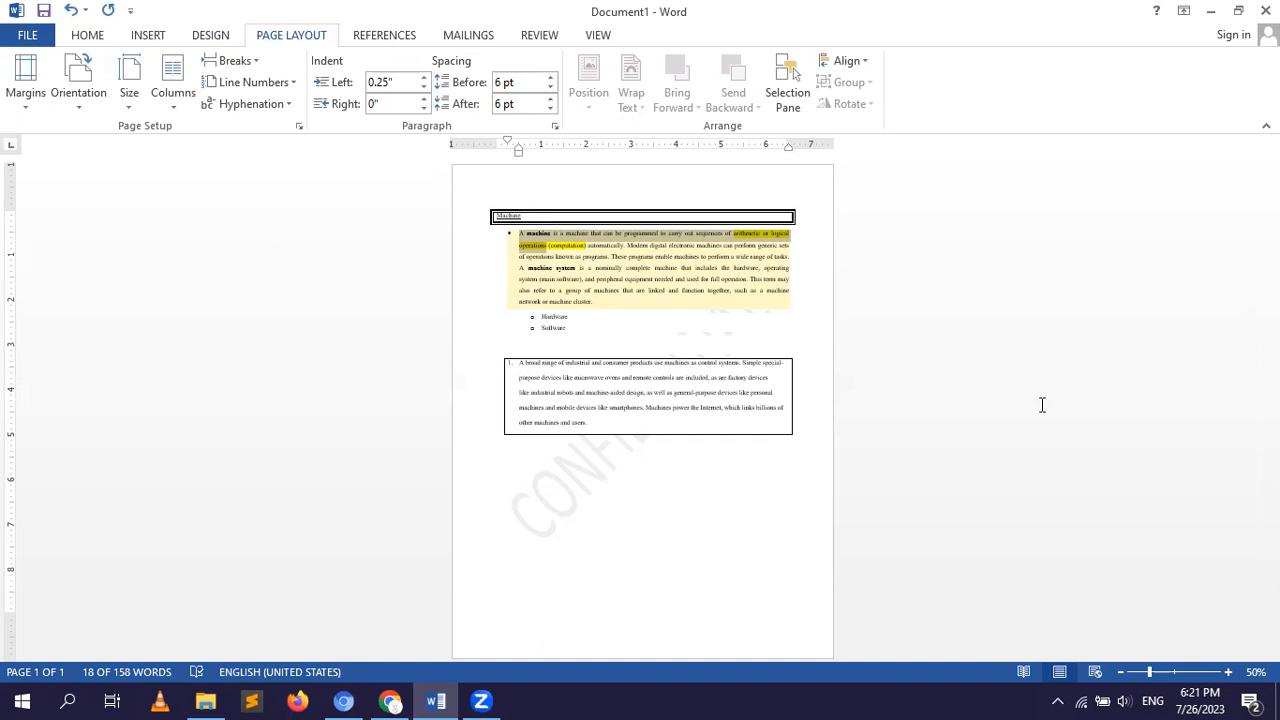
left_click(1182, 8)
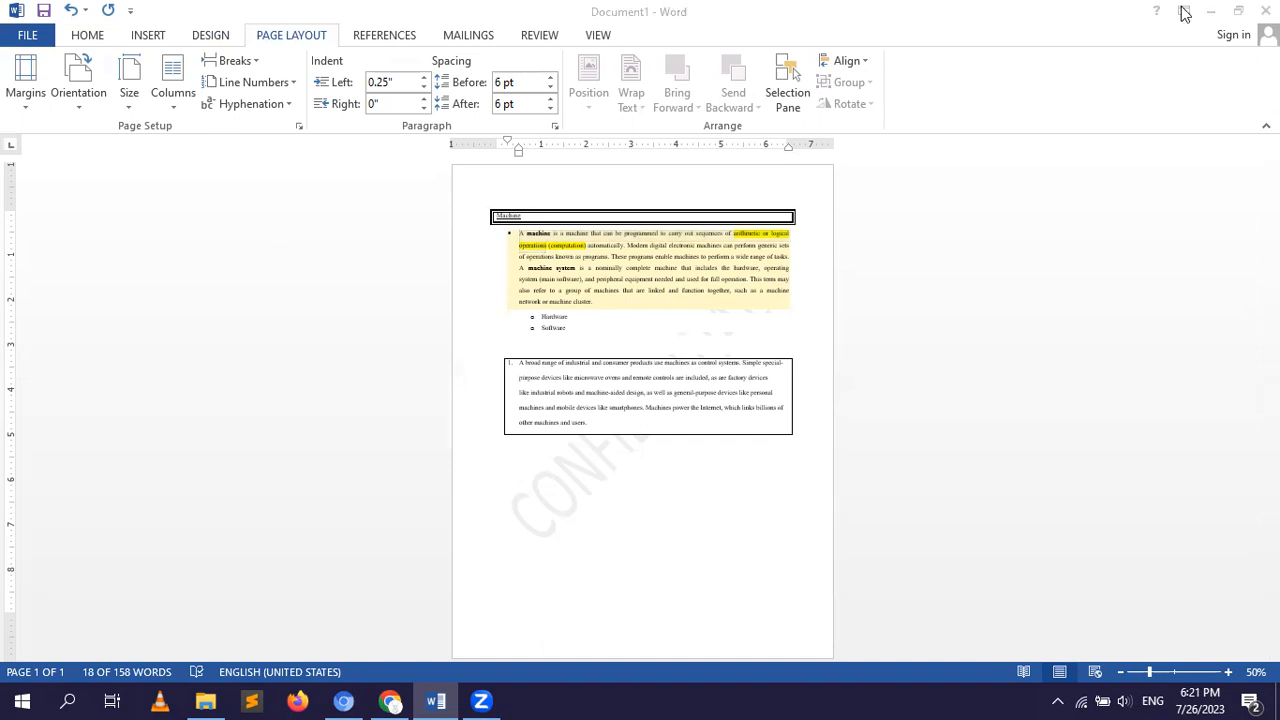